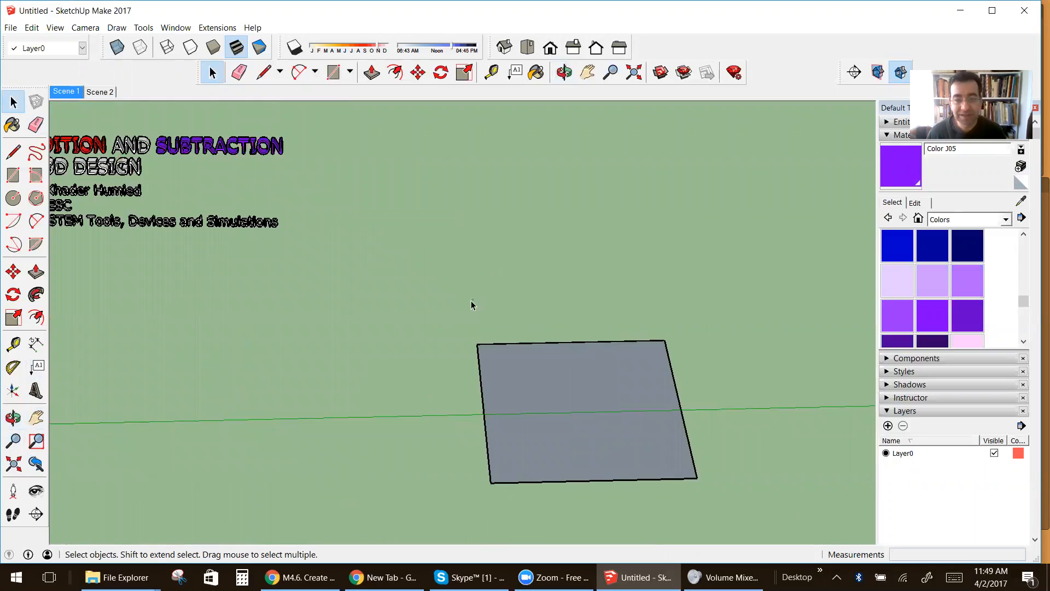
Delete the existing rectangle and draw a new 3' by 3' square on the ground.
{"action": "key", "text": "Delete"}
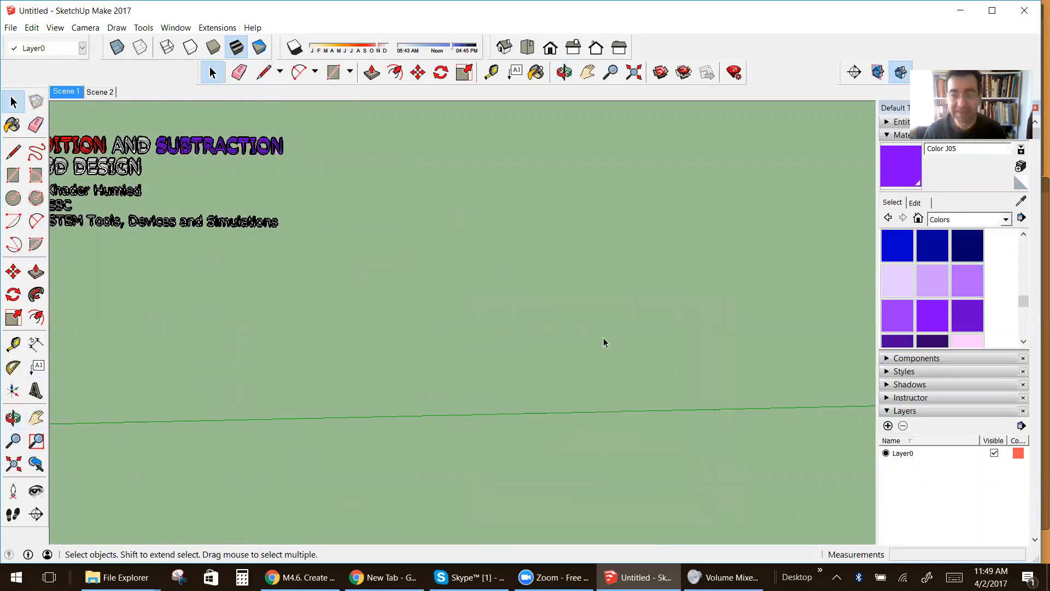
{"action": "left_click", "coordinate": [13, 175]}
{"action": "left_click", "coordinate": [435, 445]}
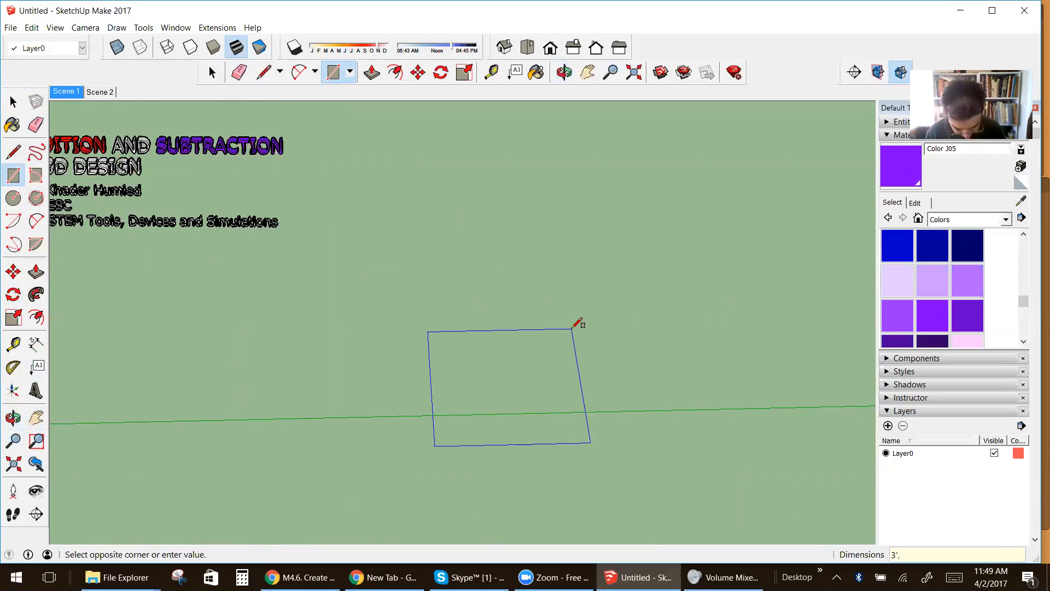
{"action": "key", "text": "Return"}
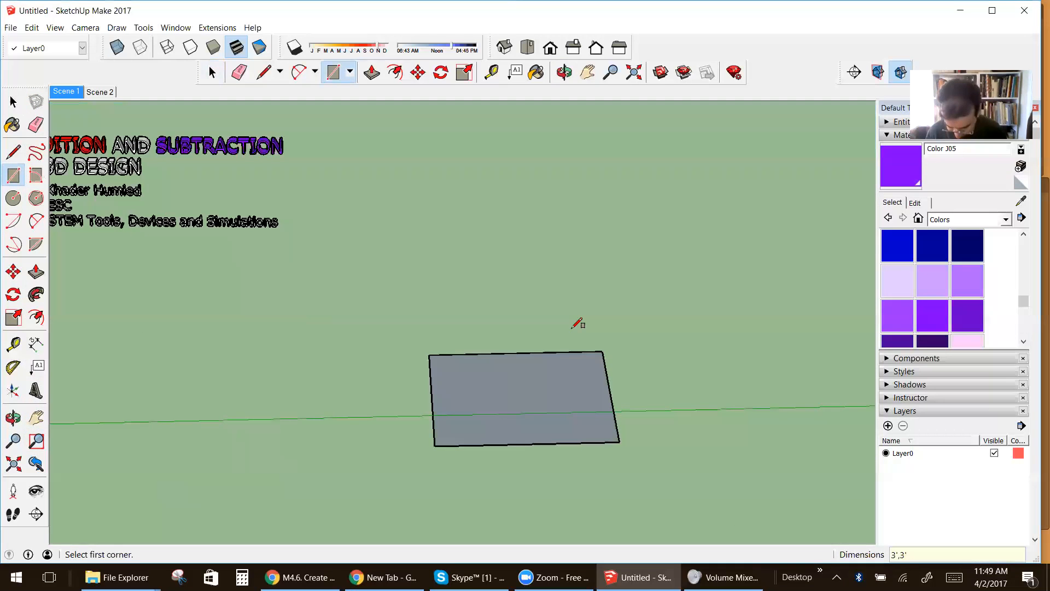
Extrude the 3' square upward into a cube with Push/Pull.
{"action": "left_click", "coordinate": [13, 418]}
{"action": "left_click_drag", "start_coordinate": [499, 338], "coordinate": [525, 183]}
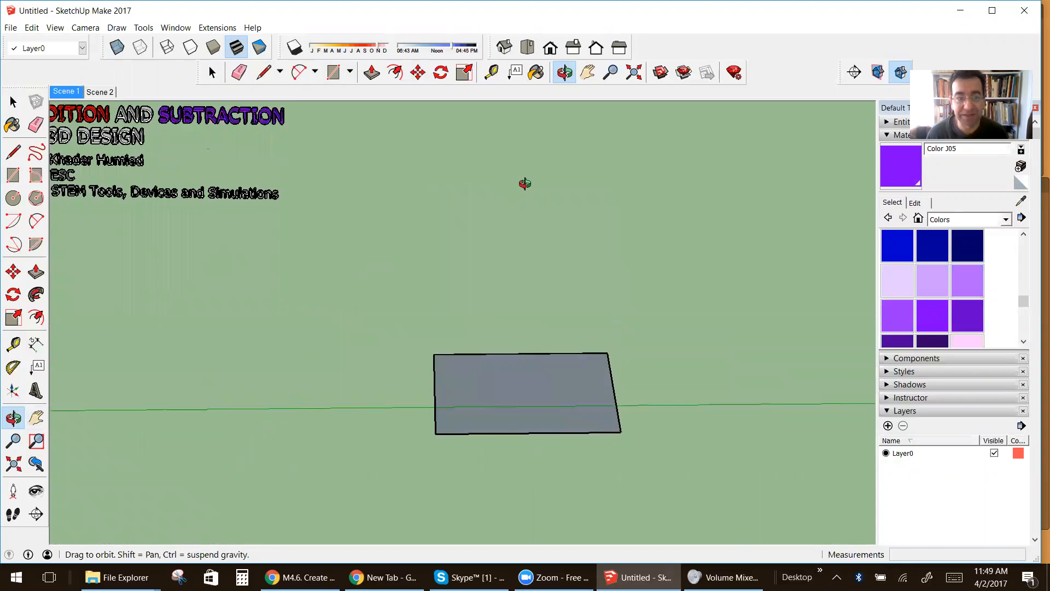
{"action": "left_click_drag", "start_coordinate": [535, 330], "coordinate": [257, 377]}
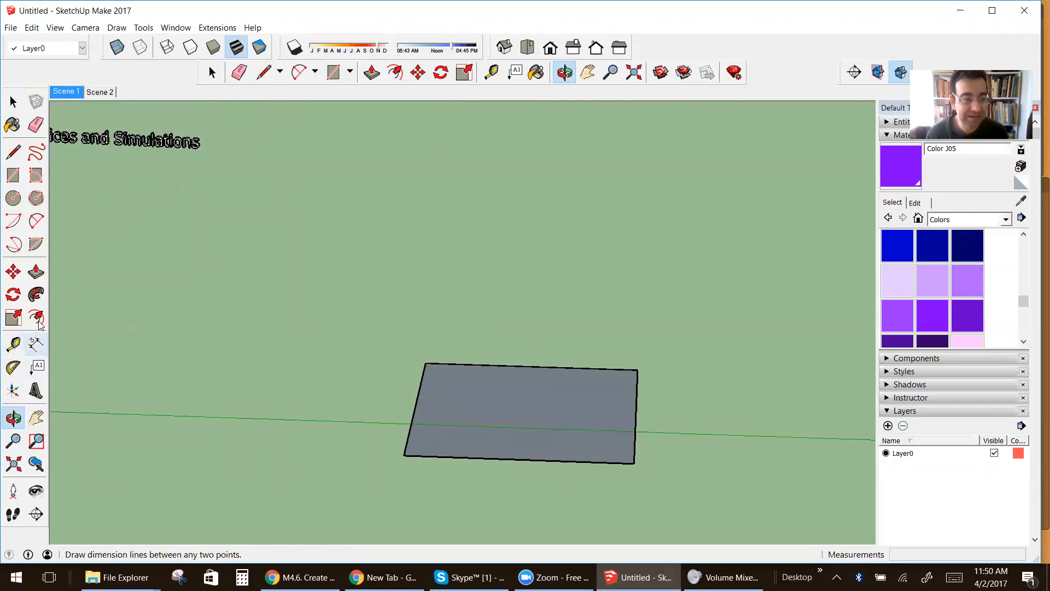
{"action": "left_click", "coordinate": [36, 274]}
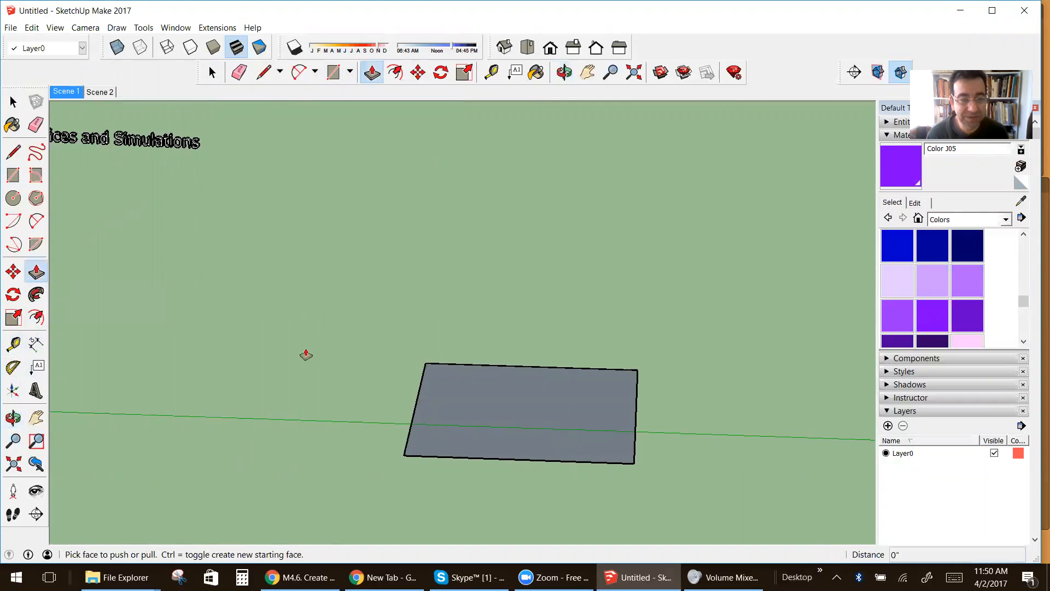
{"action": "scroll", "coordinate": [455, 420], "scroll_direction": "up", "scroll_amount": 2}
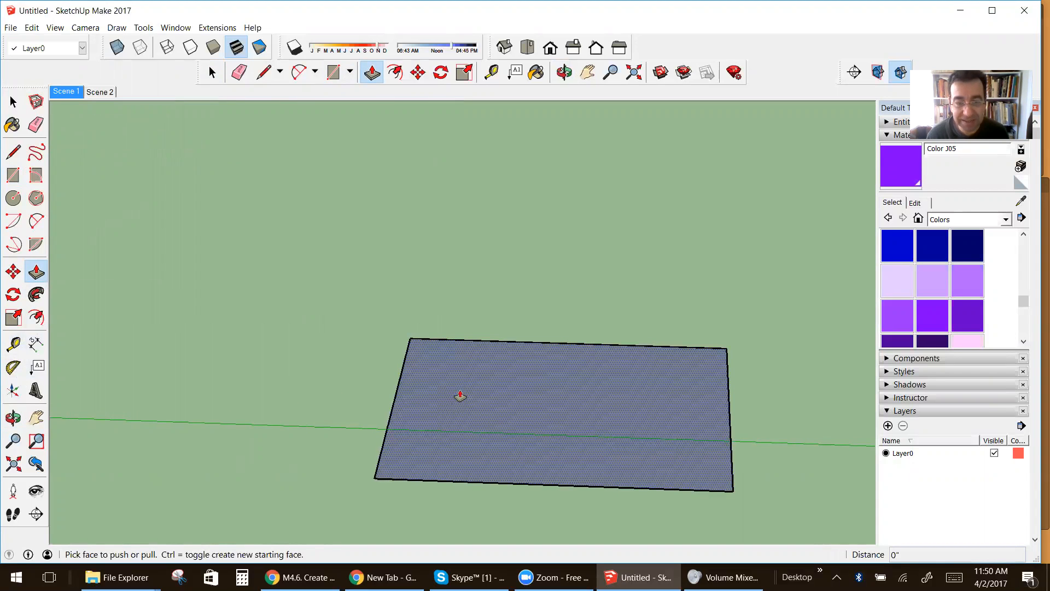
{"action": "scroll", "coordinate": [461, 396], "scroll_direction": "down", "scroll_amount": 2}
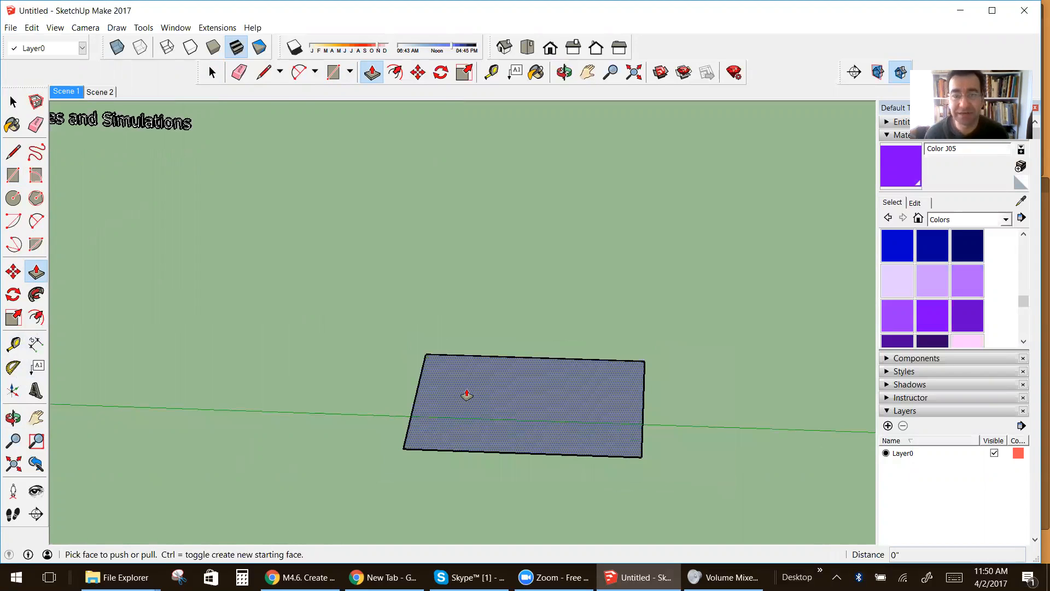
{"action": "left_click_drag", "start_coordinate": [469, 394], "coordinate": [463, 339]}
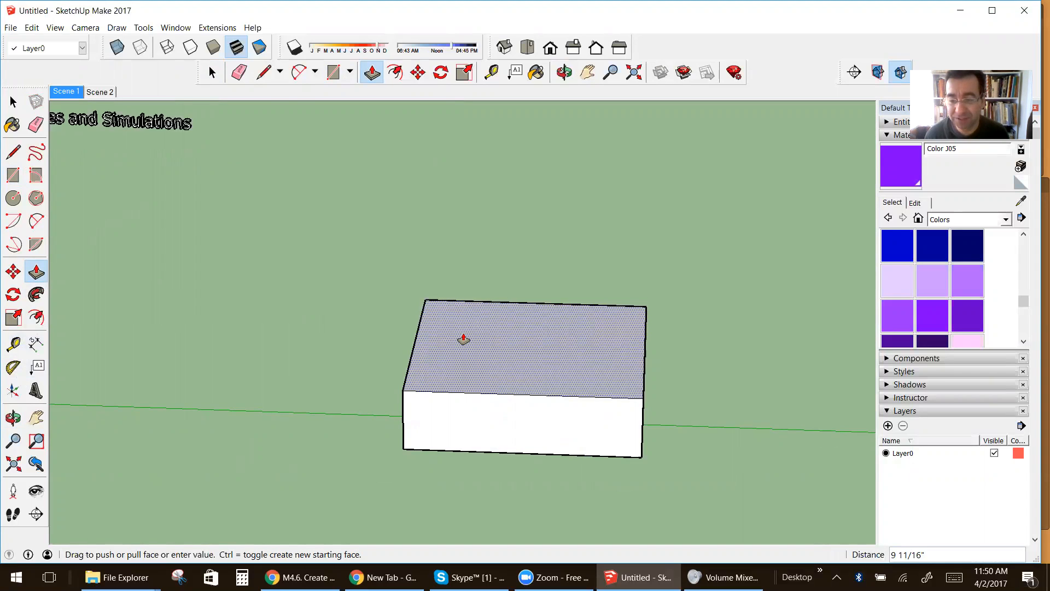
{"action": "left_click_drag", "start_coordinate": [463, 339], "coordinate": [460, 310]}
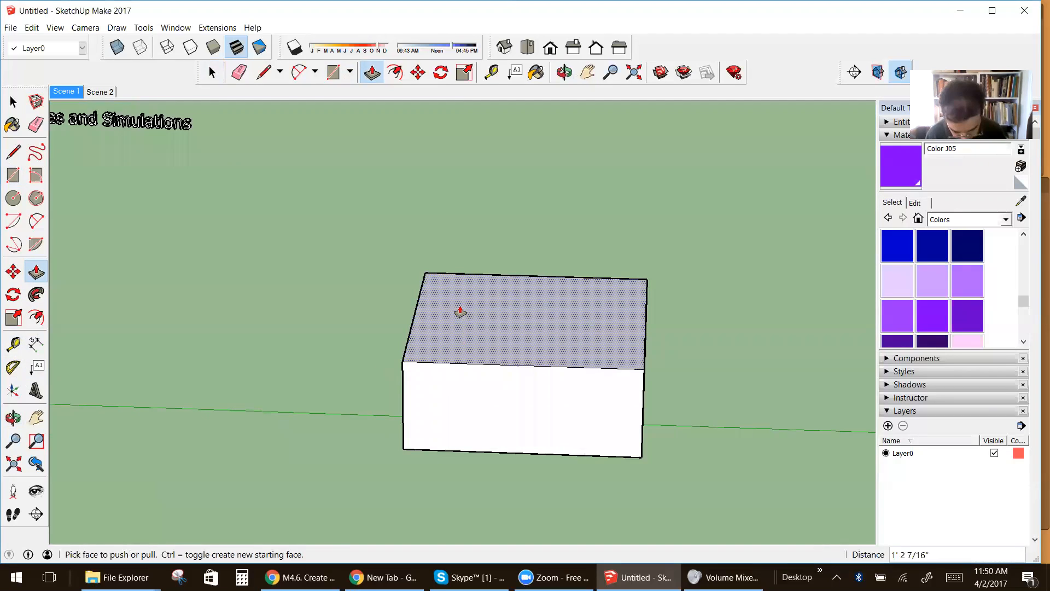
{"action": "key", "text": "Return"}
Delete the leftover geometry on the ground away from the cube.
{"action": "key", "text": "shift+z"}
{"action": "key", "text": "o"}
{"action": "left_click_drag", "start_coordinate": [433, 328], "coordinate": [259, 276]}
{"action": "left_click", "coordinate": [9, 103]}
{"action": "left_click_drag", "start_coordinate": [525, 260], "coordinate": [802, 404]}
{"action": "key", "text": "Delete"}
{"action": "scroll", "coordinate": [490, 368], "scroll_direction": "up", "scroll_amount": 3}
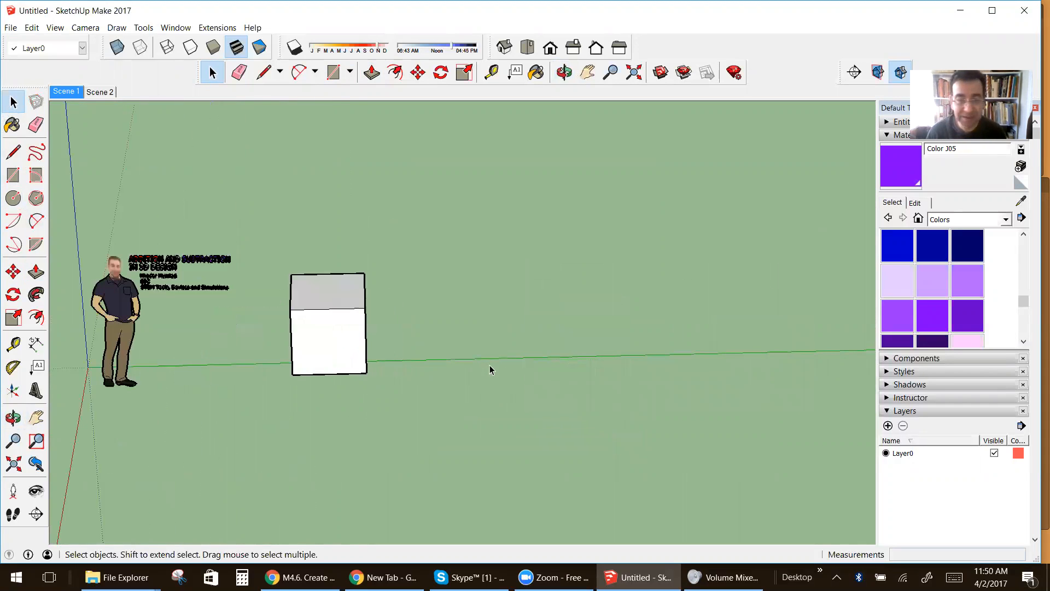
Draw a circle with an 18" radius on the ground along the green axis, beside the cube.
{"action": "left_click", "coordinate": [14, 420]}
{"action": "left_click_drag", "start_coordinate": [404, 377], "coordinate": [431, 345]}
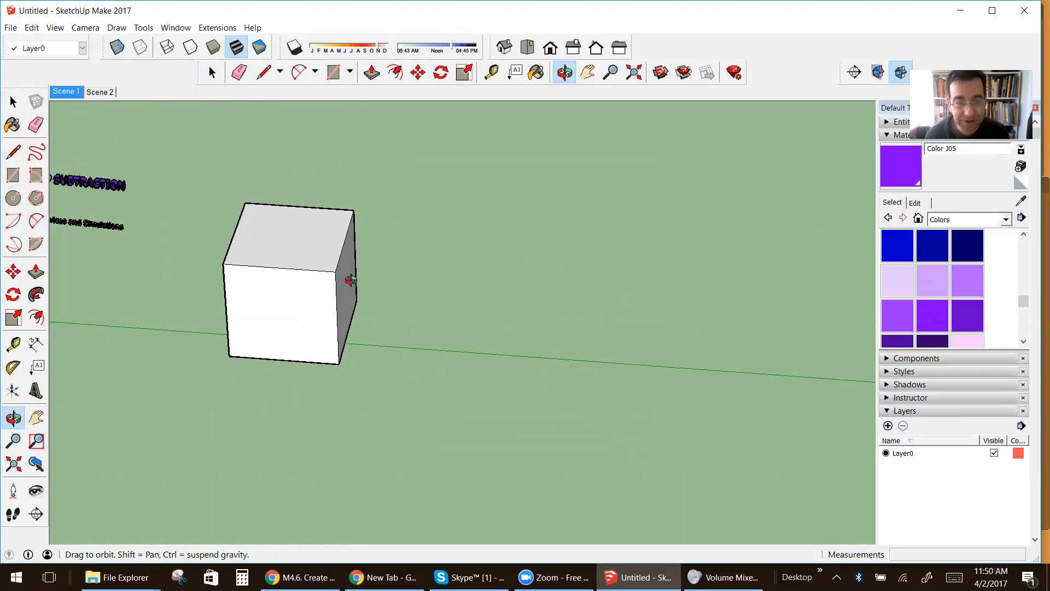
{"action": "left_click", "coordinate": [13, 198]}
{"action": "left_click", "coordinate": [572, 355]}
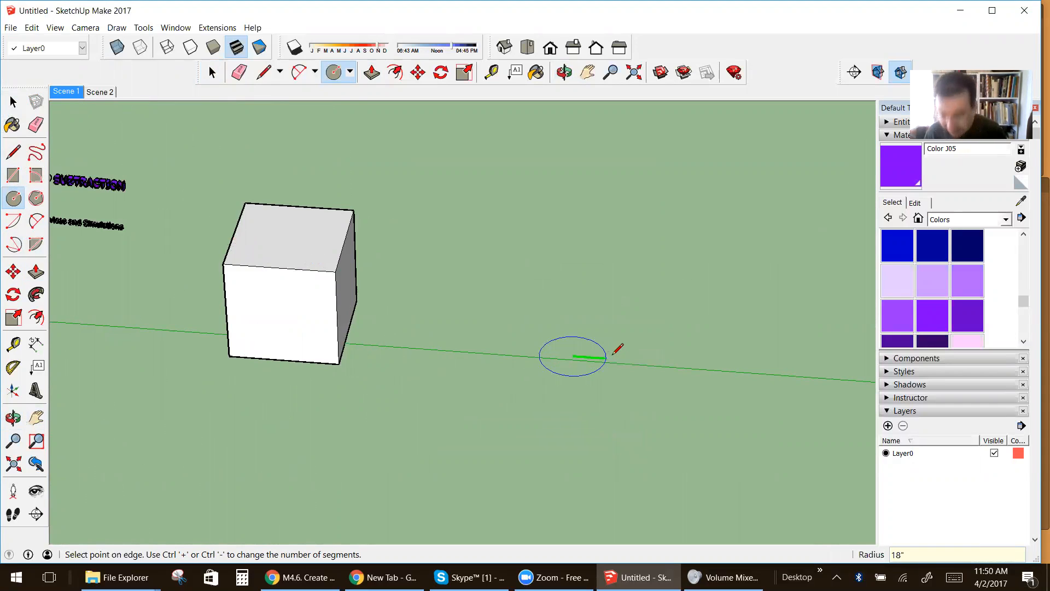
{"action": "left_click", "coordinate": [623, 350]}
Extrude the circle upward into a 3' tall cylinder with Push/Pull.
{"action": "left_click", "coordinate": [36, 272]}
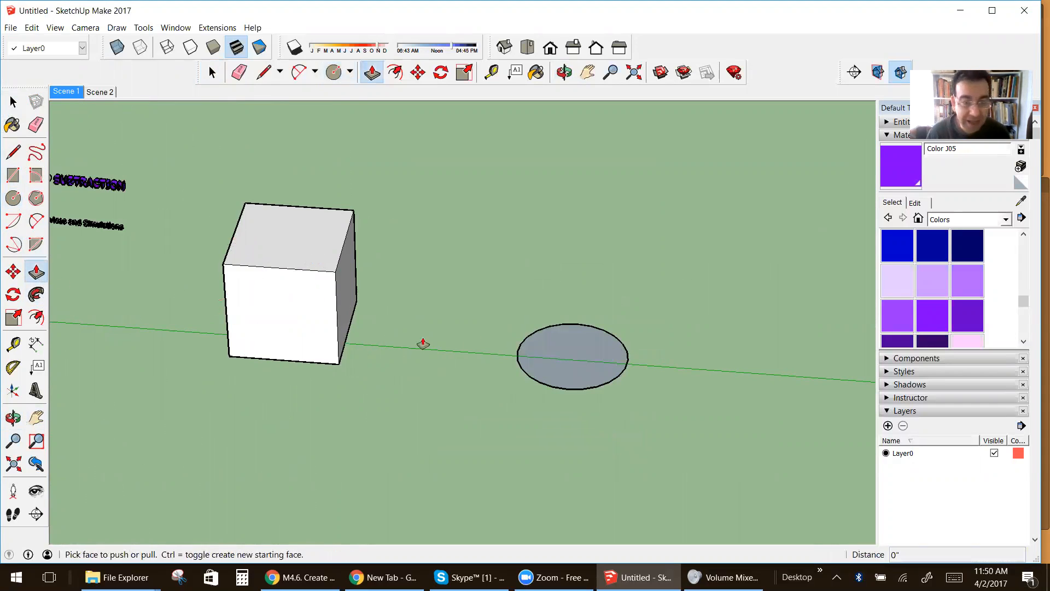
{"action": "left_click_drag", "start_coordinate": [534, 354], "coordinate": [520, 334]}
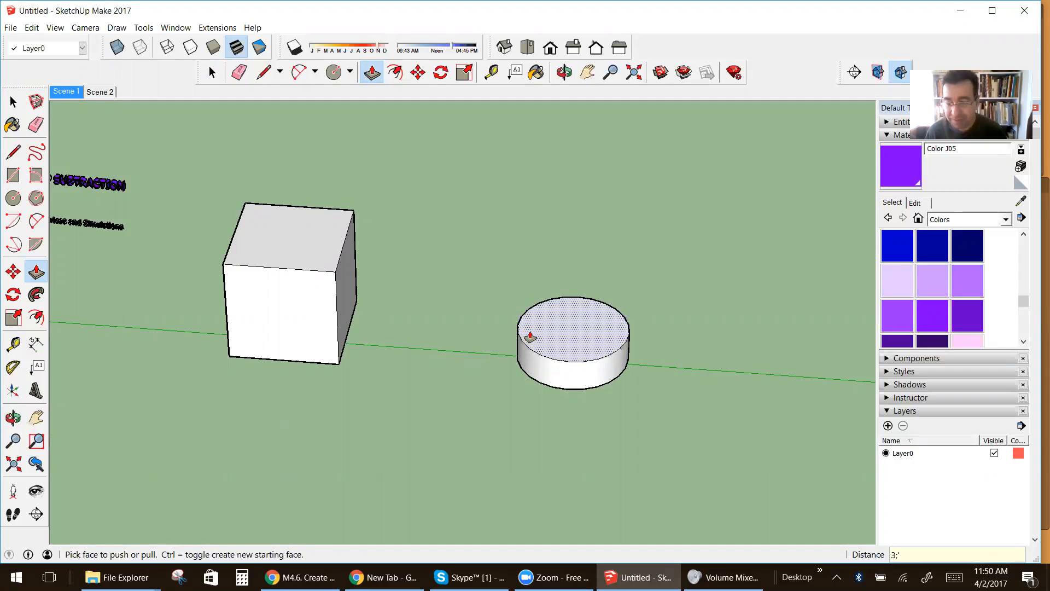
{"action": "type", "text": "3"}
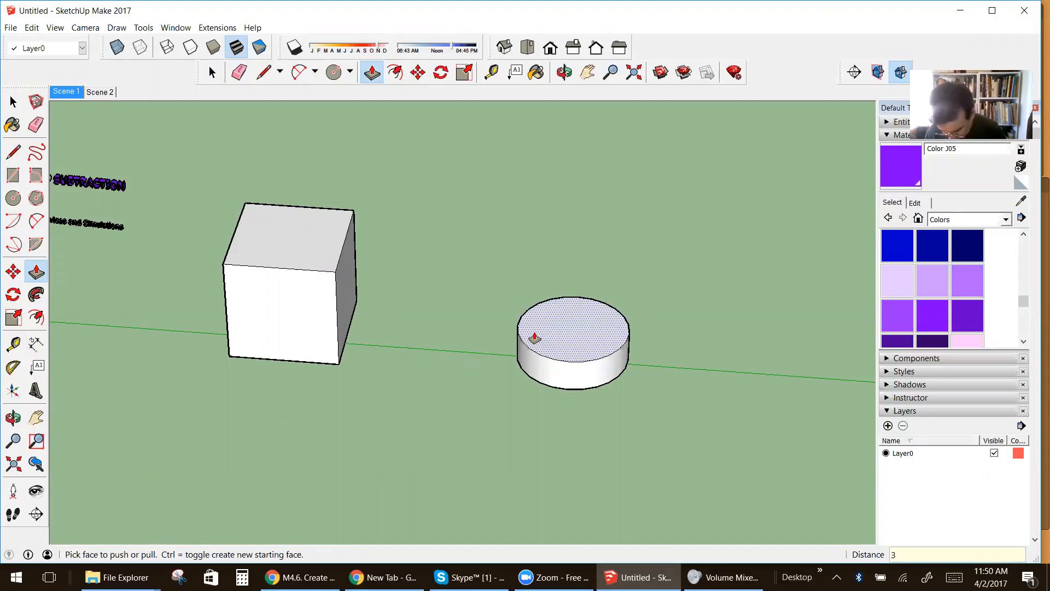
{"action": "type", "text": "'"}
{"action": "key", "text": "Return"}
{"action": "scroll", "coordinate": [540, 289], "scroll_direction": "down", "scroll_amount": 3}
{"action": "scroll", "coordinate": [569, 292], "scroll_direction": "up", "scroll_amount": 2}
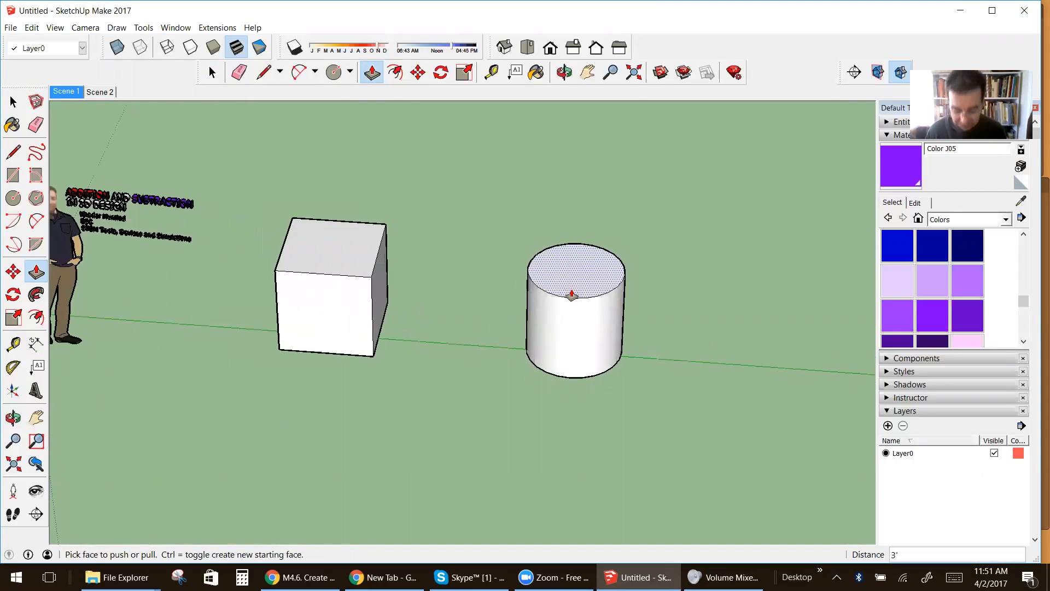
{"action": "scroll", "coordinate": [523, 321], "scroll_direction": "down", "scroll_amount": 3}
{"action": "scroll", "coordinate": [516, 315], "scroll_direction": "up", "scroll_amount": 2}
{"action": "scroll", "coordinate": [528, 324], "scroll_direction": "up", "scroll_amount": 1}
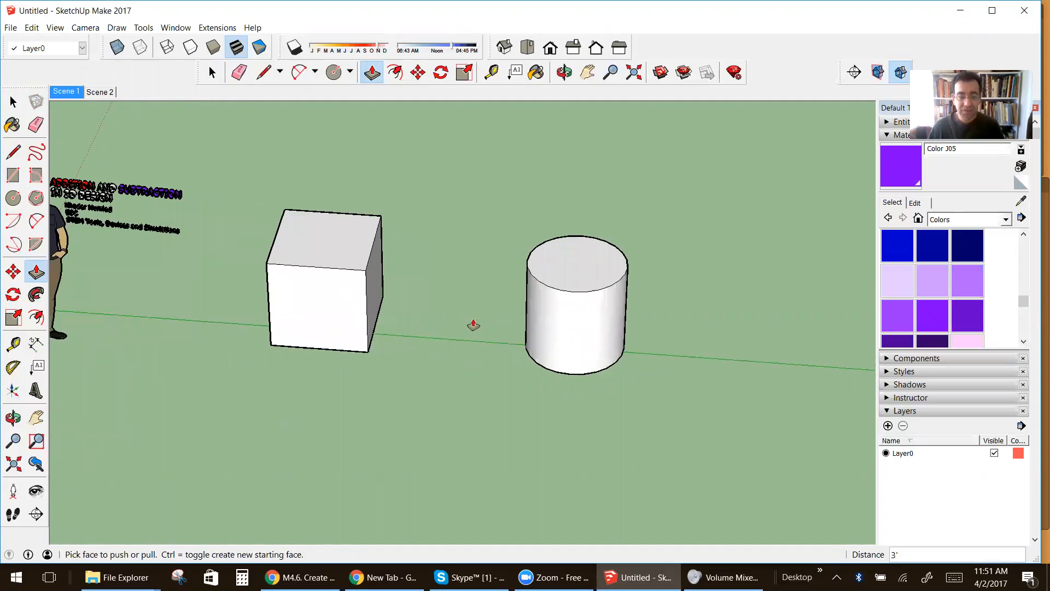
{"action": "scroll", "coordinate": [493, 322], "scroll_direction": "down", "scroll_amount": 2}
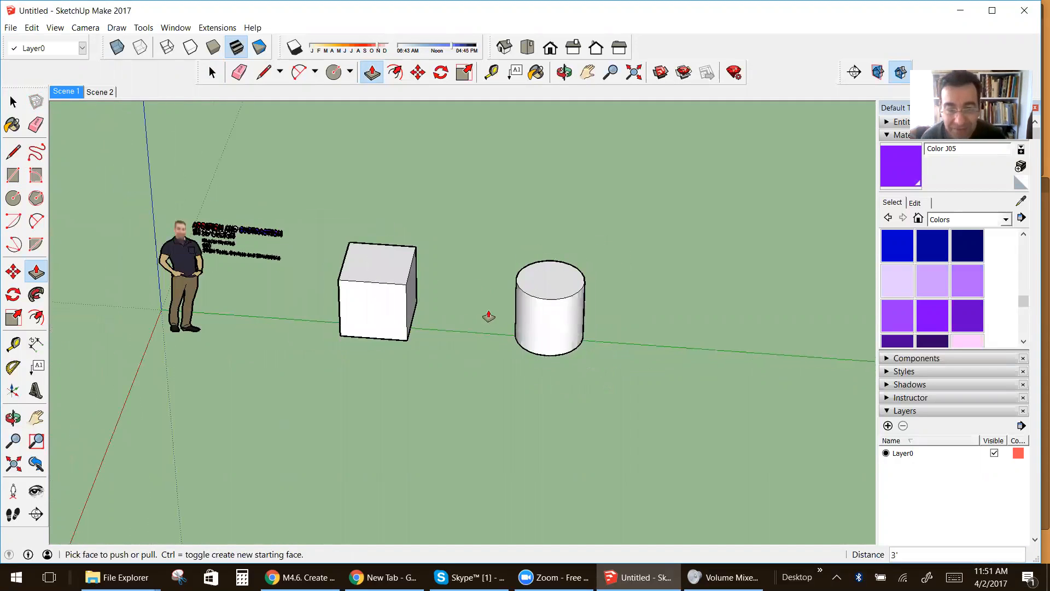
Draw a rectangle in each lower corner of the cube's front face, the second one about 1' by 10 5/16".
{"action": "left_click", "coordinate": [36, 418]}
{"action": "left_click_drag", "start_coordinate": [408, 376], "coordinate": [347, 353]}
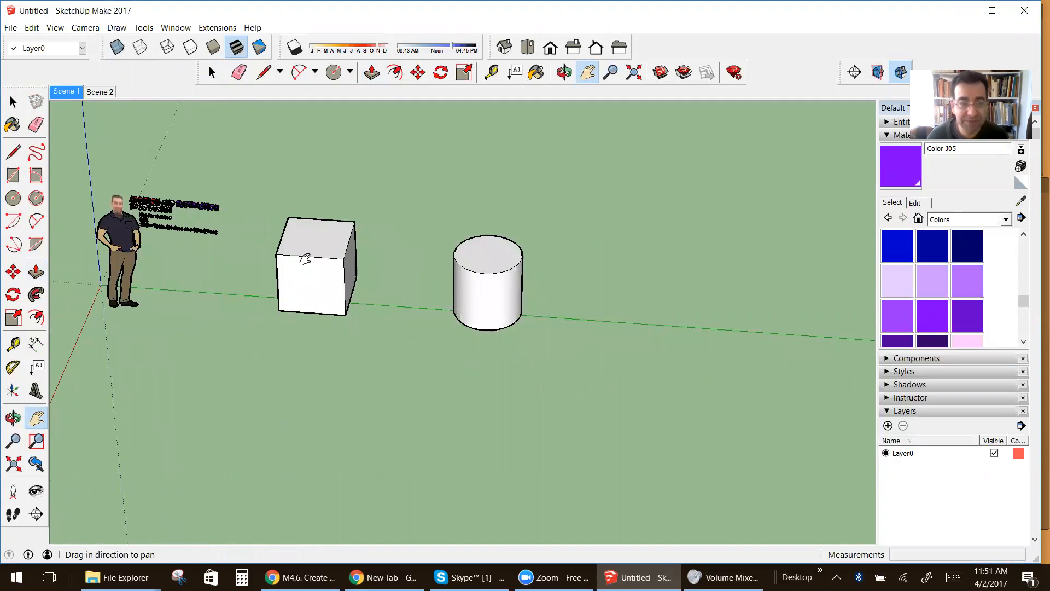
{"action": "scroll", "coordinate": [386, 287], "scroll_direction": "up", "scroll_amount": 3}
{"action": "left_click_drag", "start_coordinate": [415, 299], "coordinate": [511, 314]}
{"action": "scroll", "coordinate": [352, 258], "scroll_direction": "up", "scroll_amount": 2}
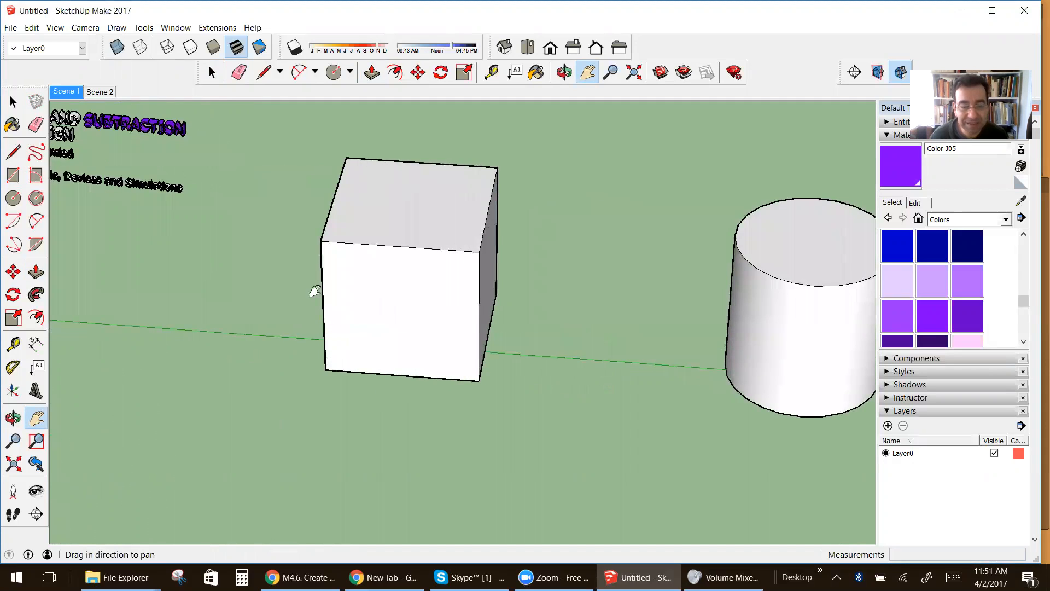
{"action": "left_click", "coordinate": [13, 174]}
{"action": "left_click", "coordinate": [326, 323]}
{"action": "left_click", "coordinate": [367, 372]}
{"action": "left_click", "coordinate": [479, 380]}
{"action": "left_click", "coordinate": [435, 336]}
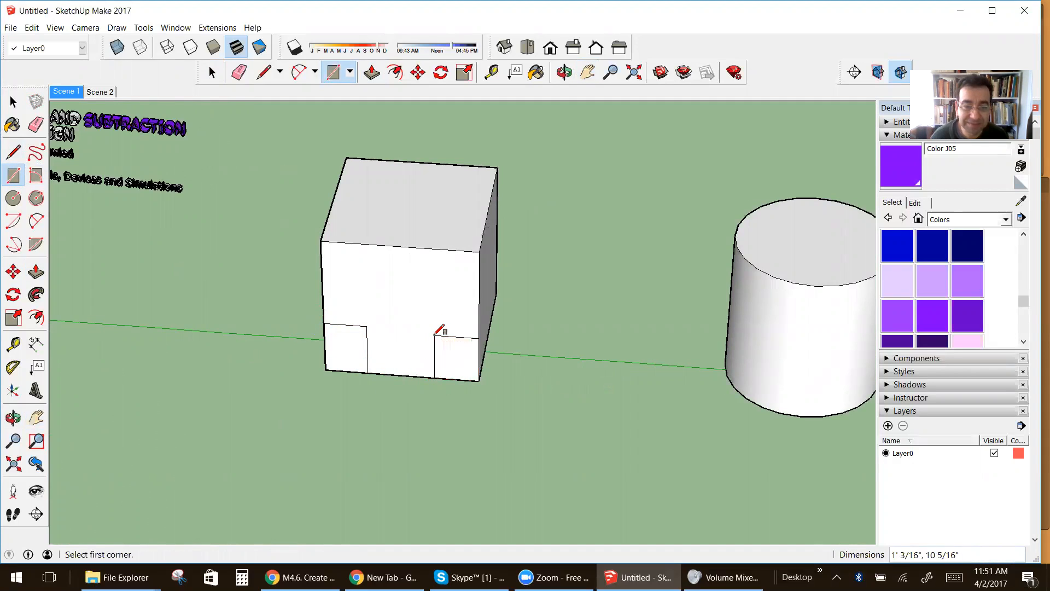
Pull both corner rectangles outward from the cube's front face to form two long legs of matching length.
{"action": "left_click", "coordinate": [36, 272]}
{"action": "left_click_drag", "start_coordinate": [340, 342], "coordinate": [291, 421]}
{"action": "left_click_drag", "start_coordinate": [436, 376], "coordinate": [327, 422]}
Paint one leg's visible faces and the other leg's top and end faces with Color J02.
{"action": "left_click", "coordinate": [13, 417]}
{"action": "left_click_drag", "start_coordinate": [185, 377], "coordinate": [425, 345]}
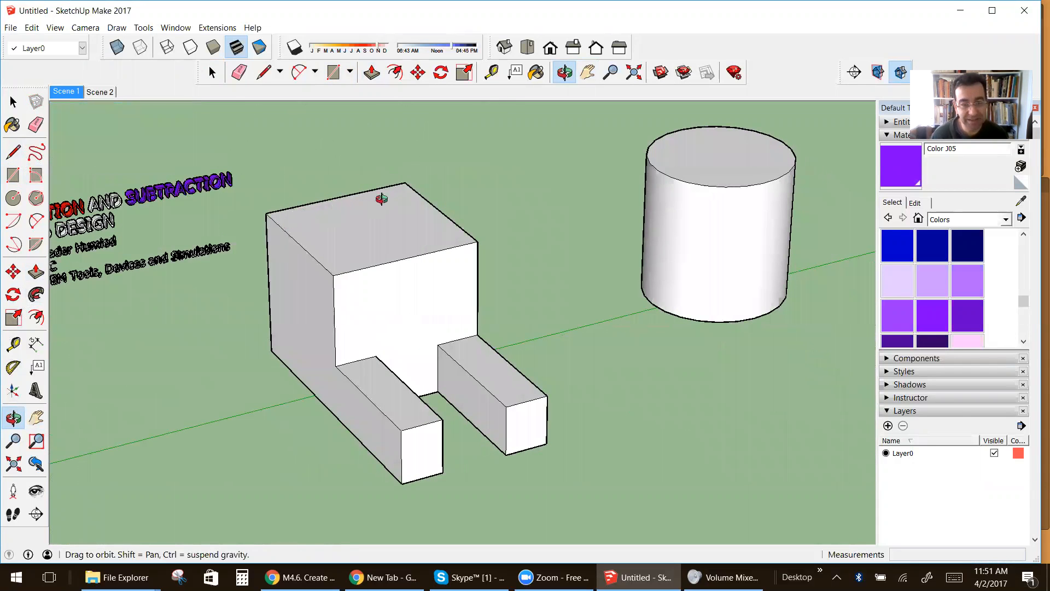
{"action": "left_click_drag", "start_coordinate": [386, 375], "coordinate": [493, 368]}
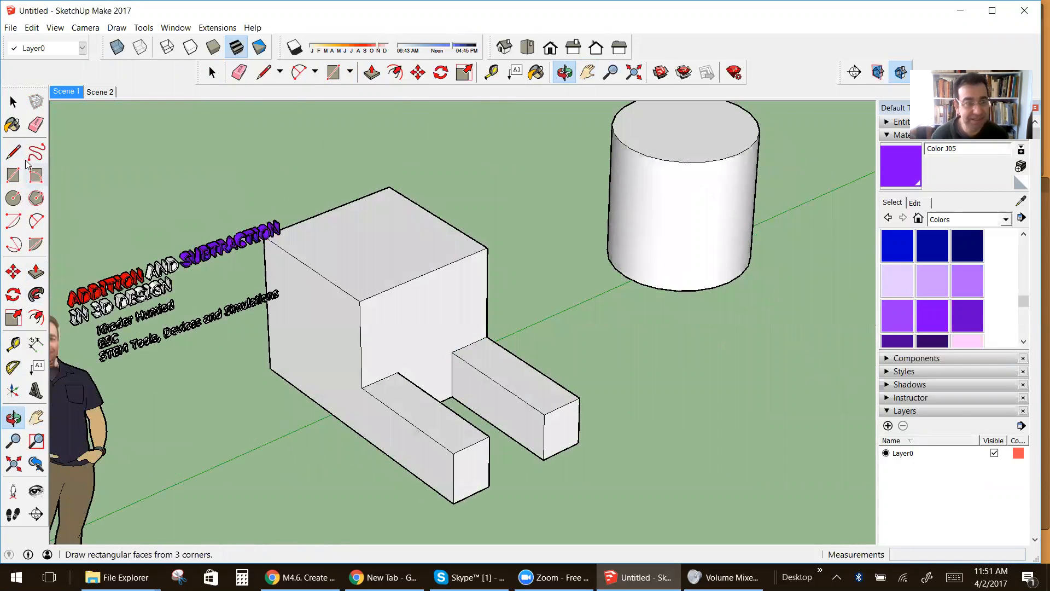
{"action": "left_click", "coordinate": [932, 281]}
{"action": "left_click", "coordinate": [489, 389]}
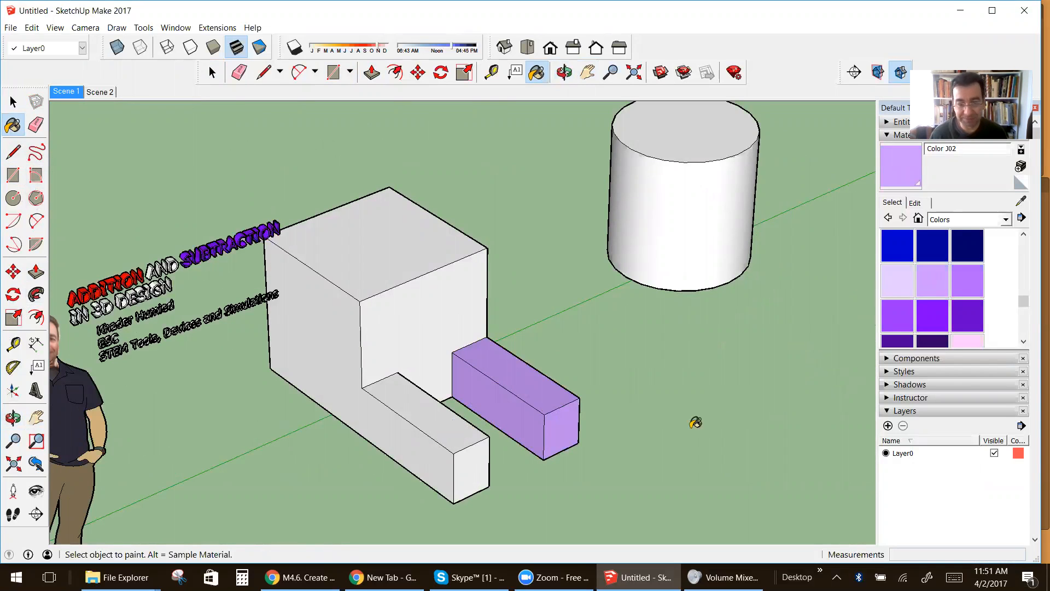
{"action": "left_click", "coordinate": [473, 427]}
{"action": "left_click", "coordinate": [465, 471]}
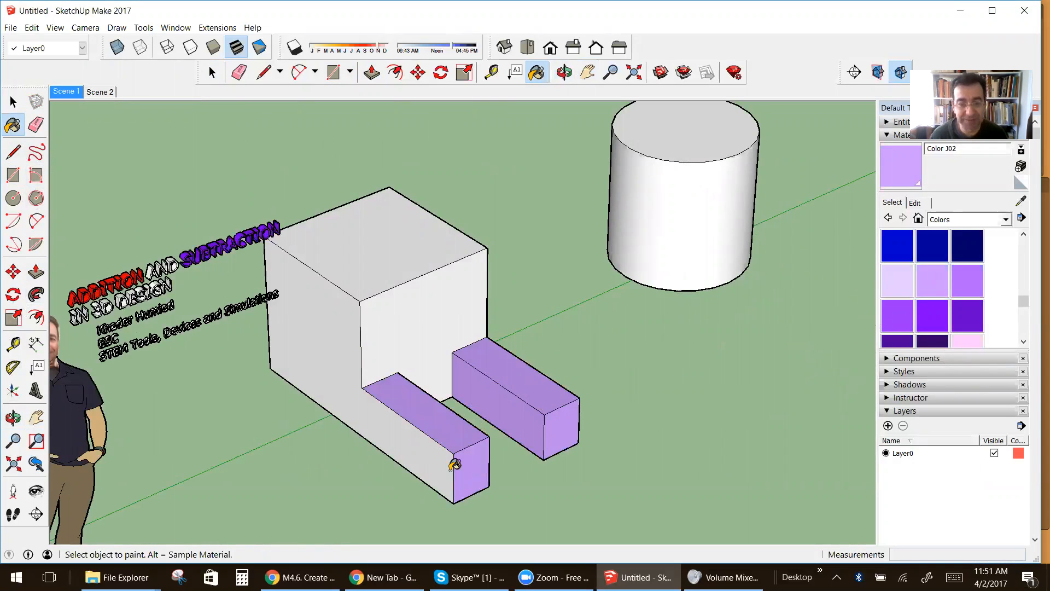
Draw a vertical line about 1' 1" long that separates the partly painted leg's side from the cube's side face.
{"action": "left_click", "coordinate": [13, 152]}
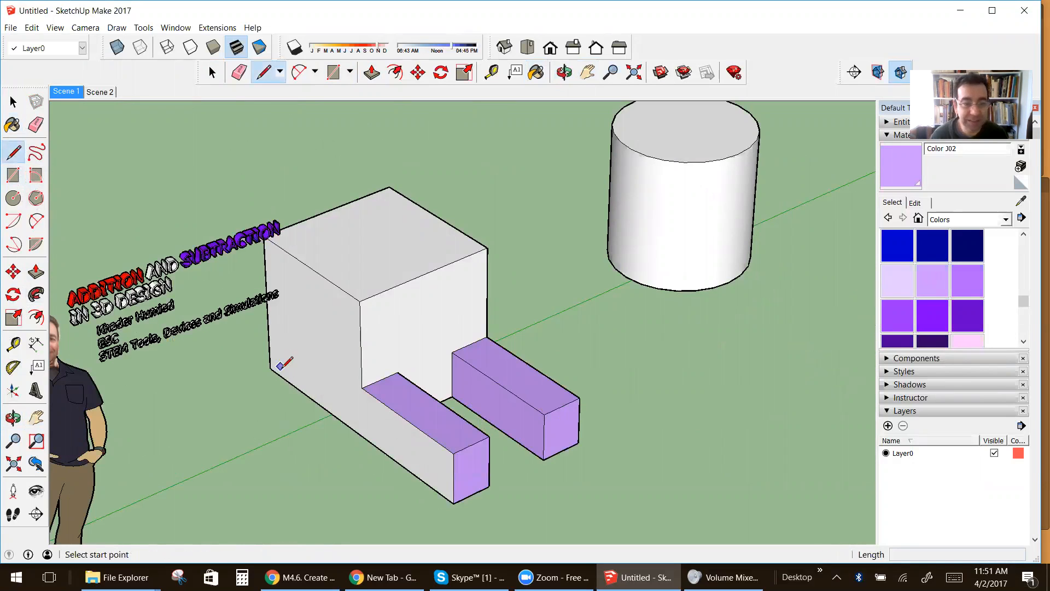
{"action": "left_click", "coordinate": [363, 389]}
{"action": "left_click", "coordinate": [363, 437]}
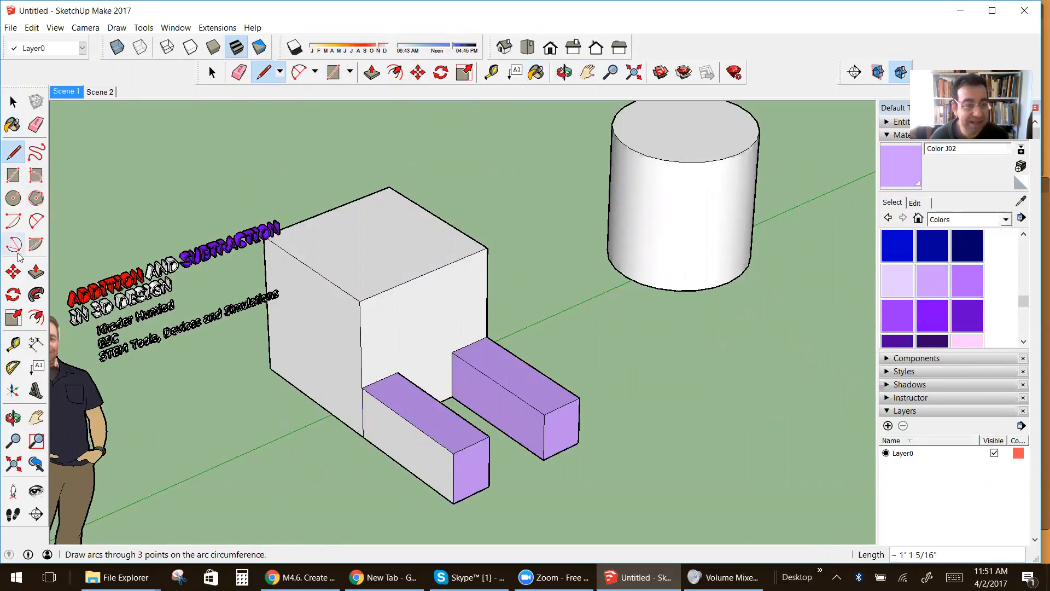
Paint the unpainted outer side face of the leg with Color J03.
{"action": "left_click", "coordinate": [36, 272]}
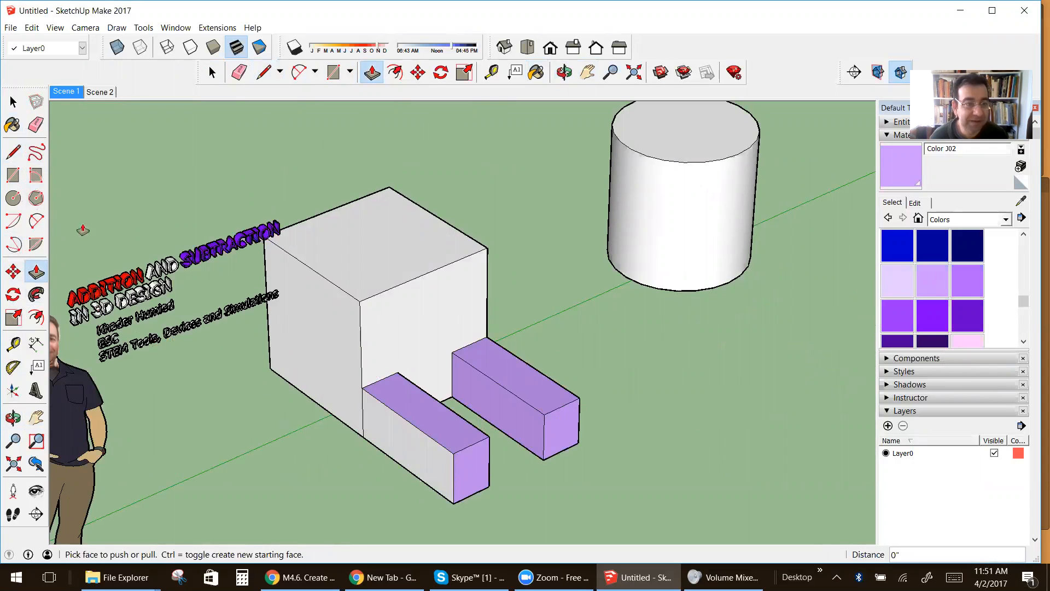
{"action": "left_click", "coordinate": [404, 439]}
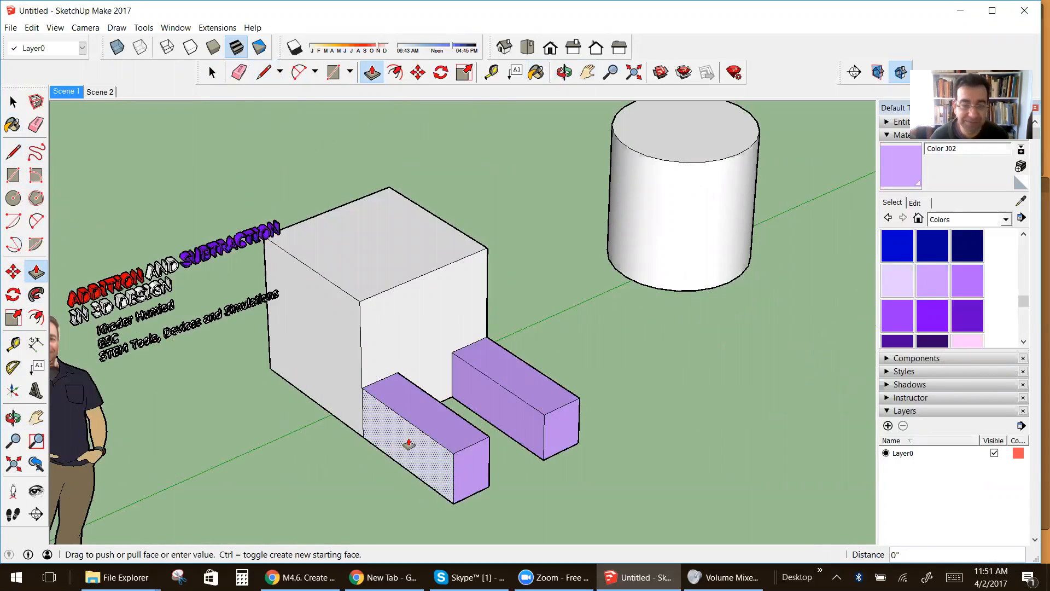
{"action": "left_click", "coordinate": [979, 281]}
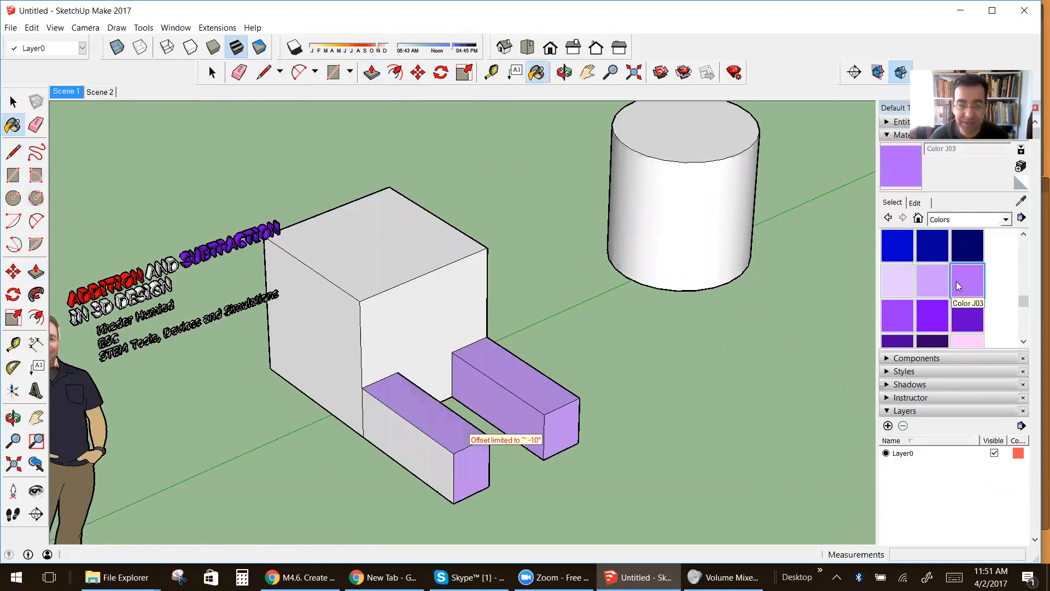
{"action": "left_click", "coordinate": [428, 431]}
Draw a doorway outline about 1' 10" high with lines, rising from the bottom edge of the cube's back face.
{"action": "left_click", "coordinate": [13, 418]}
{"action": "left_click_drag", "start_coordinate": [499, 375], "coordinate": [589, 390]}
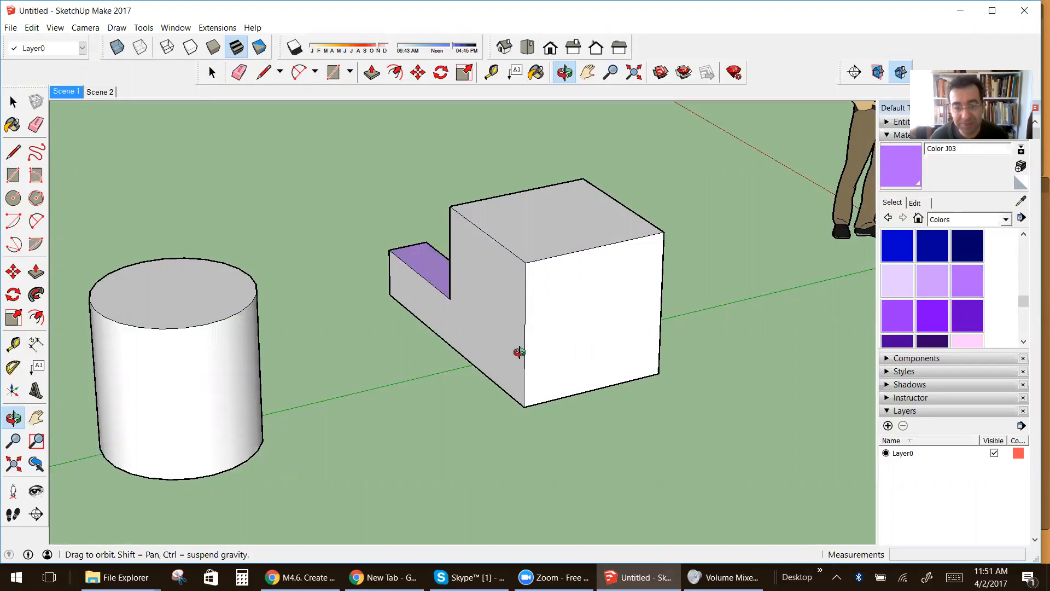
{"action": "left_click", "coordinate": [14, 152]}
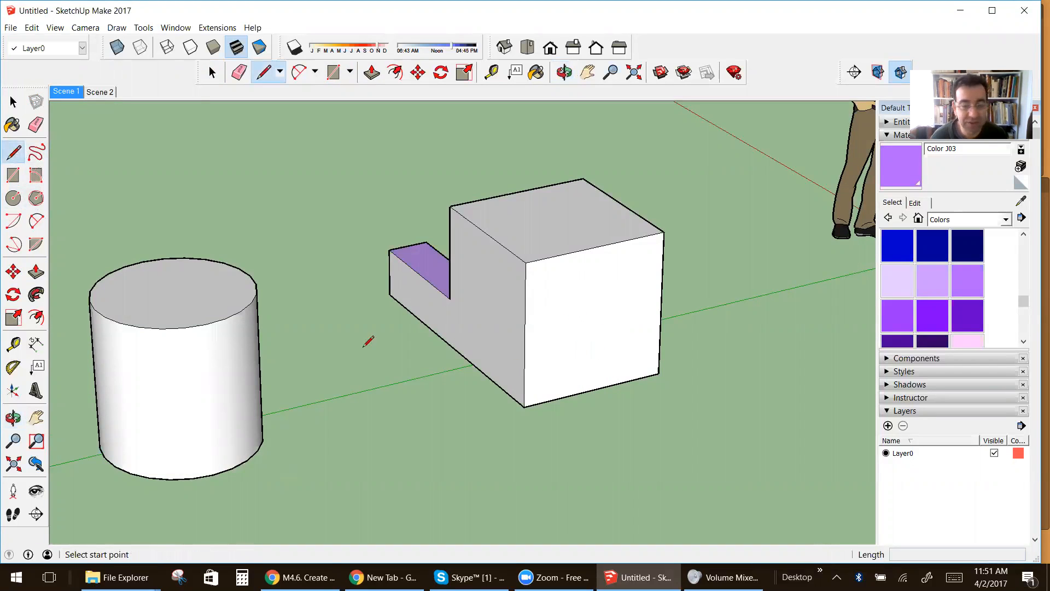
{"action": "left_click", "coordinate": [565, 396]}
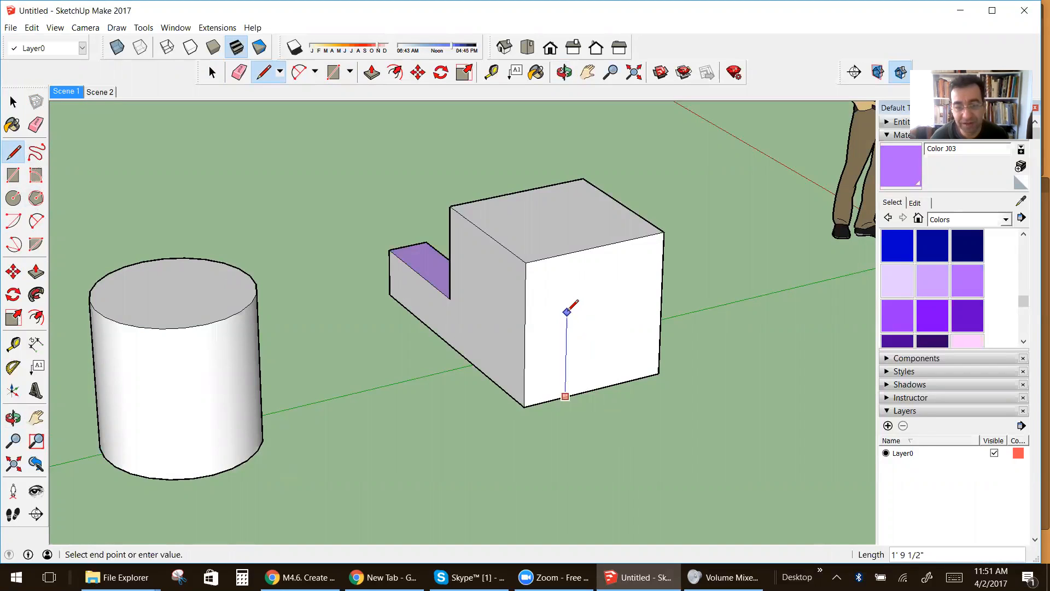
{"action": "left_click", "coordinate": [619, 298]}
{"action": "left_click", "coordinate": [617, 383]}
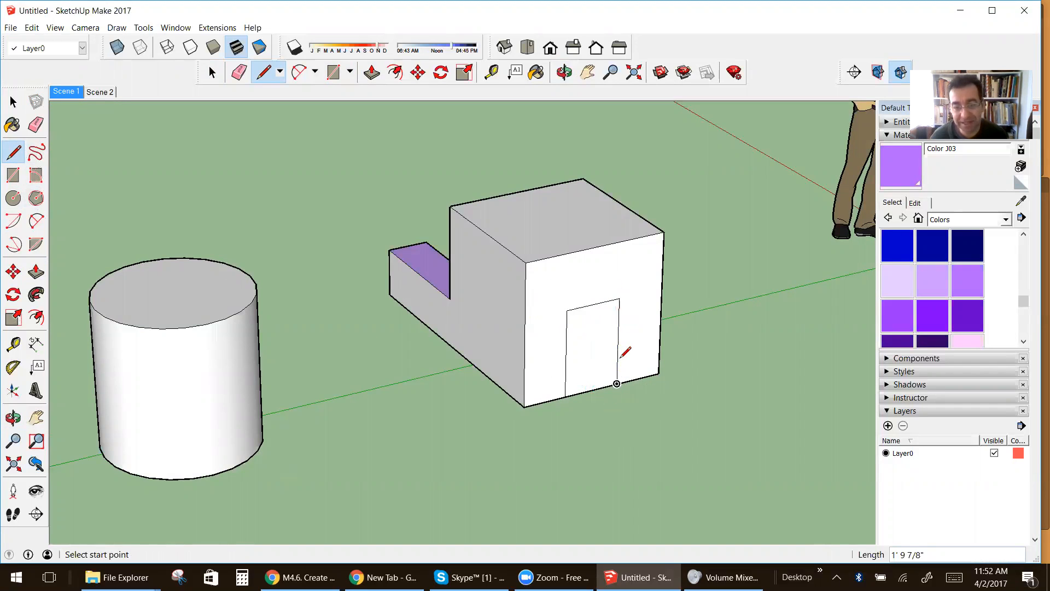
Push/Pull the doorway face on the cube's back outward into a long block.
{"action": "scroll", "coordinate": [616, 383], "scroll_direction": "up", "scroll_amount": 3}
{"action": "key", "text": "space"}
{"action": "left_click", "coordinate": [523, 225]}
{"action": "left_click", "coordinate": [567, 322]}
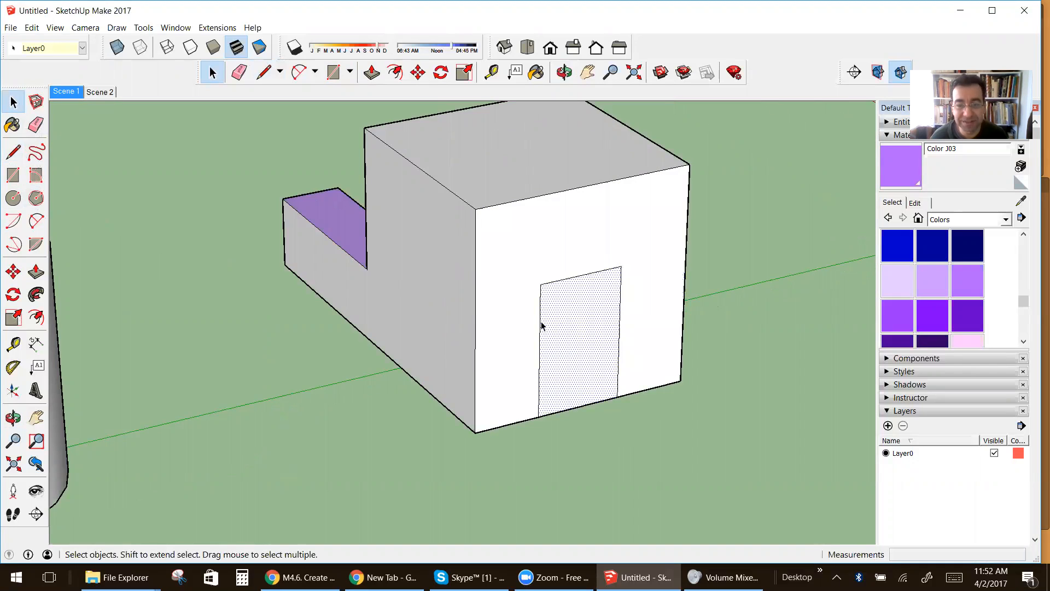
{"action": "scroll", "coordinate": [519, 300], "scroll_direction": "down", "scroll_amount": 2}
{"action": "key", "text": "m"}
{"action": "key", "text": "p"}
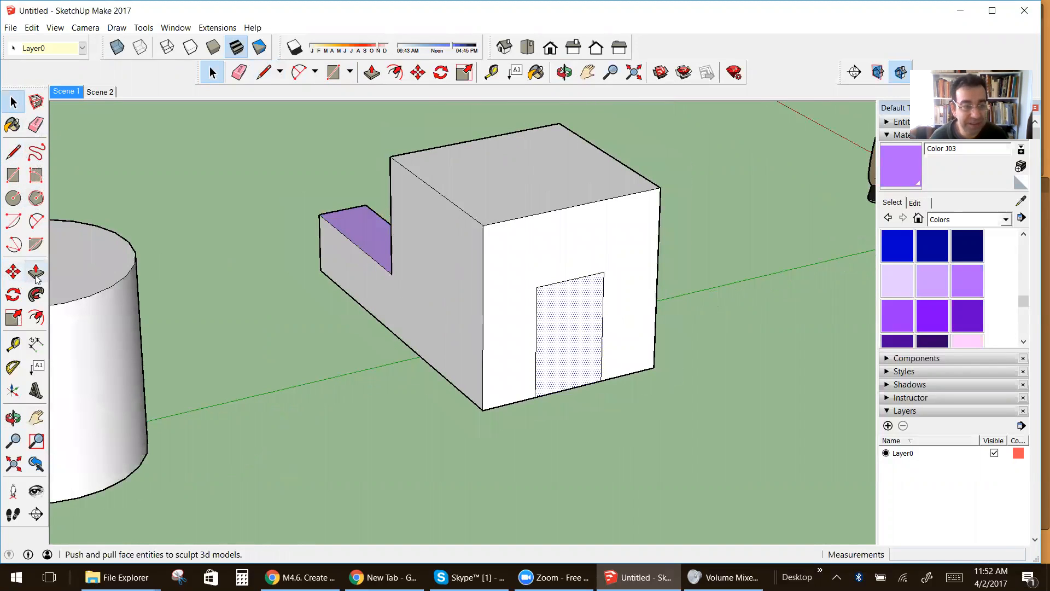
{"action": "scroll", "coordinate": [523, 330], "scroll_direction": "down", "scroll_amount": 3}
{"action": "left_click_drag", "start_coordinate": [545, 330], "coordinate": [618, 386]}
Draw a hexagon with an inscribed radius of about 11 7/8" on the cube's top face and pull it up into a prism.
{"action": "left_click", "coordinate": [13, 418]}
{"action": "left_click_drag", "start_coordinate": [520, 350], "coordinate": [557, 389]}
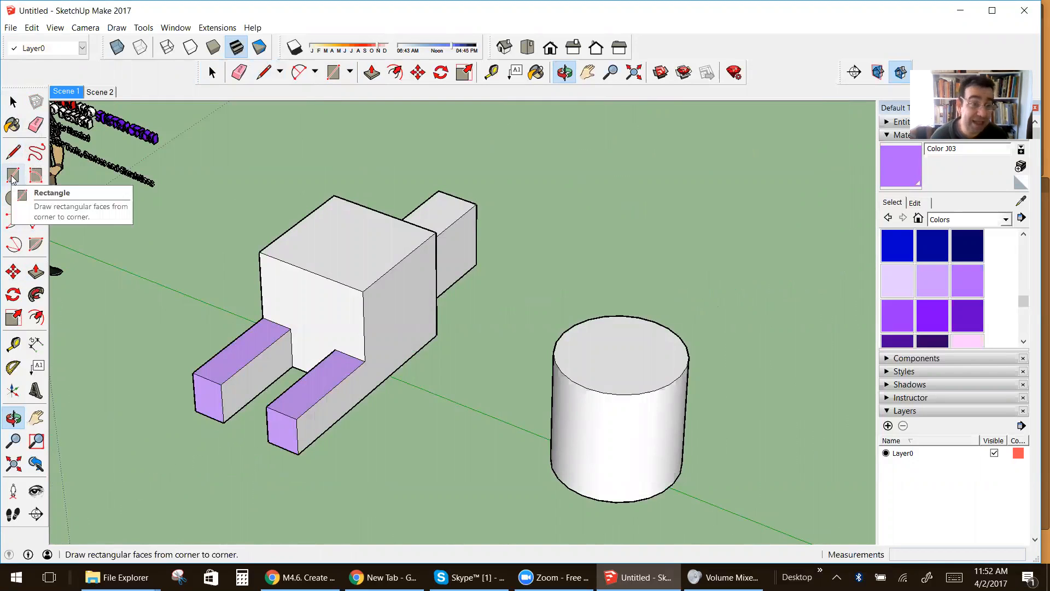
{"action": "left_click", "coordinate": [36, 198]}
{"action": "scroll", "coordinate": [356, 240], "scroll_direction": "up", "scroll_amount": 3}
{"action": "left_click", "coordinate": [340, 235]}
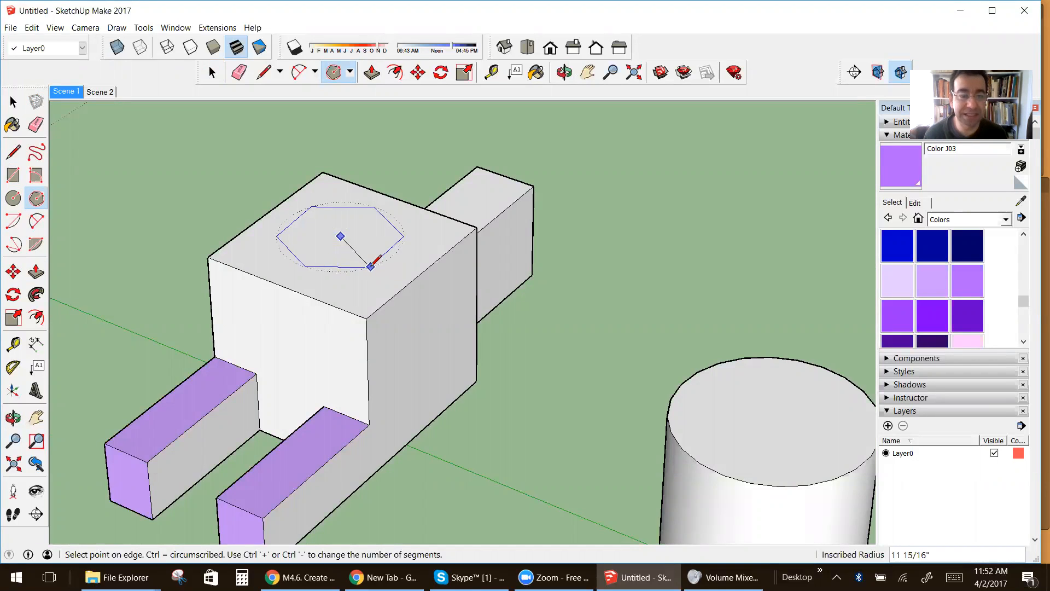
{"action": "left_click", "coordinate": [370, 264]}
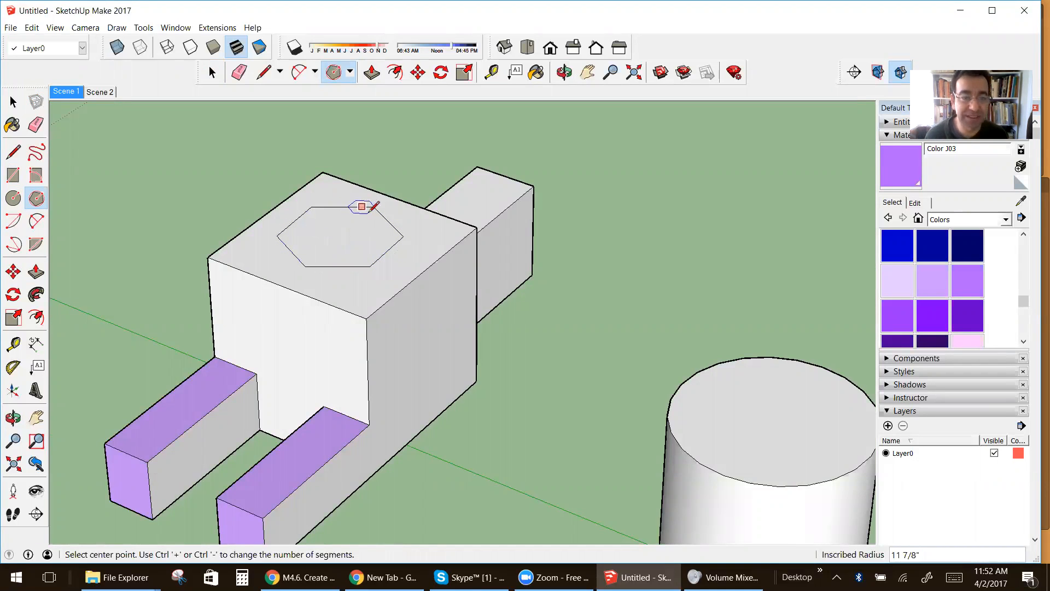
{"action": "left_click", "coordinate": [36, 271]}
{"action": "left_click_drag", "start_coordinate": [335, 258], "coordinate": [323, 191]}
Draw a triangle rising from the bottom edge of the cube's side face beside the cylinder and pull it out about 1' 3 3/4".
{"action": "left_click", "coordinate": [13, 418]}
{"action": "left_click_drag", "start_coordinate": [448, 399], "coordinate": [216, 443]}
{"action": "left_click_drag", "start_coordinate": [504, 419], "coordinate": [428, 432]}
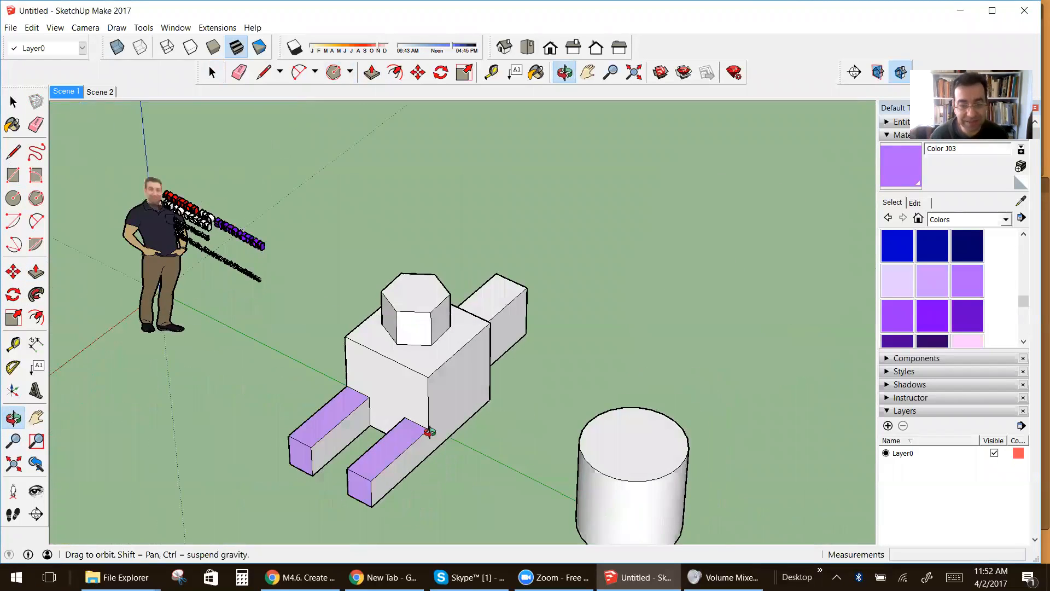
{"action": "scroll", "coordinate": [455, 415], "scroll_direction": "up", "scroll_amount": 5}
{"action": "left_click", "coordinate": [13, 152]}
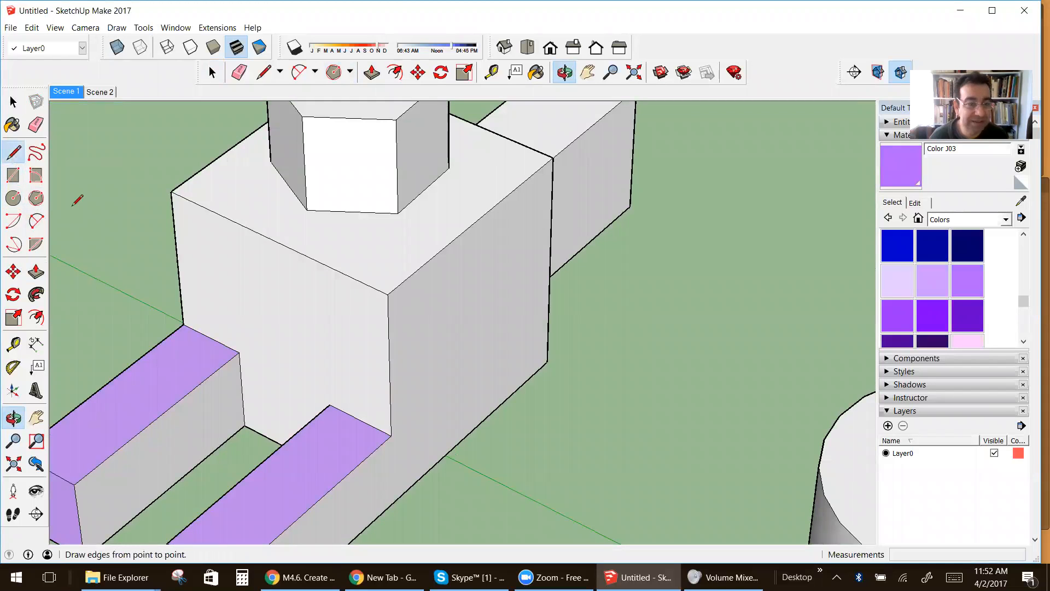
{"action": "left_click", "coordinate": [528, 379]}
{"action": "left_click", "coordinate": [474, 280]}
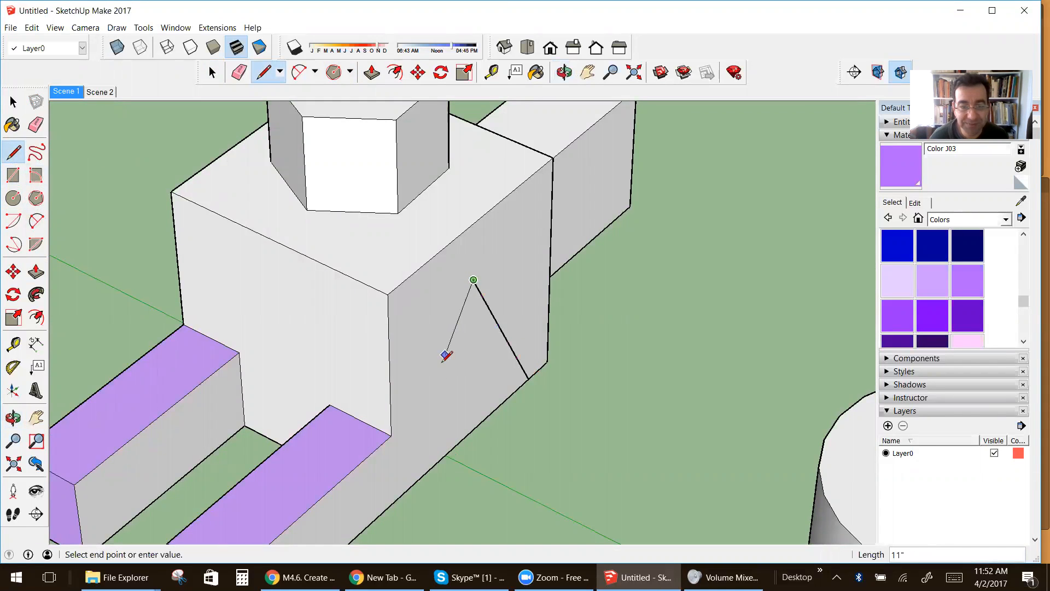
{"action": "left_click", "coordinate": [438, 461]}
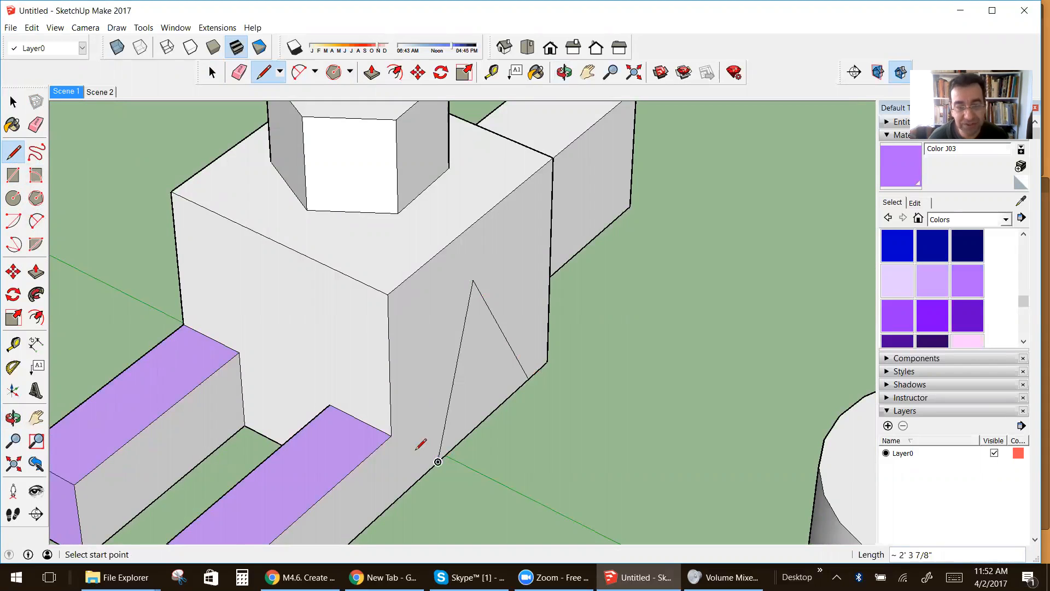
{"action": "left_click", "coordinate": [36, 271]}
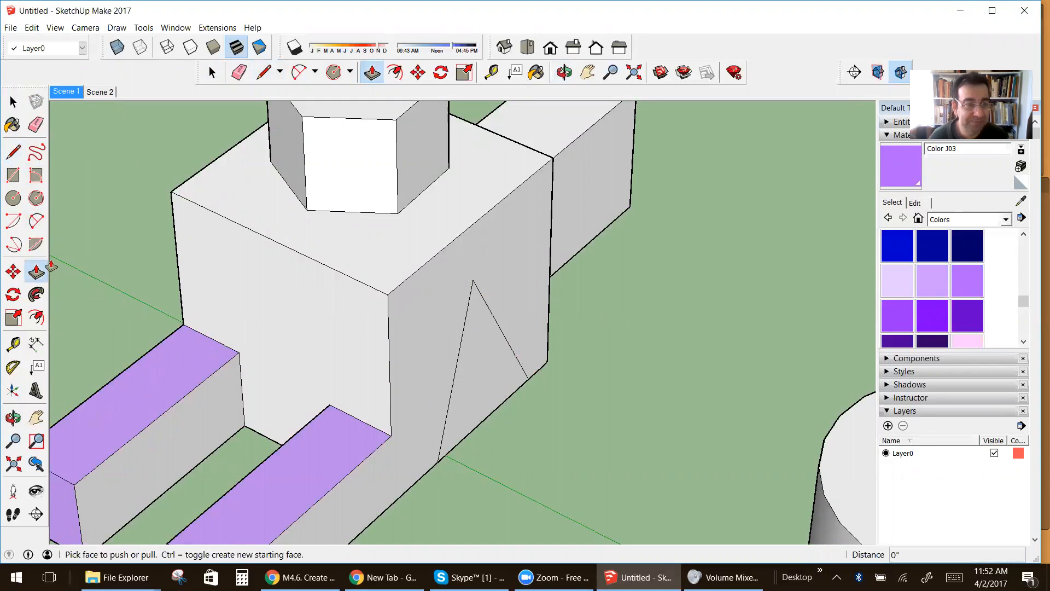
{"action": "left_click_drag", "start_coordinate": [475, 393], "coordinate": [619, 401]}
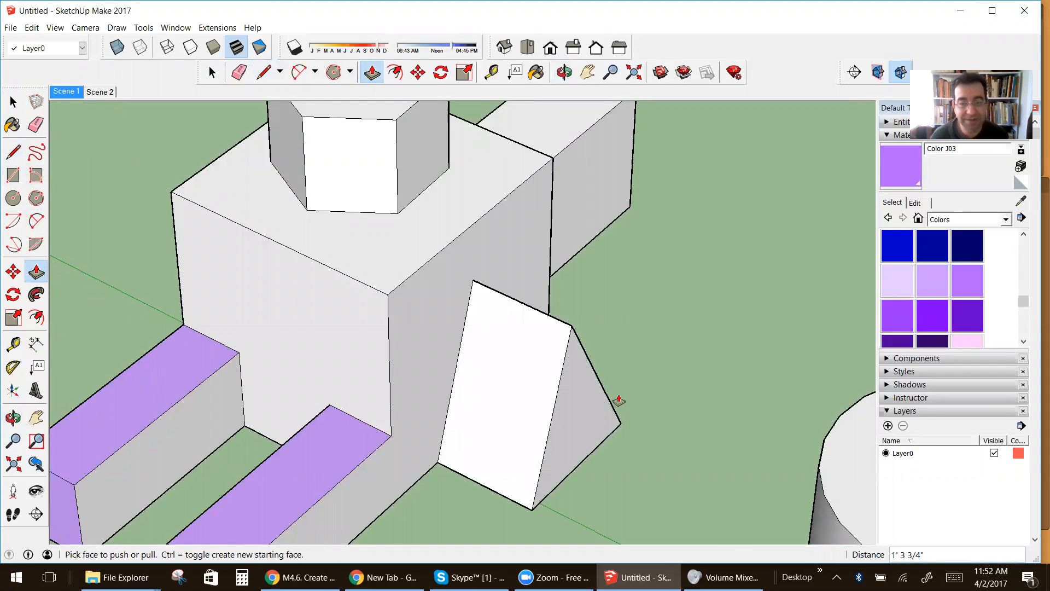
Draw two rectangles on the cube's opposite side face, about 1' 4 1/16" by 7 1/2" at its bottom edge and 1' 2 9/16" by 8 3/16" at its top edge.
{"action": "scroll", "coordinate": [618, 400], "scroll_direction": "down", "scroll_amount": 10}
{"action": "left_click", "coordinate": [13, 417]}
{"action": "left_click_drag", "start_coordinate": [349, 420], "coordinate": [698, 438]}
{"action": "scroll", "coordinate": [380, 467], "scroll_direction": "up", "scroll_amount": 6}
{"action": "left_click", "coordinate": [13, 199]}
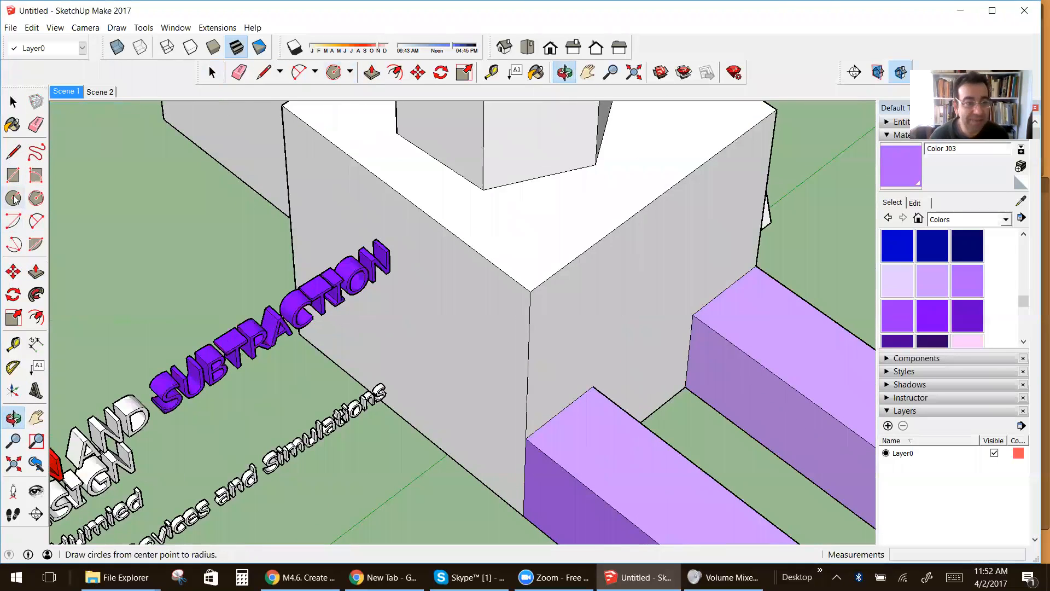
{"action": "left_click", "coordinate": [13, 175]}
{"action": "left_click", "coordinate": [334, 362]}
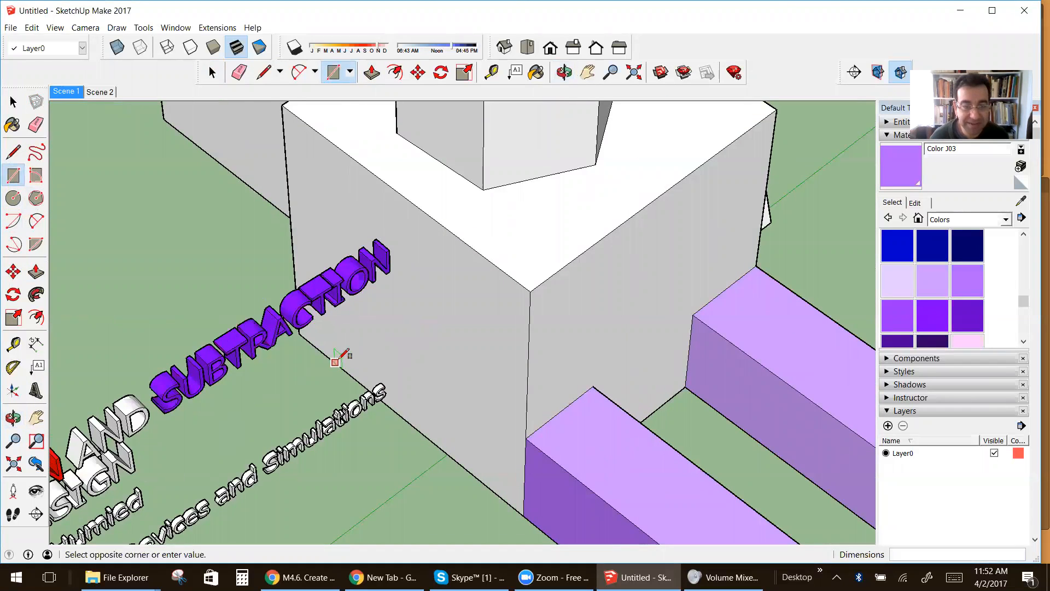
{"action": "left_click", "coordinate": [433, 398]}
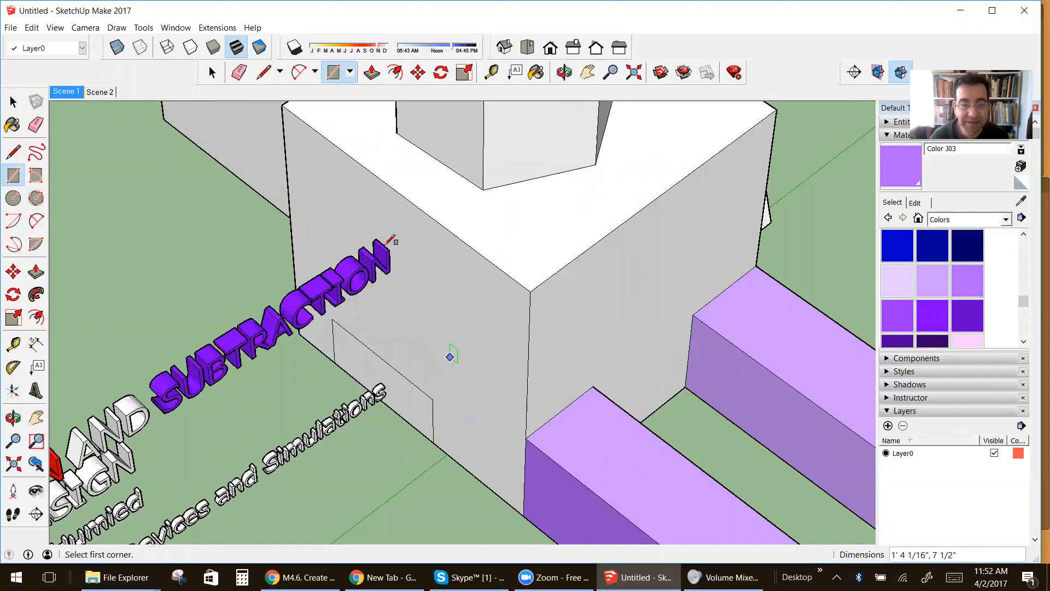
{"action": "left_click", "coordinate": [355, 160]}
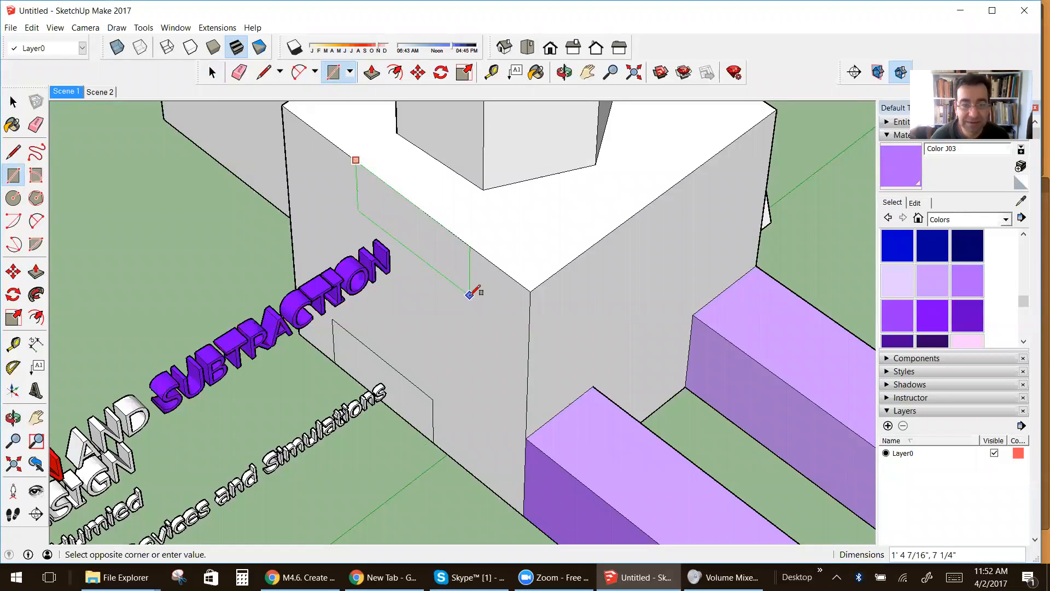
{"action": "left_click", "coordinate": [457, 290]}
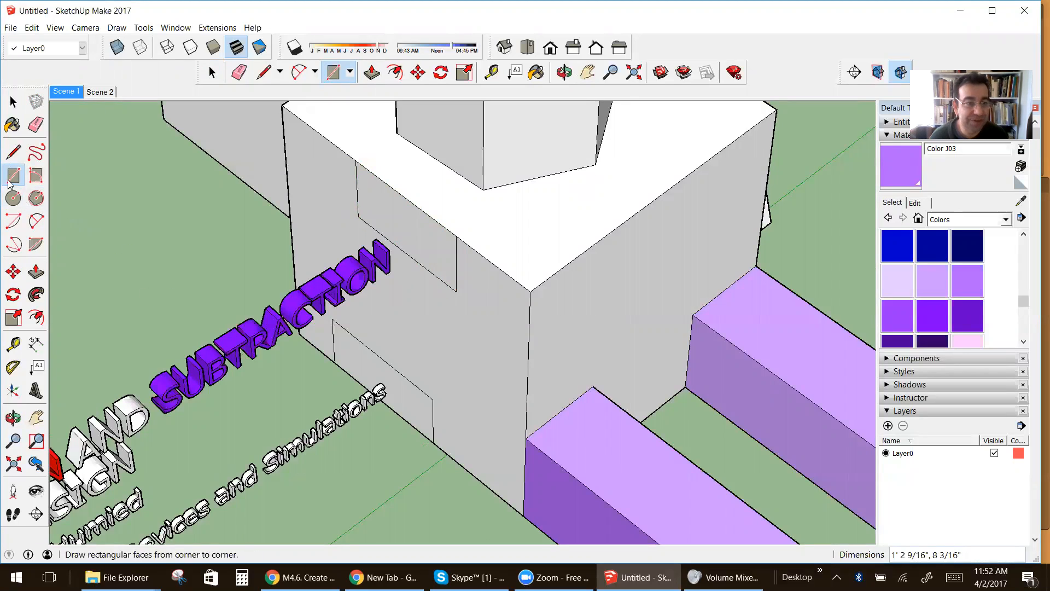
Pull the upper and lower rectangles out from the cube's side face into two small blocks.
{"action": "left_click", "coordinate": [36, 271]}
{"action": "left_click_drag", "start_coordinate": [422, 234], "coordinate": [388, 319]}
{"action": "left_click_drag", "start_coordinate": [421, 409], "coordinate": [394, 276]}
Paint the triangular prism's end face and nearest sloping face with Color M04.
{"action": "scroll", "coordinate": [382, 319], "scroll_direction": "down", "scroll_amount": 5}
{"action": "key", "text": "o"}
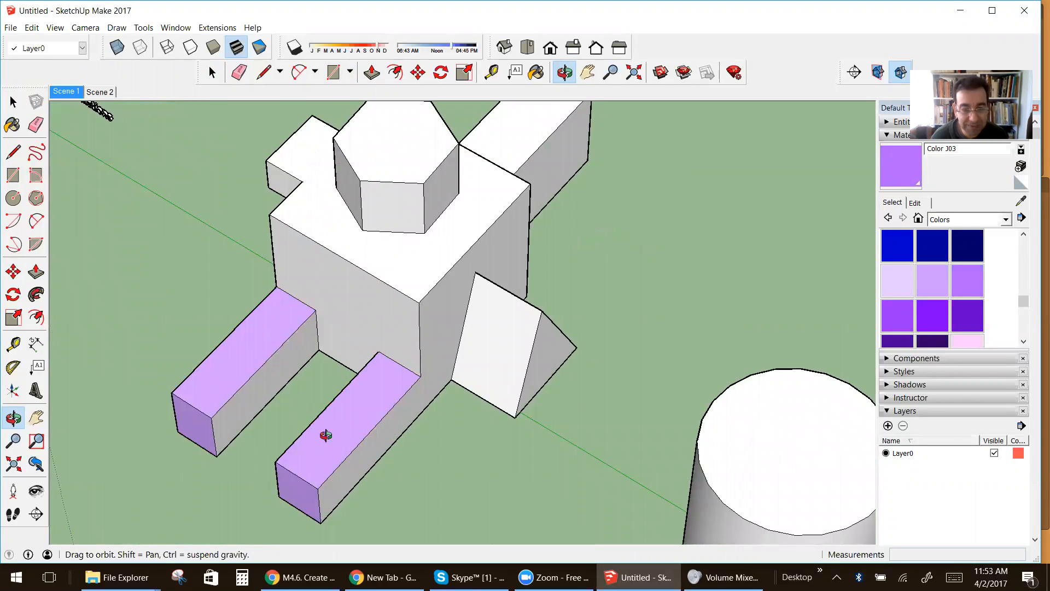
{"action": "scroll", "coordinate": [1023, 299], "scroll_direction": "down", "scroll_amount": 5}
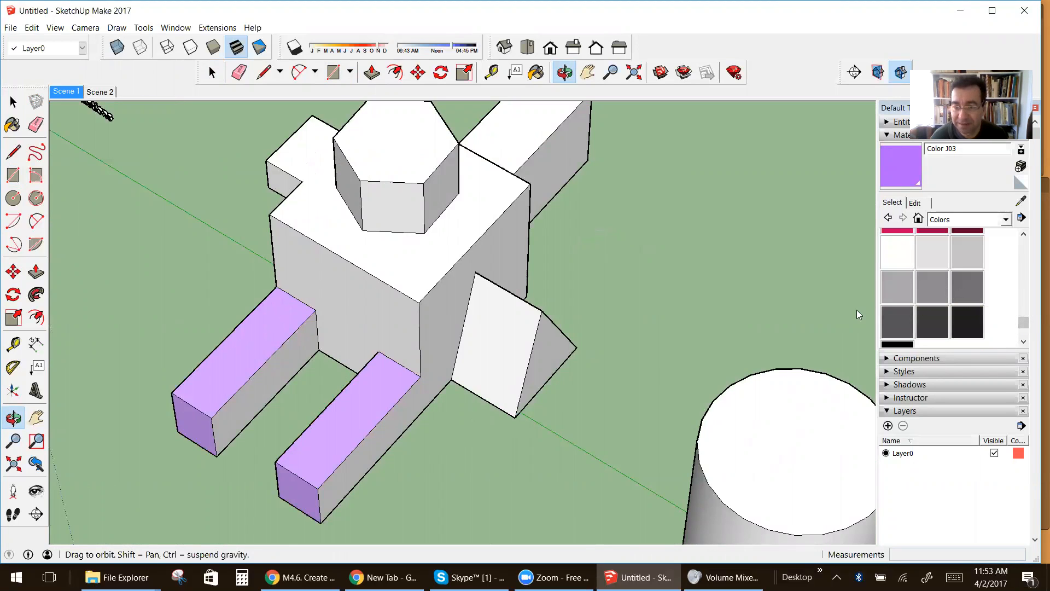
{"action": "left_click", "coordinate": [932, 287]}
{"action": "left_click", "coordinate": [529, 351]}
{"action": "left_click", "coordinate": [547, 358]}
{"action": "scroll", "coordinate": [539, 355], "scroll_direction": "down", "scroll_amount": 3}
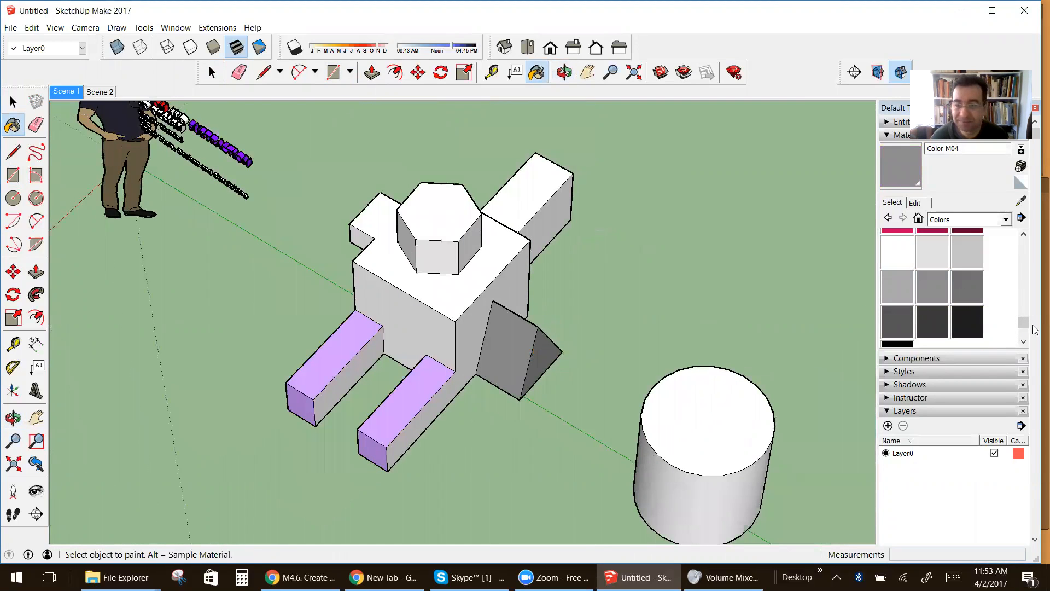
Paint the hexagonal prism's top and side faces on both sides of the cube with Color E04.
{"action": "scroll", "coordinate": [1028, 322], "scroll_direction": "up", "scroll_amount": 5}
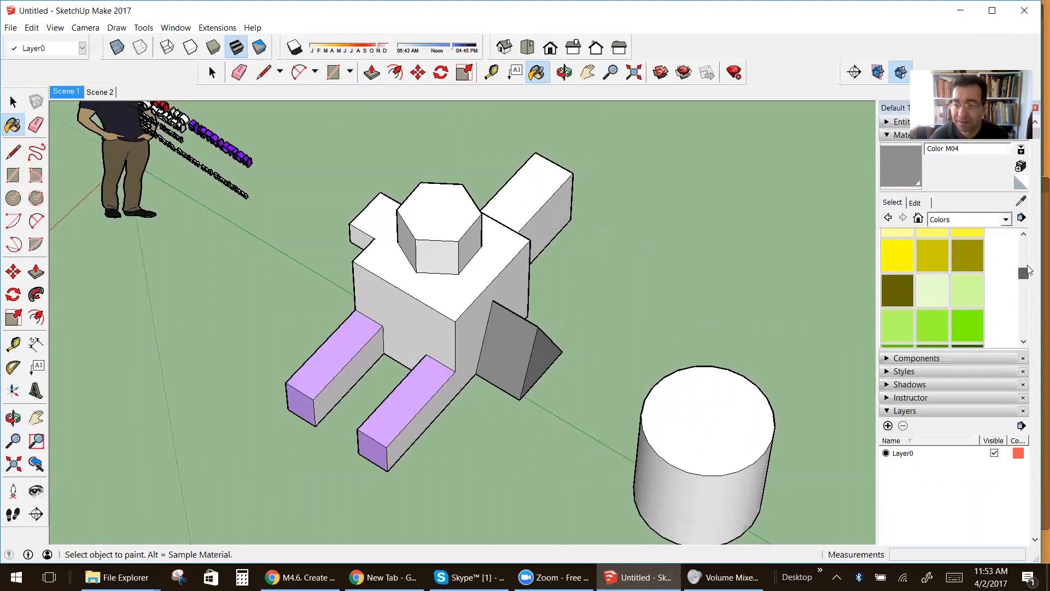
{"action": "left_click", "coordinate": [967, 291]}
{"action": "left_click", "coordinate": [438, 246]}
{"action": "left_click", "coordinate": [460, 226]}
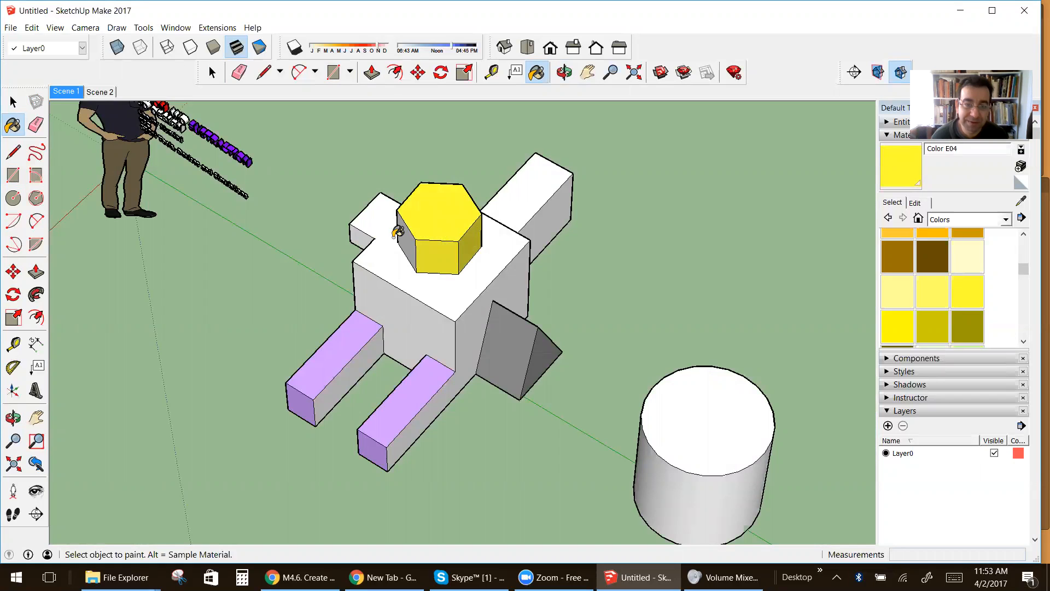
{"action": "key", "text": "o"}
{"action": "left_click_drag", "start_coordinate": [206, 321], "coordinate": [820, 285]}
{"action": "left_click", "coordinate": [910, 164]}
{"action": "left_click", "coordinate": [417, 334]}
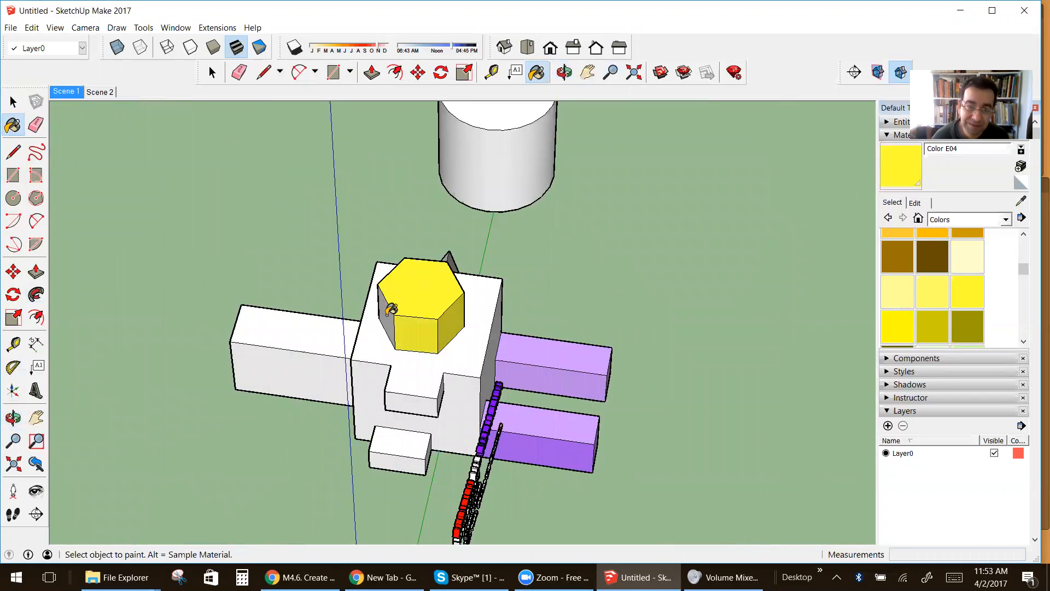
{"action": "left_click", "coordinate": [388, 317]}
Draw a line about 1' 2 9/16" long that separates the upper small block's top from the cube's top face.
{"action": "scroll", "coordinate": [389, 328], "scroll_direction": "up", "scroll_amount": 3}
{"action": "left_click", "coordinate": [13, 152]}
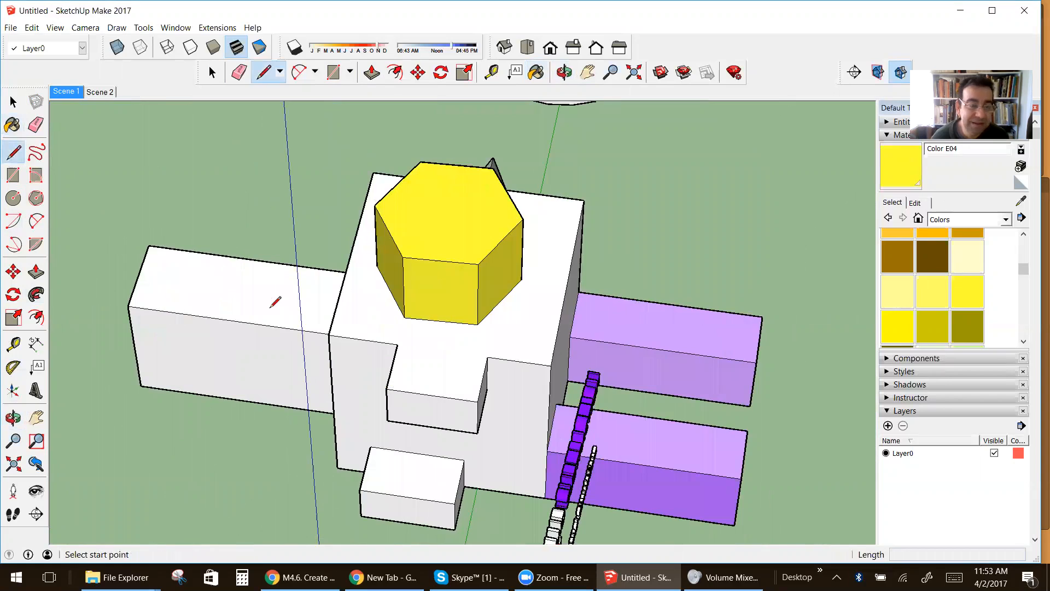
{"action": "left_click", "coordinate": [397, 344]}
{"action": "left_click", "coordinate": [486, 354]}
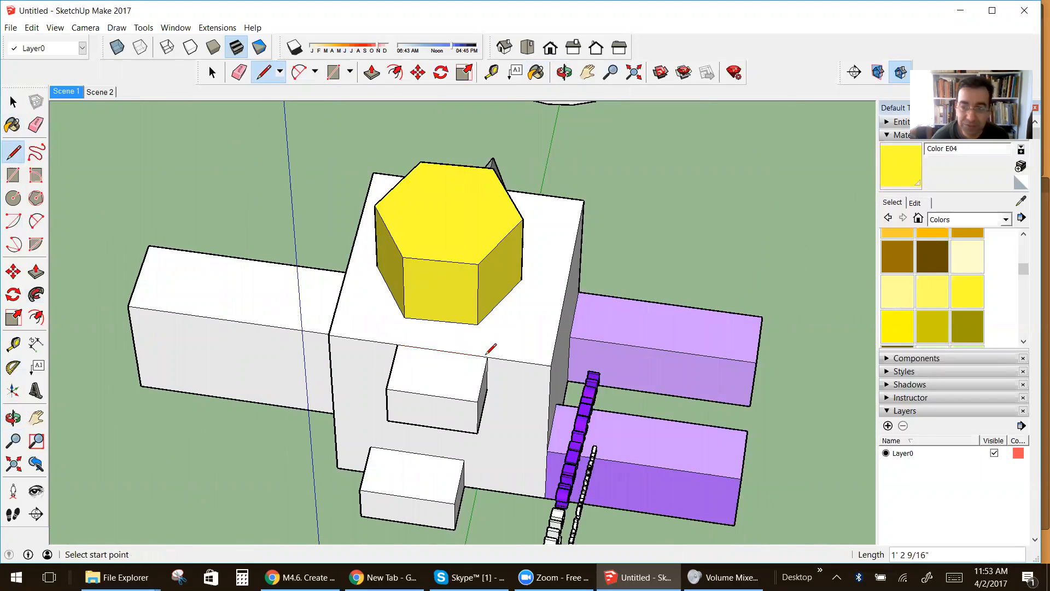
Paint the top and front faces of both small blocks with Color D07.
{"action": "left_click", "coordinate": [897, 271]}
{"action": "left_click", "coordinate": [468, 386]}
{"action": "left_click", "coordinate": [480, 406]}
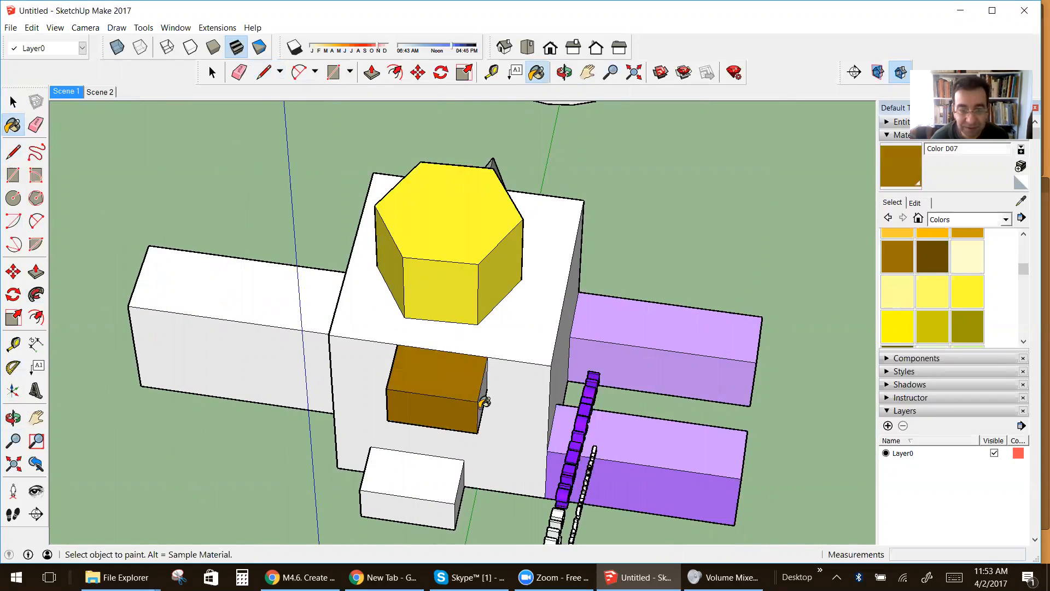
{"action": "left_click", "coordinate": [449, 476]}
{"action": "left_click", "coordinate": [444, 506]}
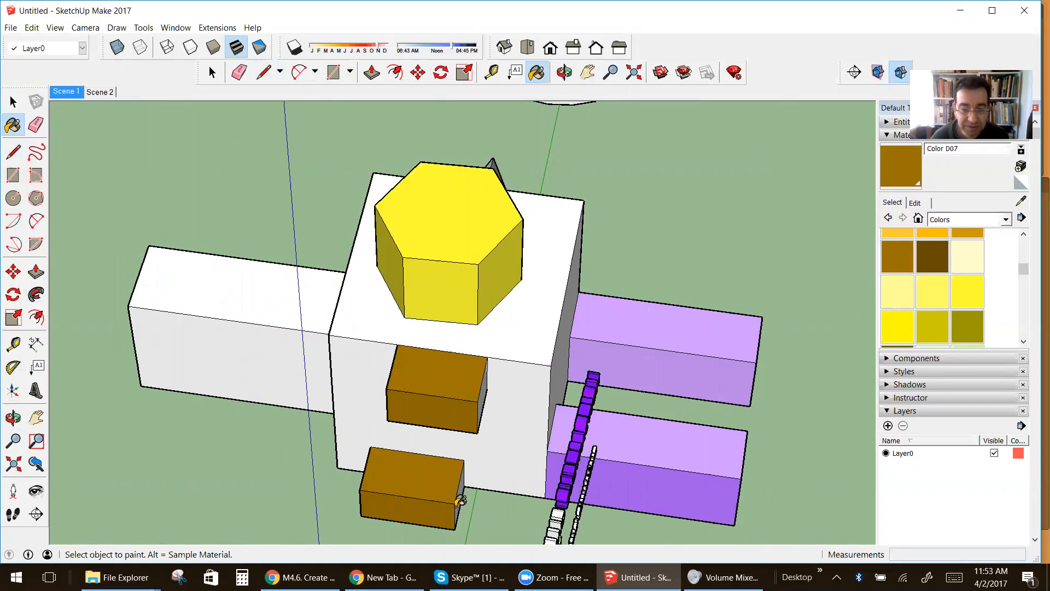
Paint the top and near side face of the long doorway block with Color D07.
{"action": "scroll", "coordinate": [513, 453], "scroll_direction": "down", "scroll_amount": 3}
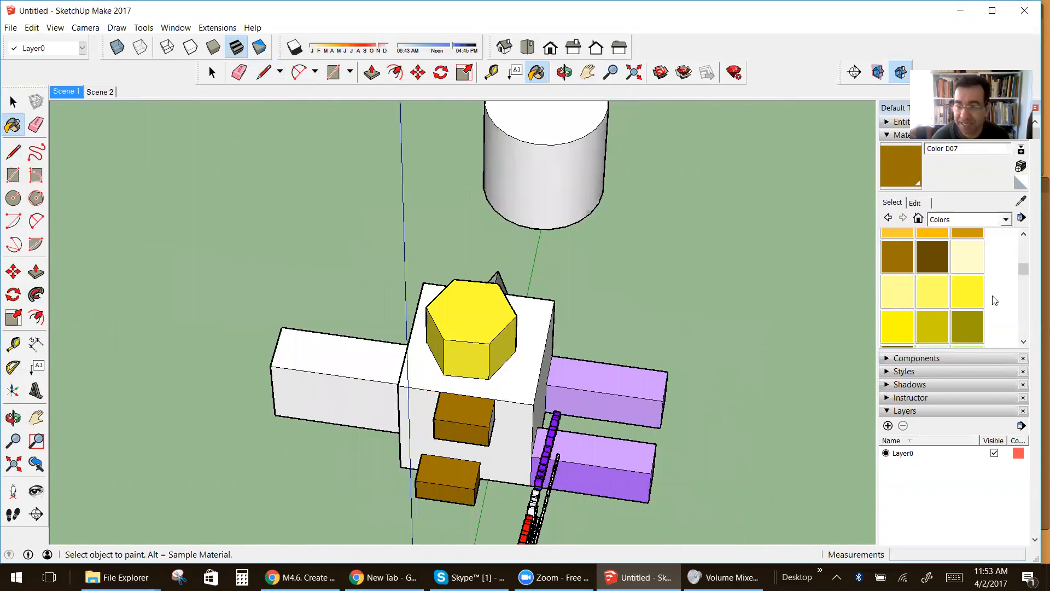
{"action": "scroll", "coordinate": [1023, 275], "scroll_direction": "down", "scroll_amount": 3}
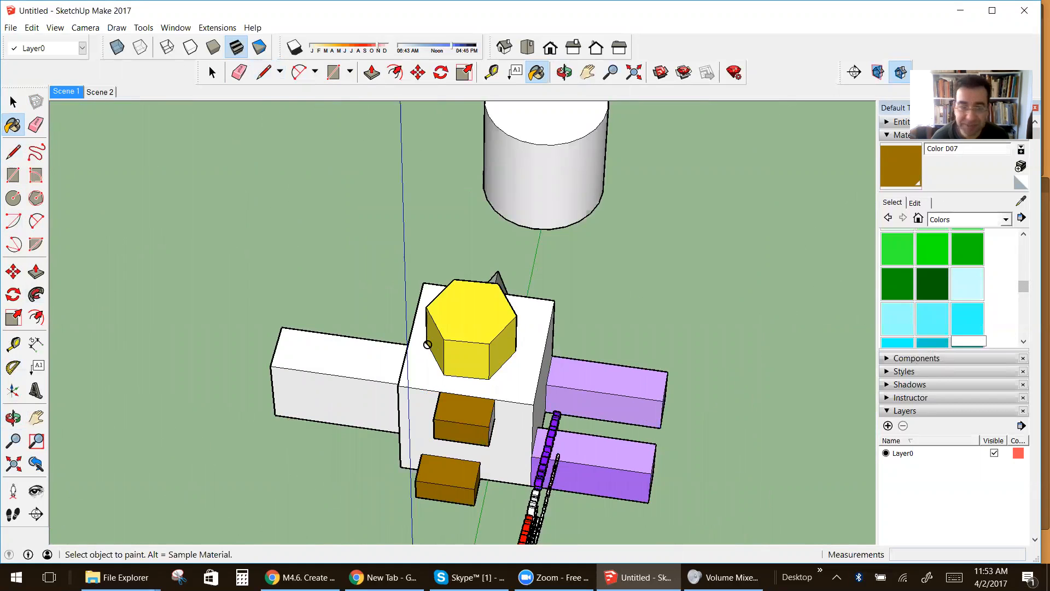
{"action": "left_click", "coordinate": [361, 352]}
{"action": "left_click", "coordinate": [370, 389]}
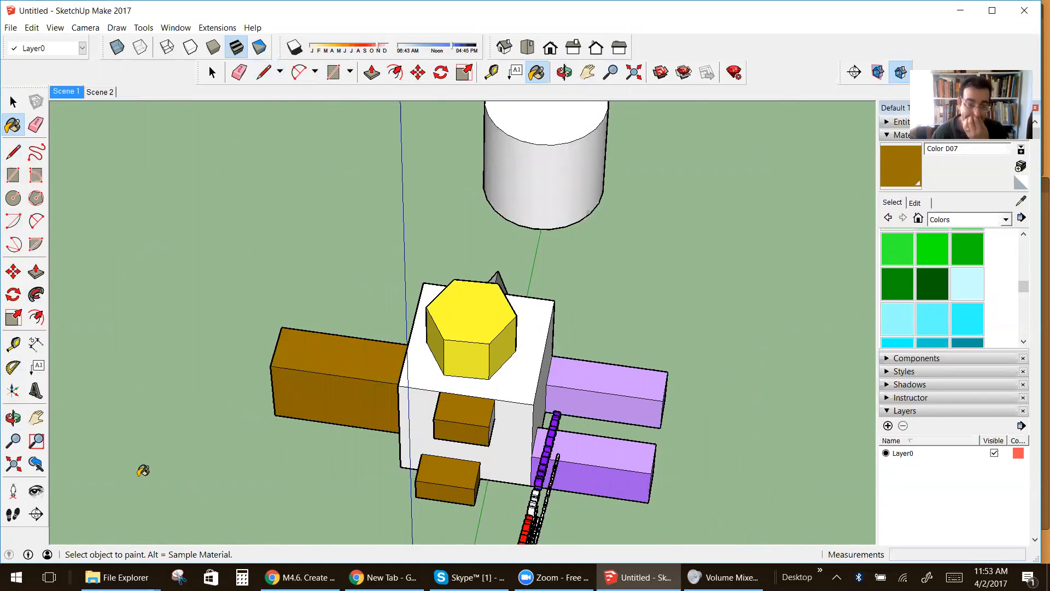
Sample the grey from the triangular prism's end face and paint its unpainted sloping face with it.
{"action": "left_click", "coordinate": [13, 418]}
{"action": "left_click_drag", "start_coordinate": [493, 328], "coordinate": [750, 409]}
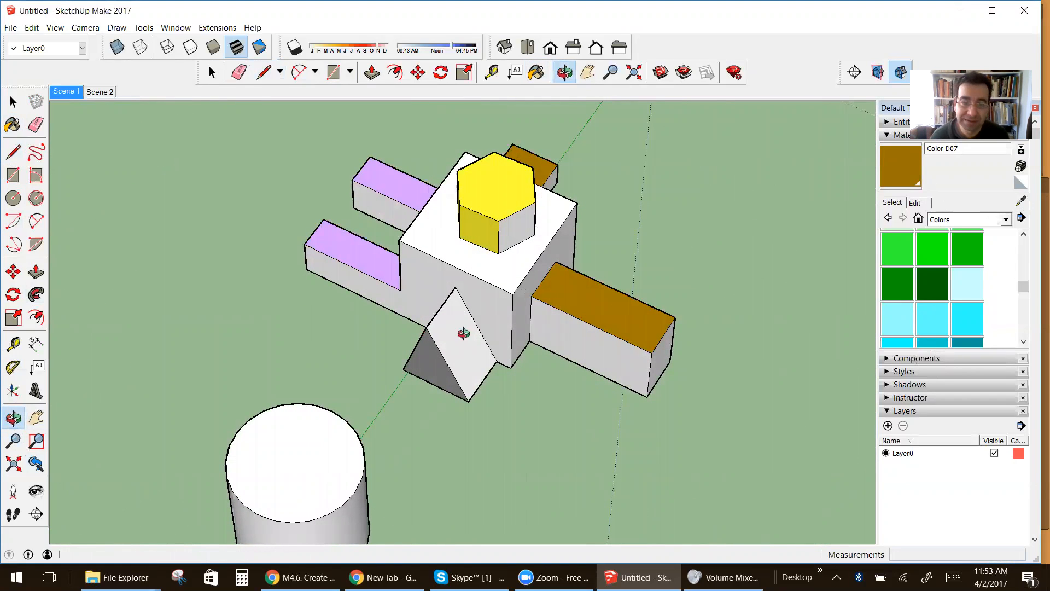
{"action": "left_click", "coordinate": [1021, 202]}
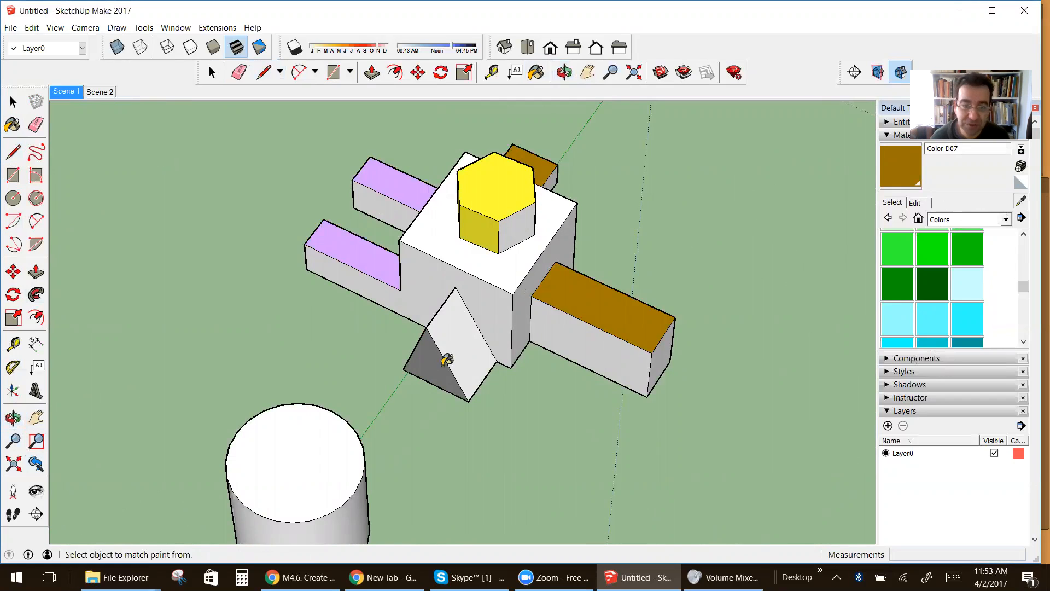
{"action": "left_click", "coordinate": [448, 360]}
{"action": "left_click", "coordinate": [459, 347]}
Sample Color D07 from the long block's top and paint its unpainted side and end faces with it.
{"action": "scroll", "coordinate": [459, 346], "scroll_direction": "up", "scroll_amount": 3}
{"action": "left_click", "coordinate": [1020, 200]}
{"action": "left_click", "coordinate": [735, 297]}
{"action": "left_click", "coordinate": [678, 346]}
{"action": "left_click", "coordinate": [739, 356]}
Draw a short vertical line that separates the leg's unpainted outer side from the cube's side face above the triangular prism's side.
{"action": "scroll", "coordinate": [663, 358], "scroll_direction": "down", "scroll_amount": 3}
{"action": "scroll", "coordinate": [465, 342], "scroll_direction": "up", "scroll_amount": 3}
{"action": "key", "text": "l"}
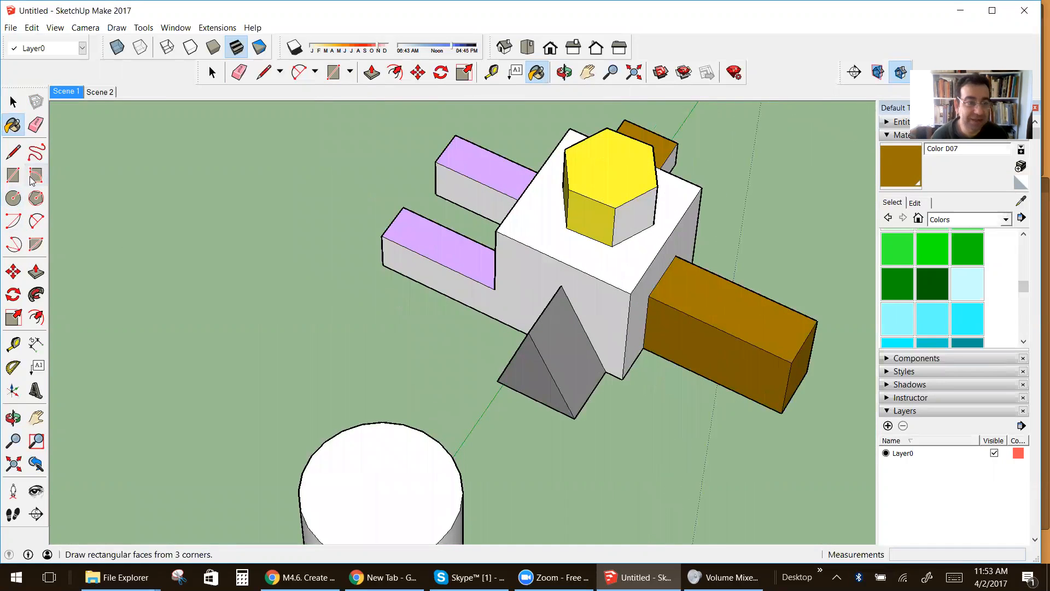
{"action": "left_click", "coordinate": [494, 289]}
{"action": "left_click", "coordinate": [494, 316]}
Sample Color J02 from the leg's top face and paint the leg's outer side face with it.
{"action": "left_click", "coordinate": [1020, 201]}
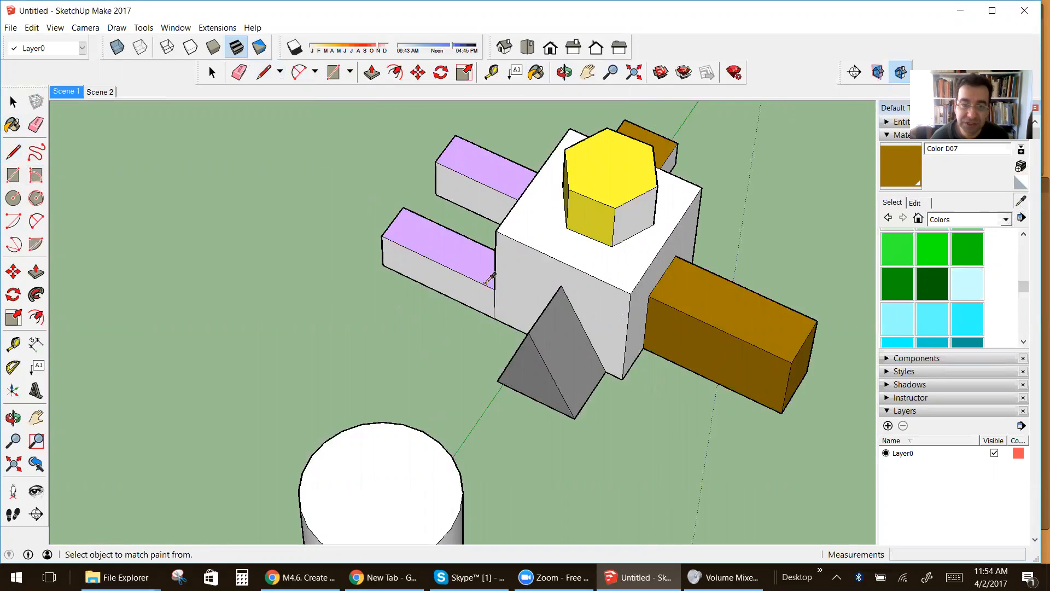
{"action": "left_click", "coordinate": [446, 250]}
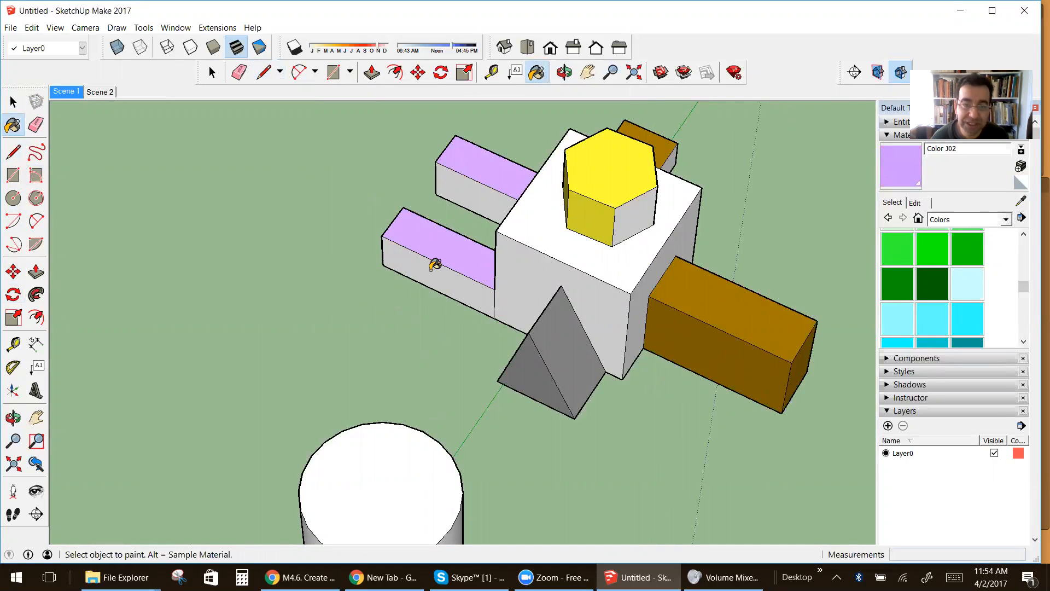
{"action": "left_click", "coordinate": [435, 266]}
{"action": "left_click", "coordinate": [15, 420]}
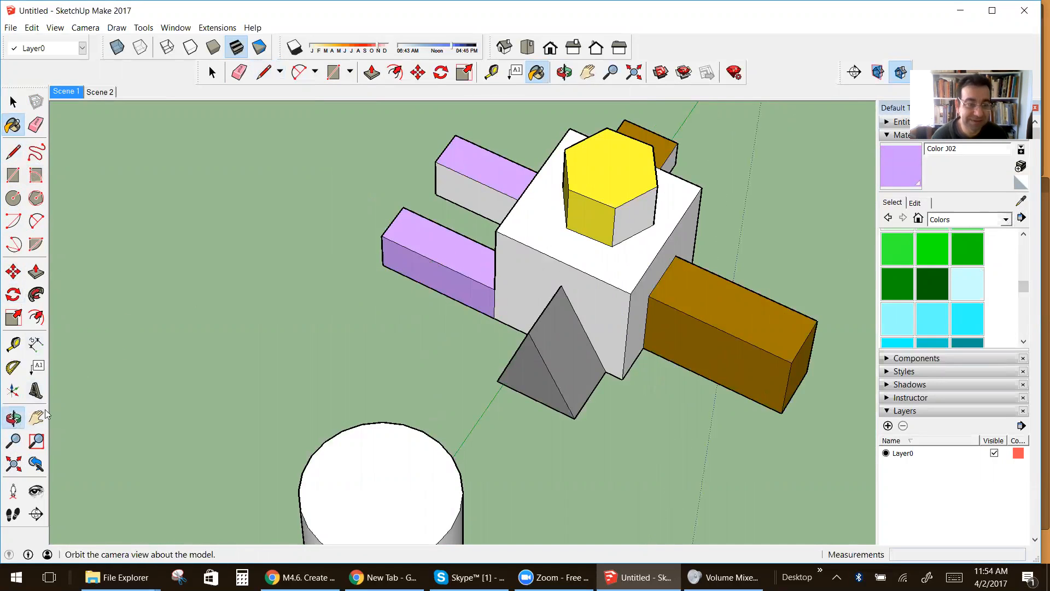
Paint the other leg's unpainted inner side face with Color J02.
{"action": "left_click_drag", "start_coordinate": [377, 333], "coordinate": [736, 319]}
{"action": "left_click", "coordinate": [912, 166]}
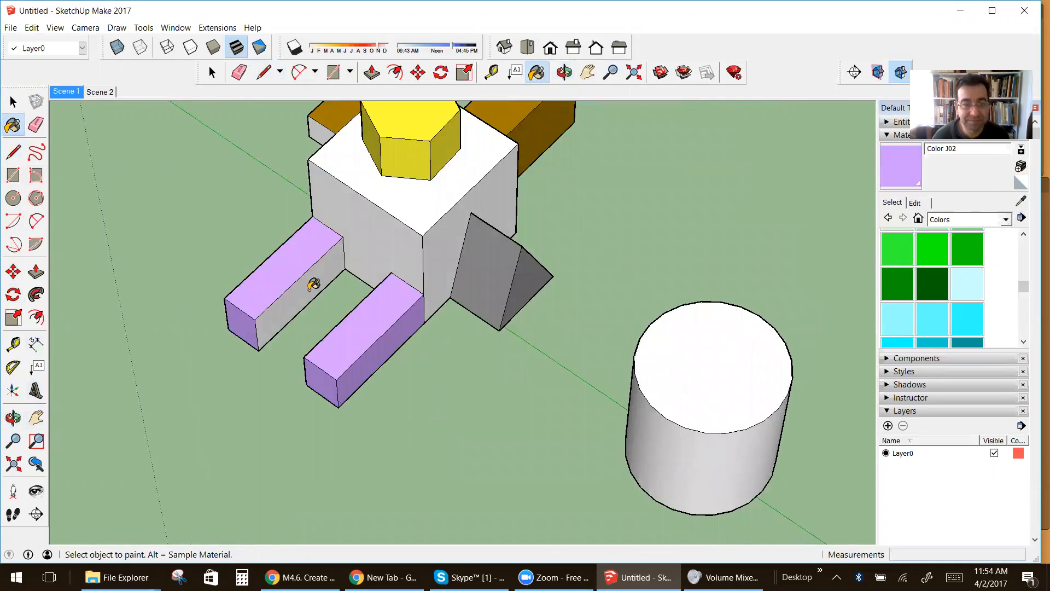
{"action": "scroll", "coordinate": [416, 334], "scroll_direction": "down", "scroll_amount": 2}
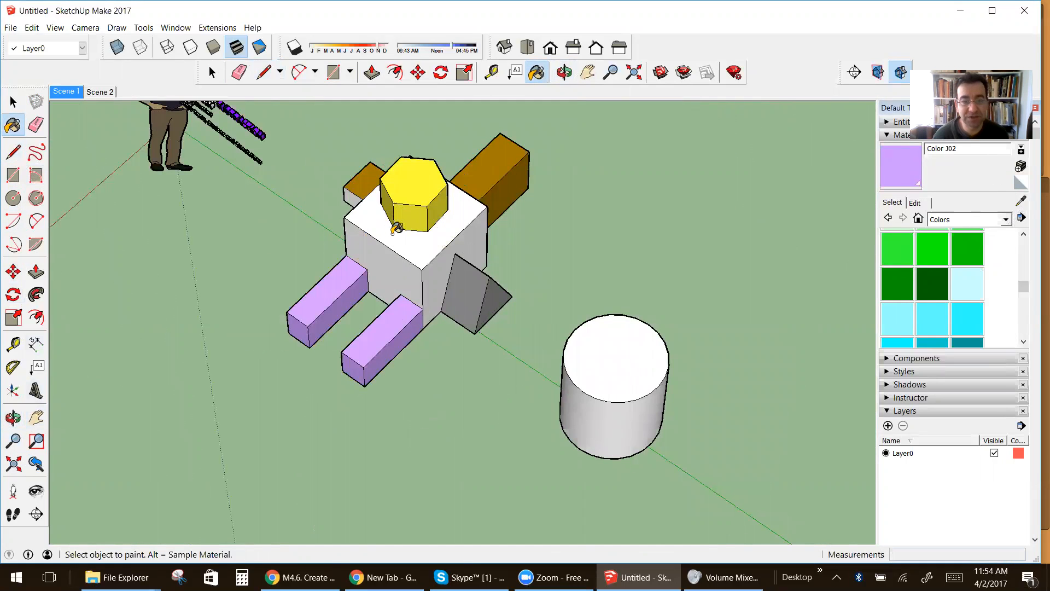
Examine the painted model and the plain cylinder beside it from several angles and distances.
{"action": "scroll", "coordinate": [434, 245], "scroll_direction": "down", "scroll_amount": 1}
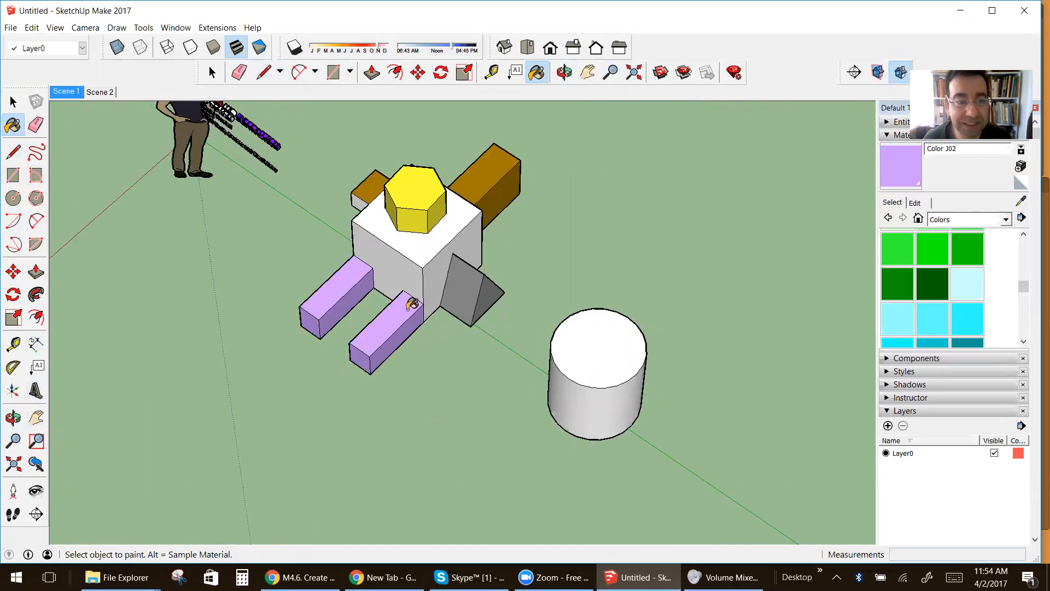
{"action": "scroll", "coordinate": [412, 305], "scroll_direction": "down", "scroll_amount": 2}
{"action": "scroll", "coordinate": [413, 303], "scroll_direction": "up", "scroll_amount": 3}
{"action": "left_click", "coordinate": [10, 422]}
{"action": "left_click_drag", "start_coordinate": [460, 396], "coordinate": [559, 348]}
{"action": "scroll", "coordinate": [431, 349], "scroll_direction": "down", "scroll_amount": 3}
{"action": "left_click_drag", "start_coordinate": [395, 368], "coordinate": [404, 312]}
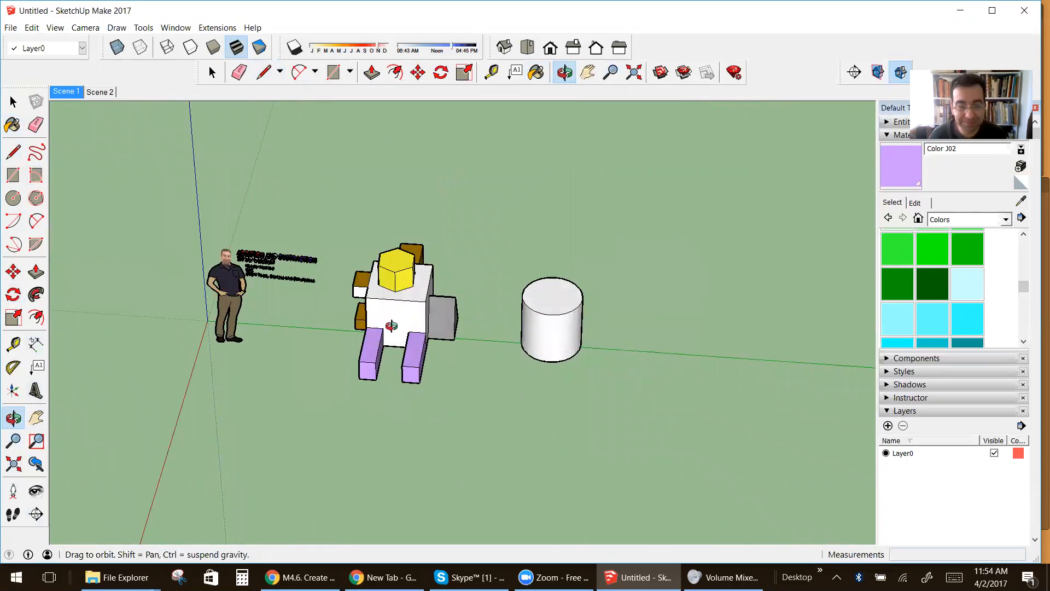
{"action": "scroll", "coordinate": [565, 346], "scroll_direction": "up", "scroll_amount": 5}
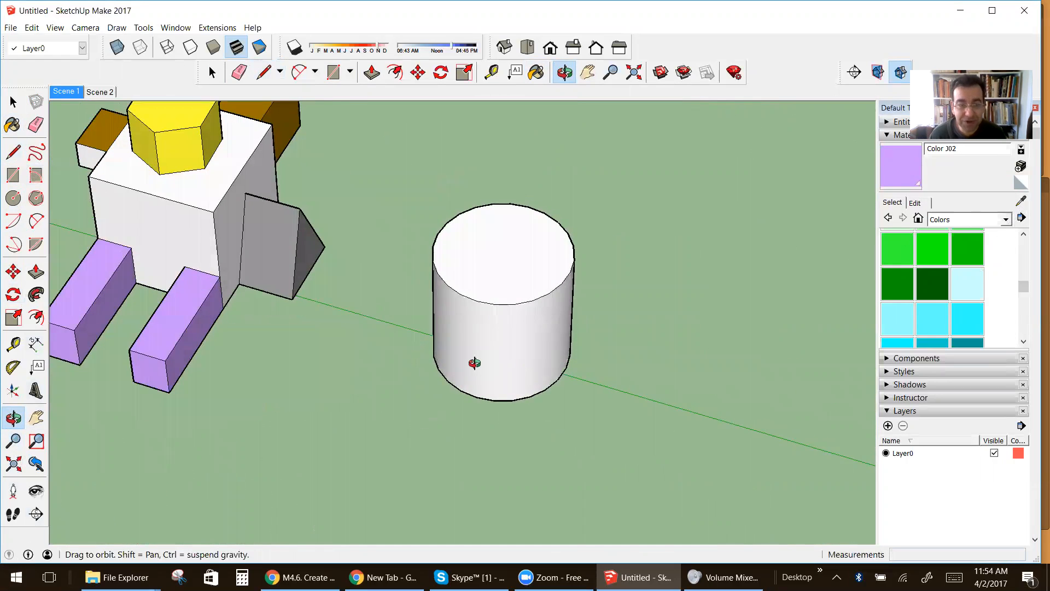
{"action": "scroll", "coordinate": [474, 363], "scroll_direction": "down", "scroll_amount": 5}
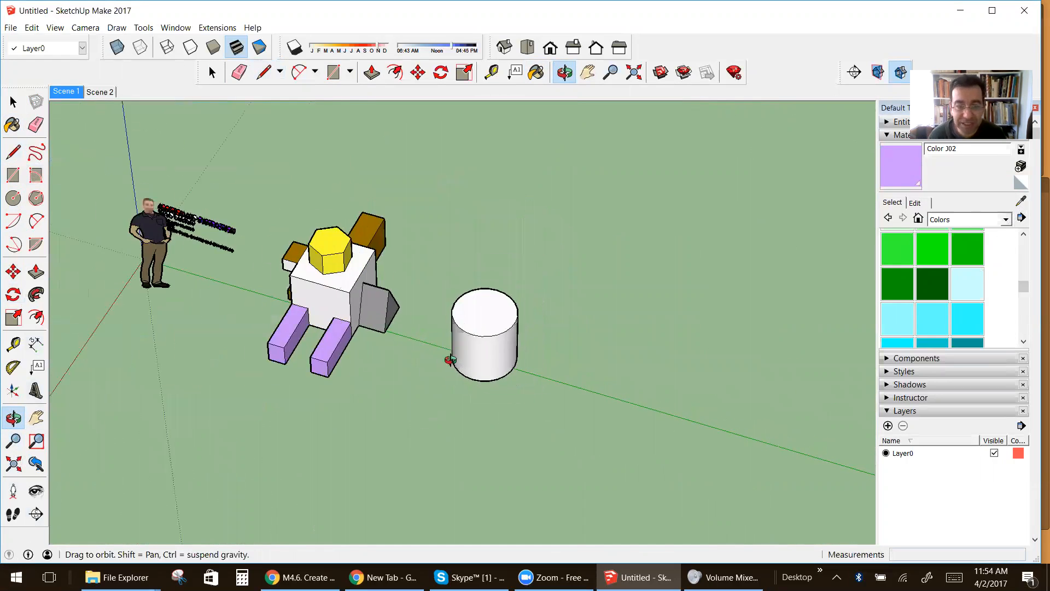
Draw a 3' by 3' square on the ground beyond the cylinder and pull it up into a 4' tall block.
{"action": "left_click", "coordinate": [13, 175]}
{"action": "left_click", "coordinate": [607, 389]}
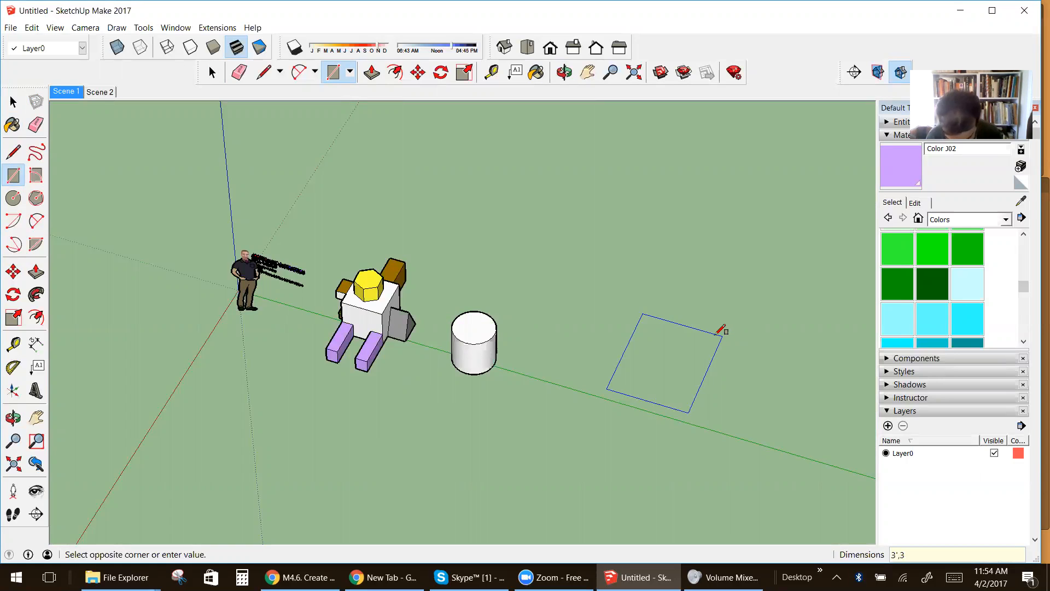
{"action": "left_click", "coordinate": [722, 330]}
{"action": "scroll", "coordinate": [678, 361], "scroll_direction": "up", "scroll_amount": 2}
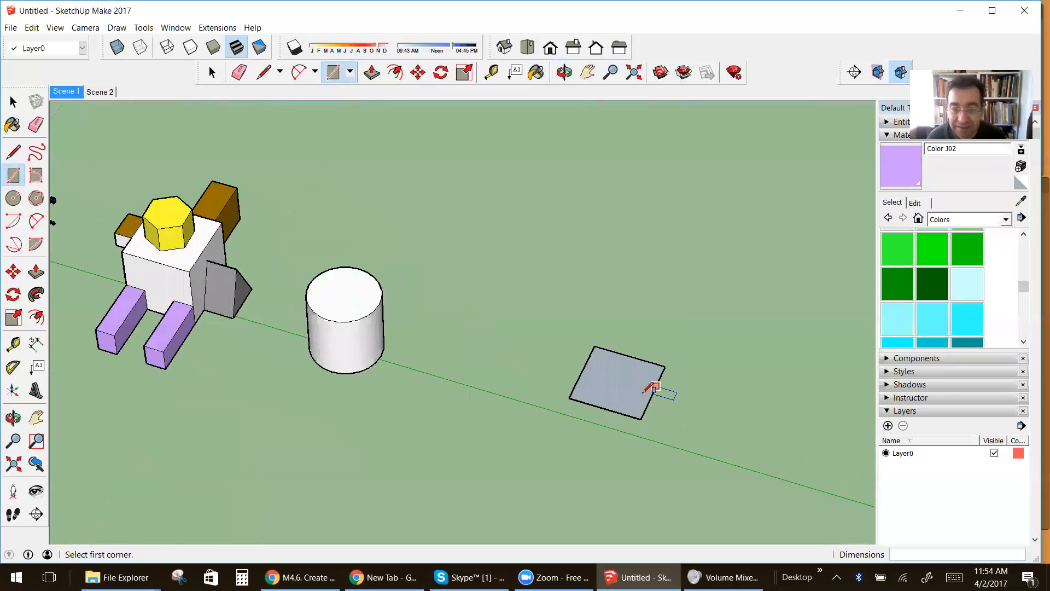
{"action": "left_click", "coordinate": [39, 273]}
{"action": "left_click_drag", "start_coordinate": [589, 373], "coordinate": [585, 298]}
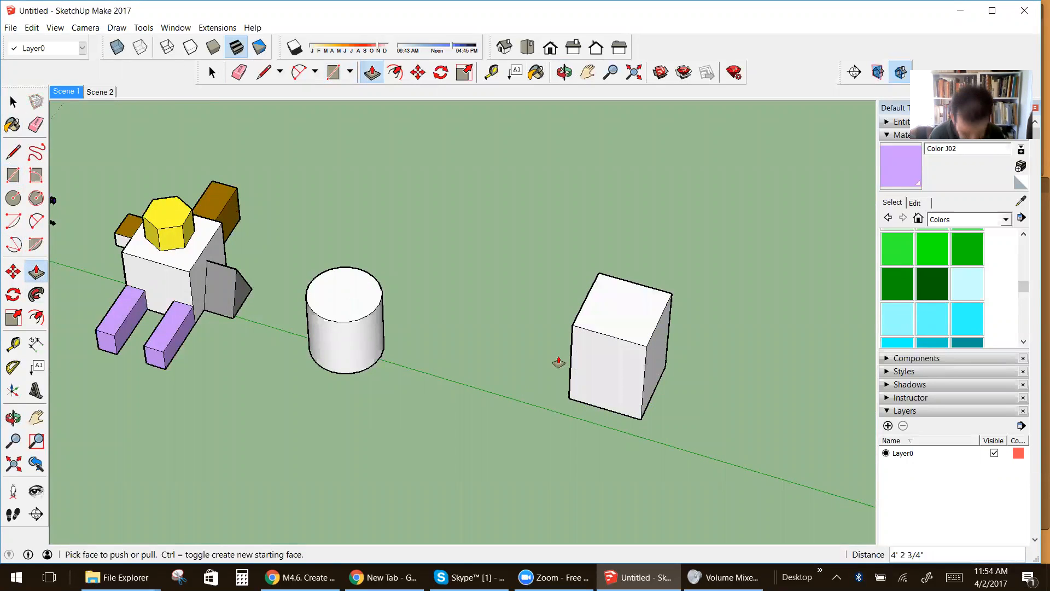
{"action": "left_click", "coordinate": [570, 357]}
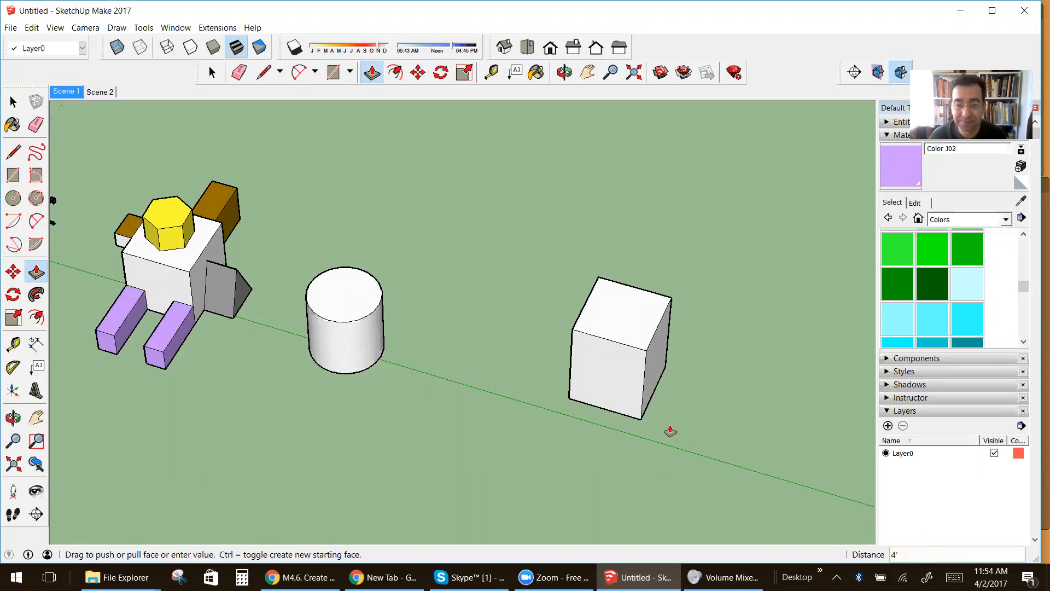
Dimension the new block's height, front base edge and side base edge, and erase the three dimensions.
{"action": "scroll", "coordinate": [670, 432], "scroll_direction": "up", "scroll_amount": 3}
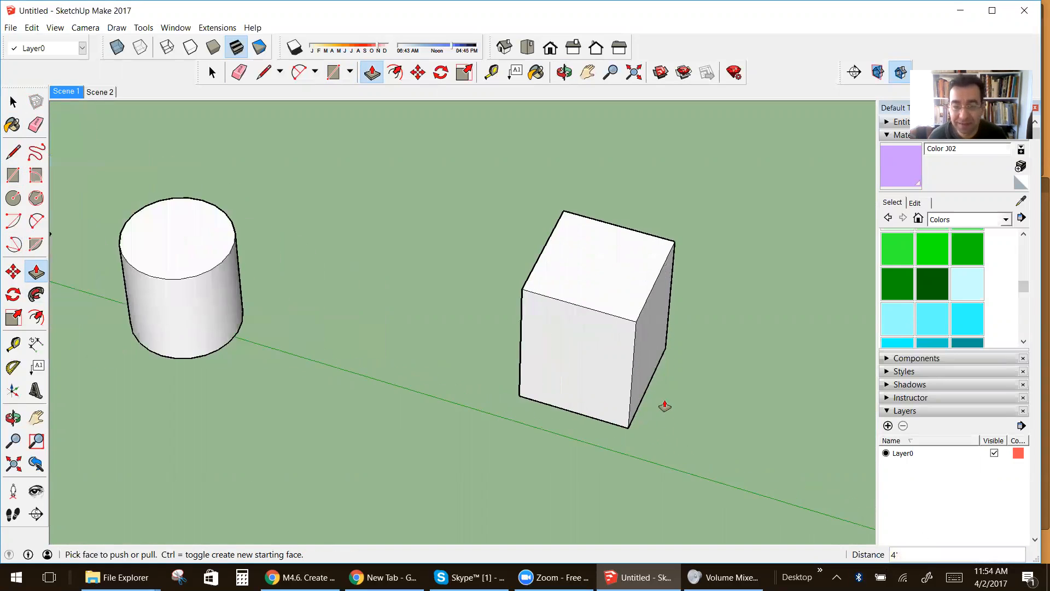
{"action": "left_click", "coordinate": [40, 346]}
{"action": "left_click", "coordinate": [489, 295]}
{"action": "left_click", "coordinate": [443, 299]}
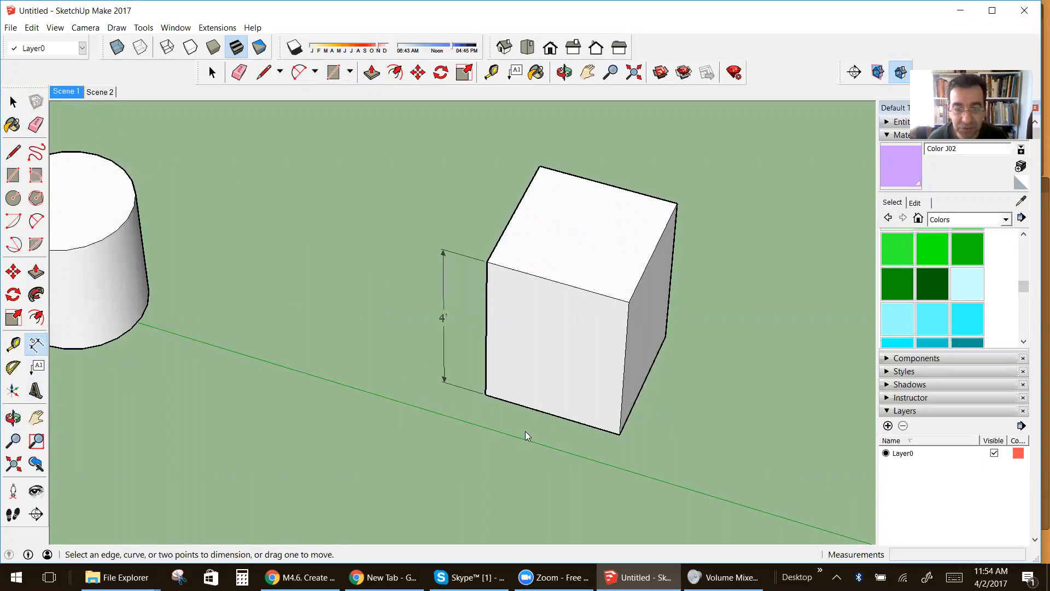
{"action": "left_click", "coordinate": [527, 411]}
{"action": "left_click", "coordinate": [490, 426]}
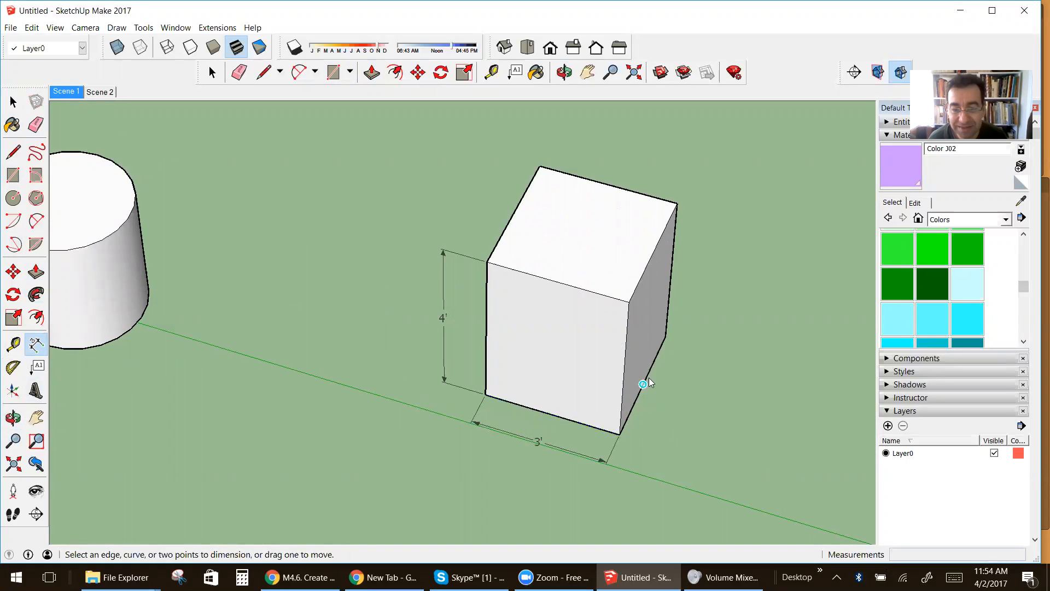
{"action": "left_click", "coordinate": [658, 363]}
{"action": "left_click", "coordinate": [690, 375]}
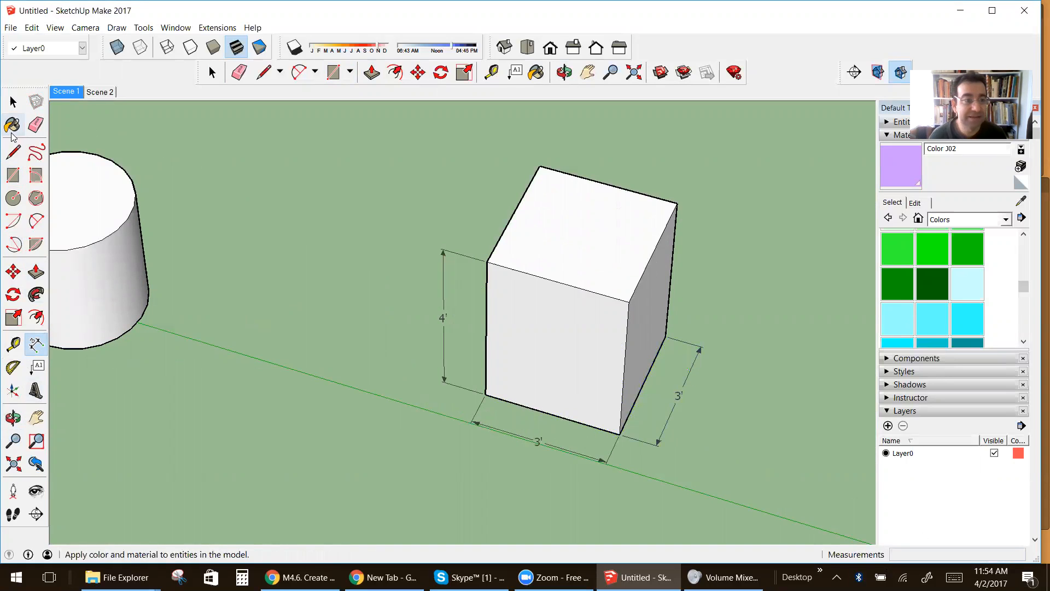
{"action": "left_click", "coordinate": [35, 124]}
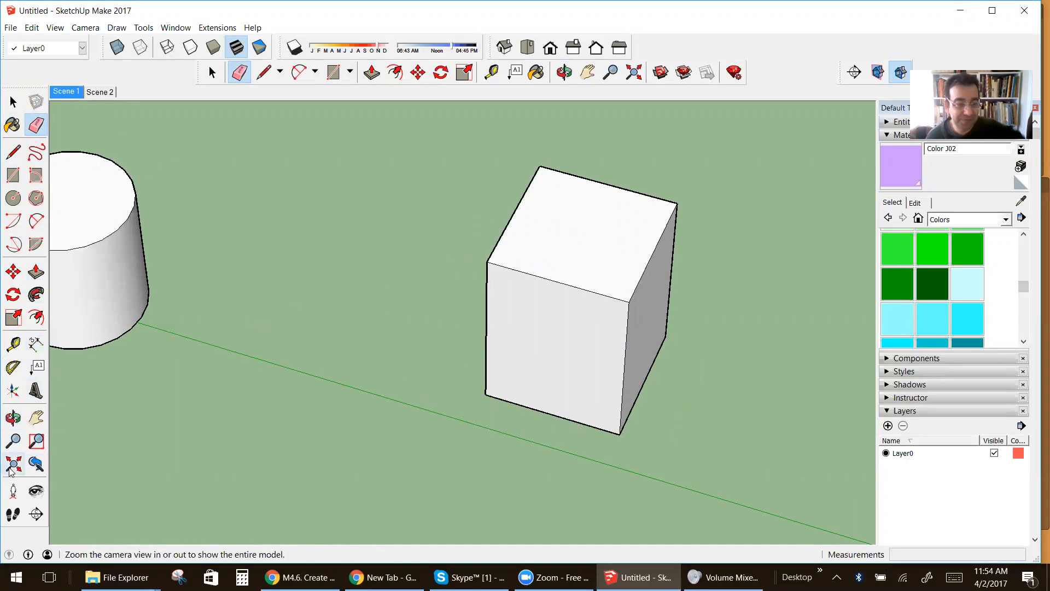
Draw a diagonal line across an upper corner of the block's white side face and push the resulting triangle back 3' to cut it off.
{"action": "left_click", "coordinate": [13, 417]}
{"action": "left_click_drag", "start_coordinate": [683, 339], "coordinate": [521, 173]}
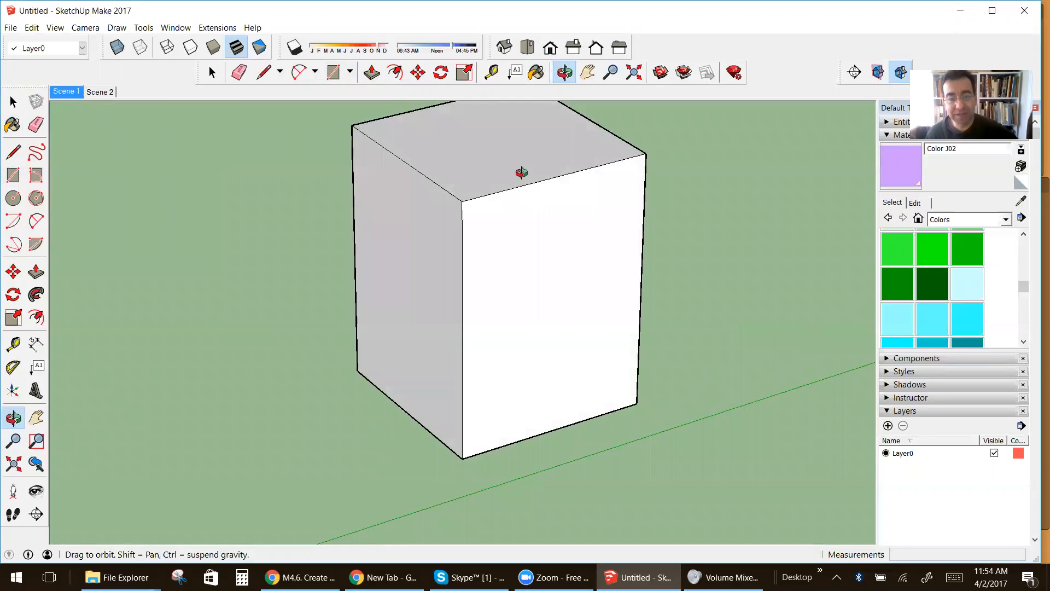
{"action": "scroll", "coordinate": [484, 263], "scroll_direction": "down", "scroll_amount": 3}
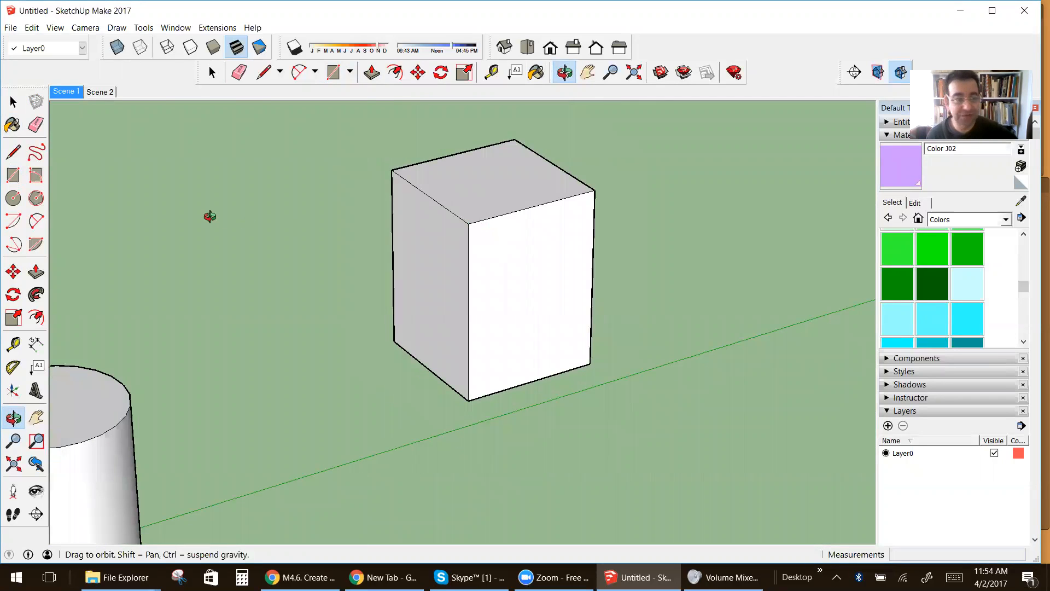
{"action": "left_click", "coordinate": [14, 151]}
{"action": "left_click", "coordinate": [533, 206]}
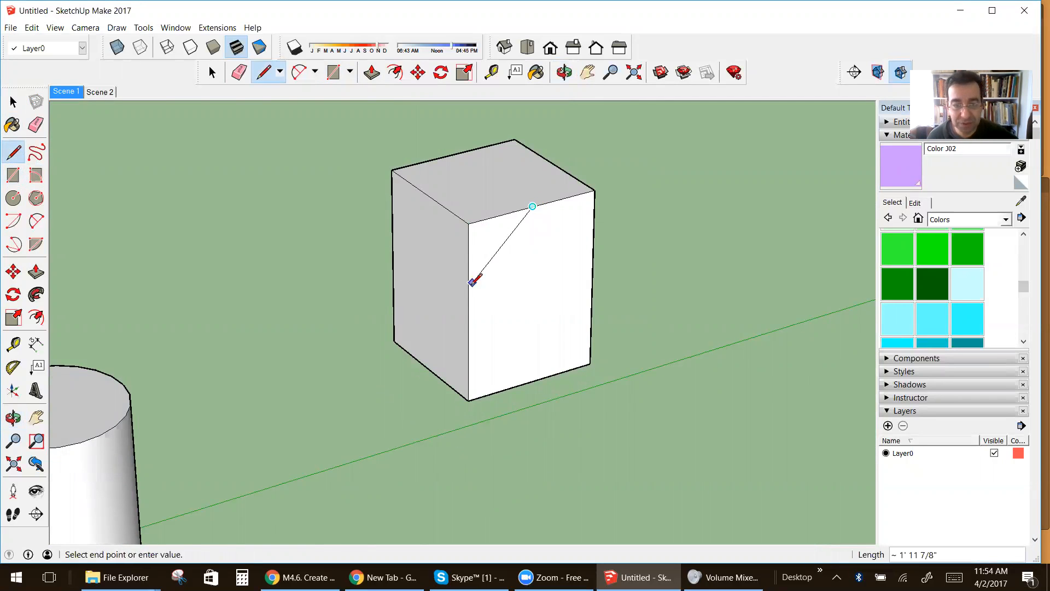
{"action": "left_click", "coordinate": [35, 272]}
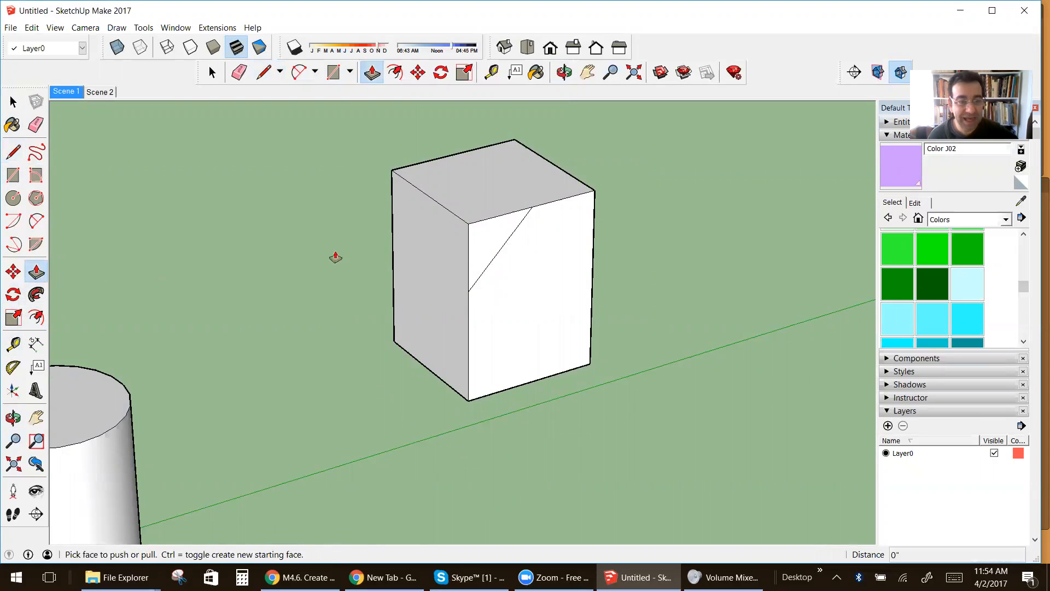
{"action": "left_click_drag", "start_coordinate": [492, 241], "coordinate": [303, 225]}
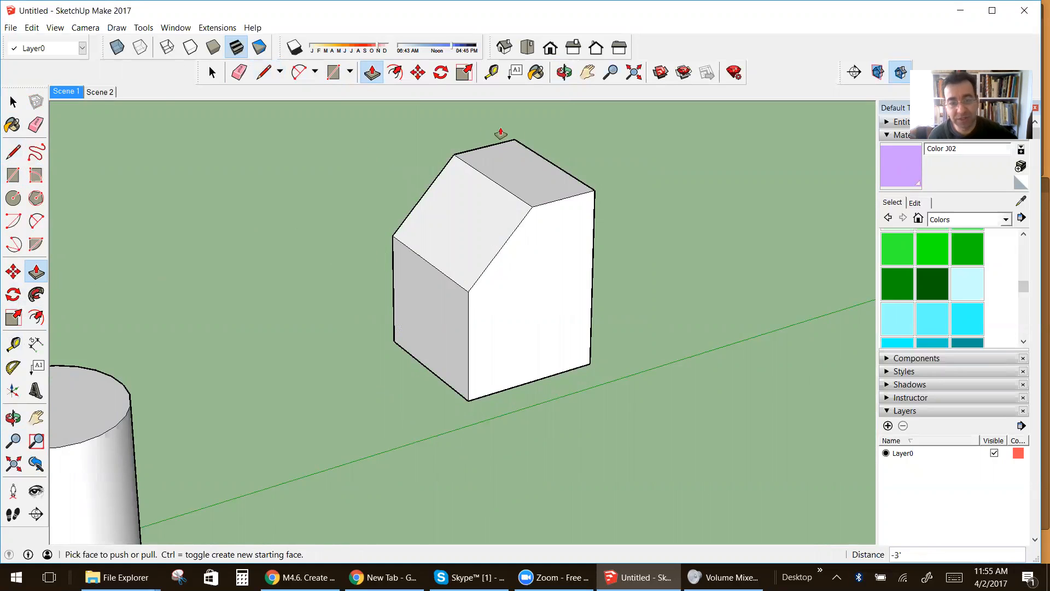
Draw a circle with a radius of about 4 7/16" on the upper part of the block's five-sided face.
{"action": "left_click", "coordinate": [13, 417]}
{"action": "left_click_drag", "start_coordinate": [302, 263], "coordinate": [440, 312]}
{"action": "scroll", "coordinate": [553, 298], "scroll_direction": "up", "scroll_amount": 3}
{"action": "scroll", "coordinate": [501, 230], "scroll_direction": "down", "scroll_amount": 1}
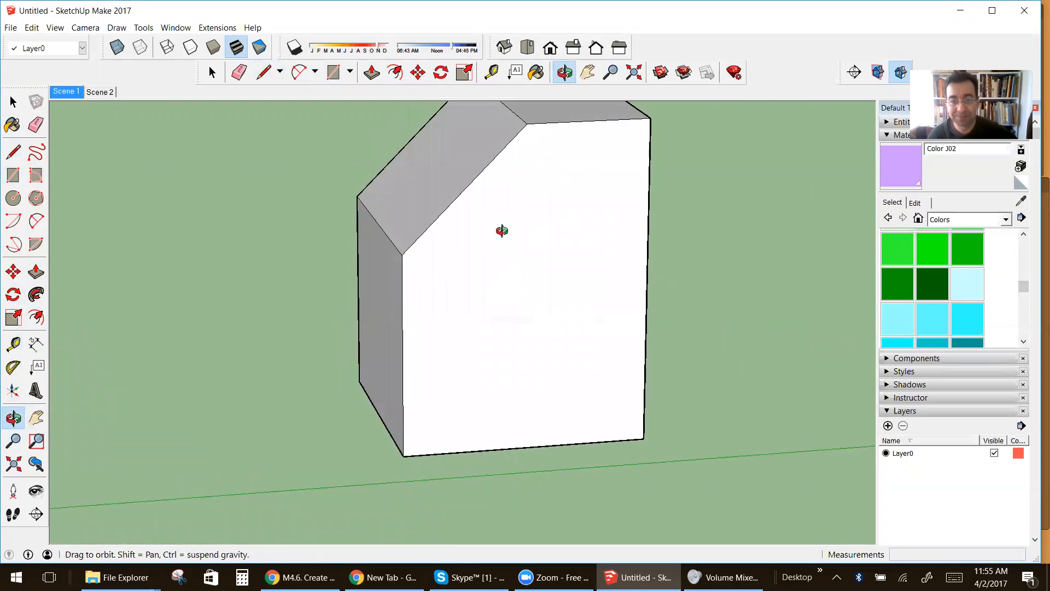
{"action": "left_click", "coordinate": [36, 198]}
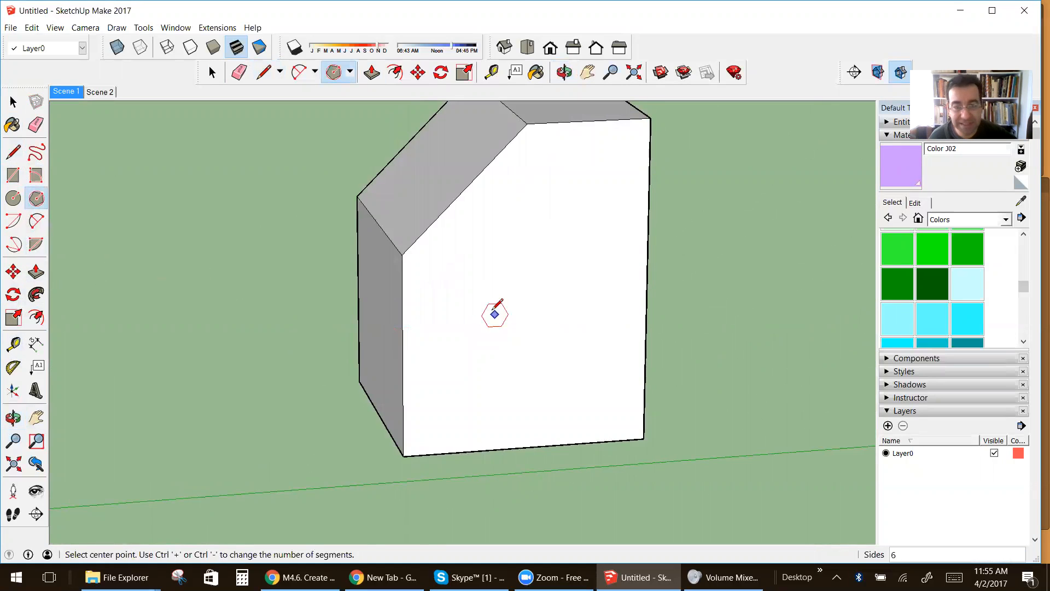
{"action": "key", "text": "c"}
{"action": "left_click", "coordinate": [536, 224]}
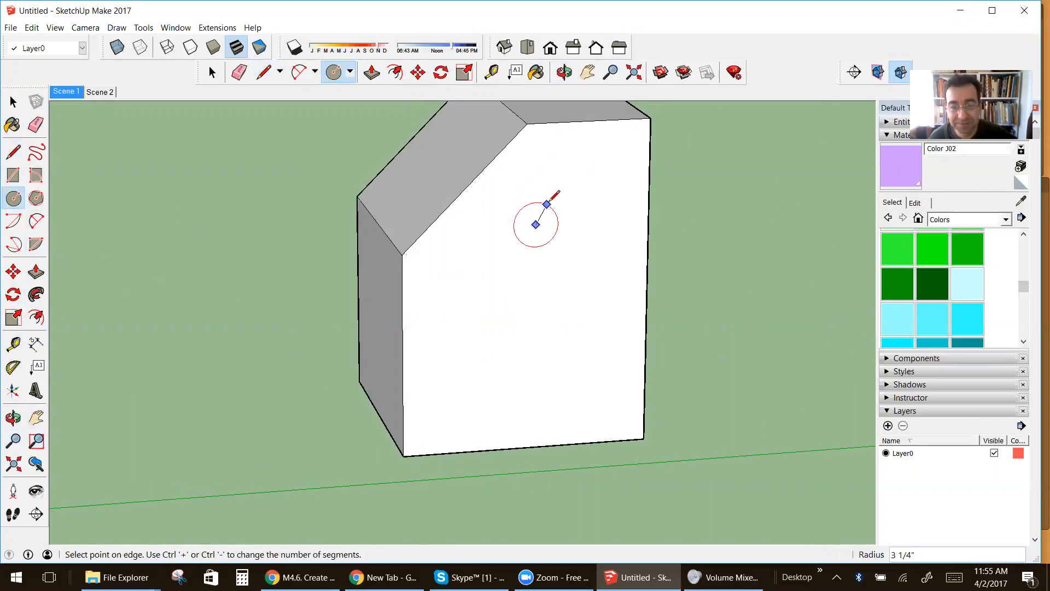
{"action": "left_click", "coordinate": [553, 197]}
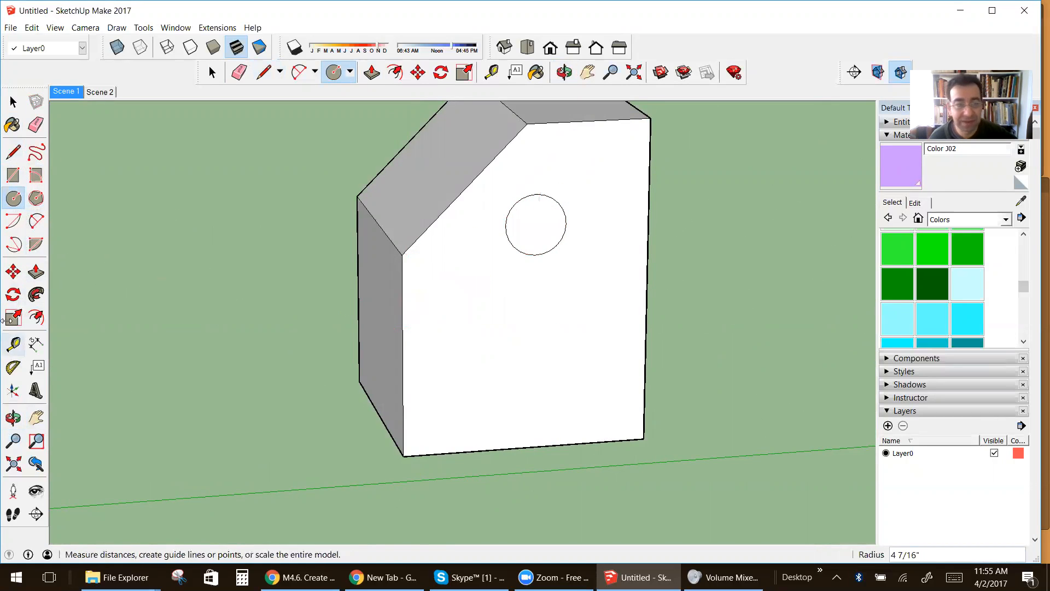
Outline a rectangle with lines at the lower corner of the five-sided face, on the side below the slope.
{"action": "left_click", "coordinate": [13, 175]}
{"action": "left_click", "coordinate": [14, 153]}
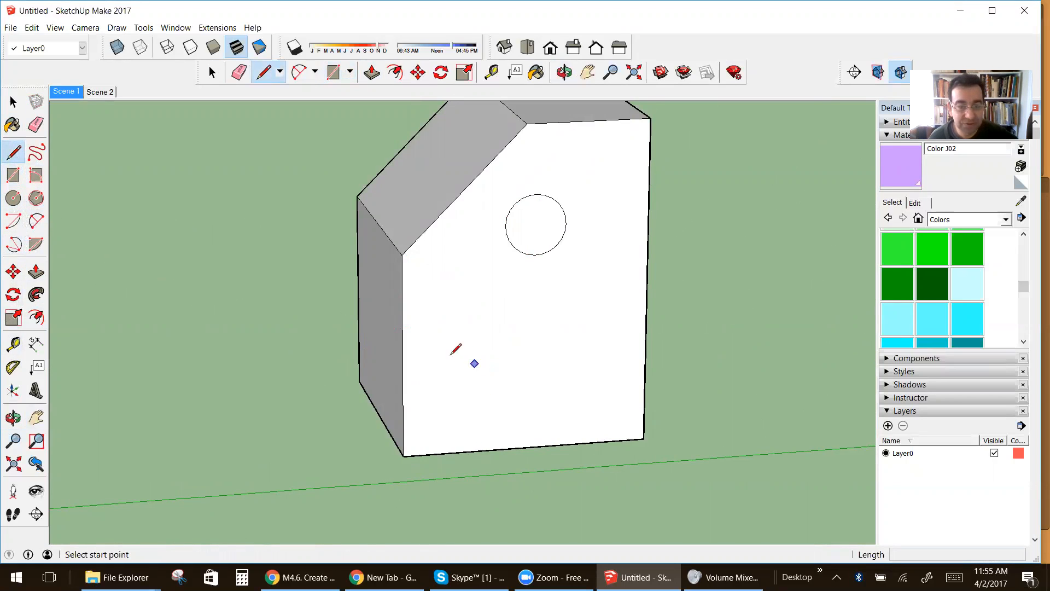
{"action": "left_click", "coordinate": [398, 336]}
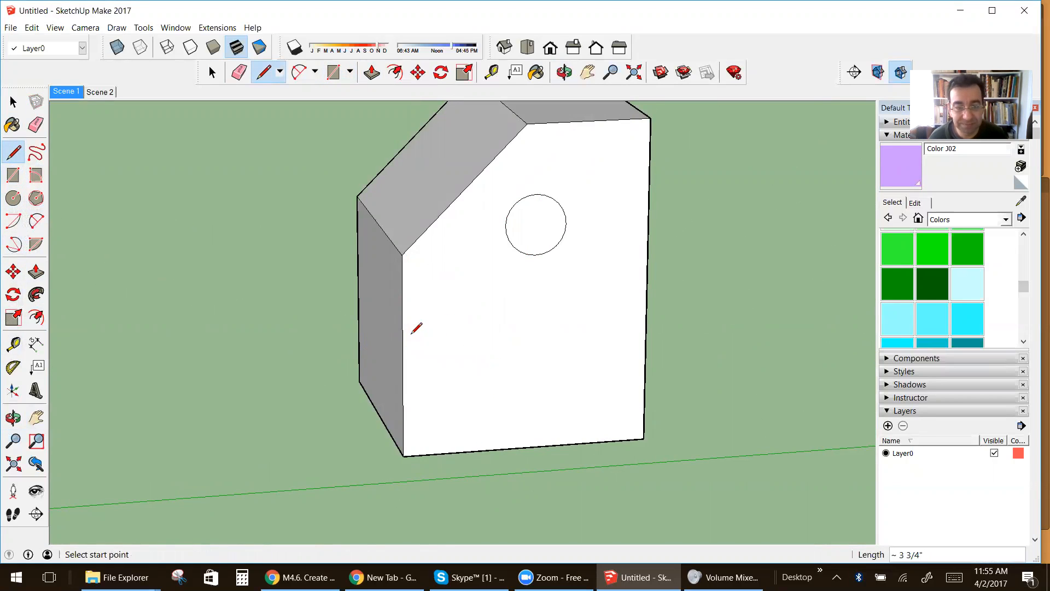
{"action": "scroll", "coordinate": [415, 341], "scroll_direction": "up", "scroll_amount": 3}
{"action": "left_click", "coordinate": [508, 522]}
{"action": "left_click", "coordinate": [509, 310]}
{"action": "left_click", "coordinate": [406, 316]}
Push the corner rectangle partway into the block and push the circle through the full depth to cut a round hole.
{"action": "scroll", "coordinate": [458, 340], "scroll_direction": "down", "scroll_amount": 2}
{"action": "key", "text": "p"}
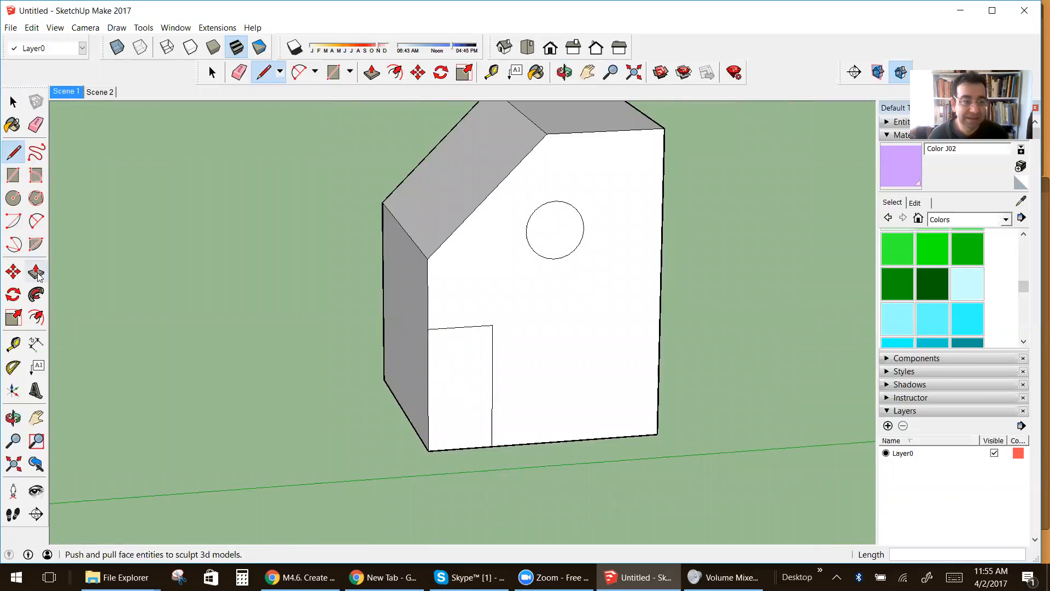
{"action": "left_click", "coordinate": [441, 405]}
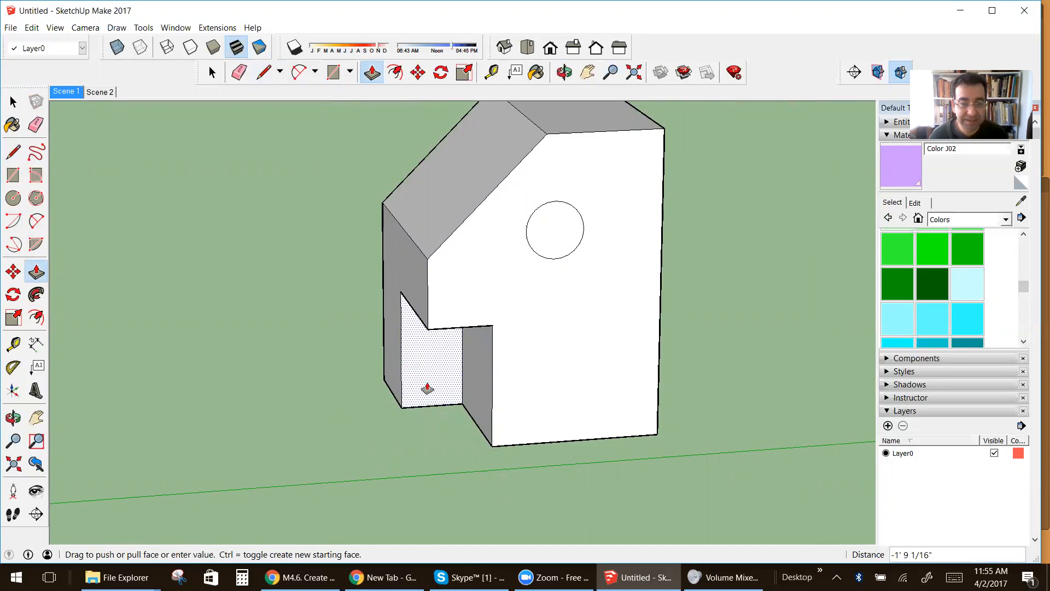
{"action": "left_click", "coordinate": [422, 391]}
{"action": "left_click", "coordinate": [560, 243]}
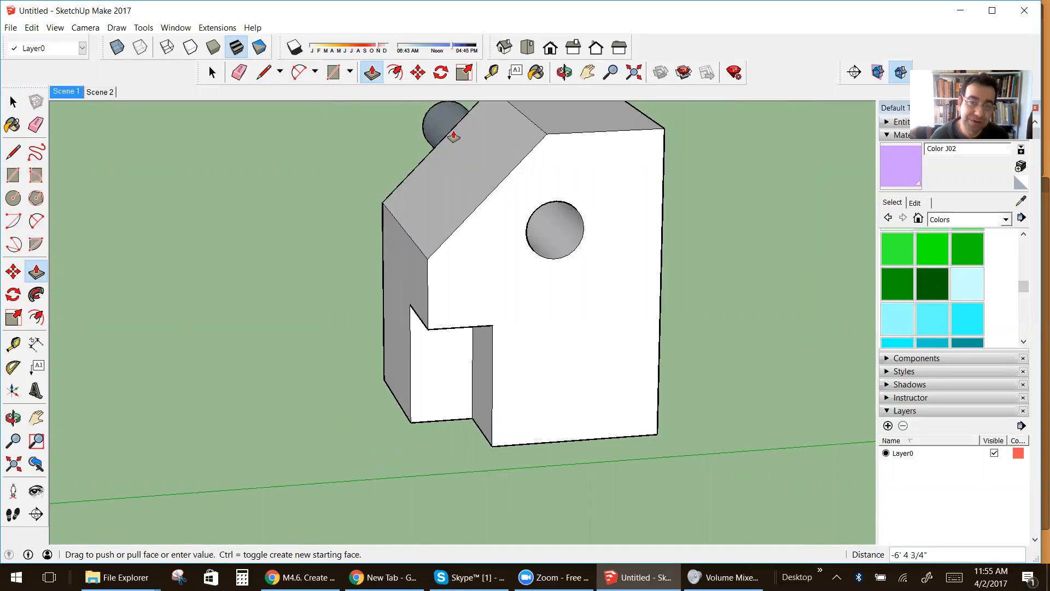
{"action": "key", "text": "Escape"}
Outline a matching rectangle at the lower corner of the opposite five-sided face and push it partway into the block.
{"action": "left_click", "coordinate": [13, 417]}
{"action": "left_click_drag", "start_coordinate": [166, 392], "coordinate": [383, 396]}
{"action": "left_click", "coordinate": [13, 151]}
{"action": "left_click", "coordinate": [356, 345]}
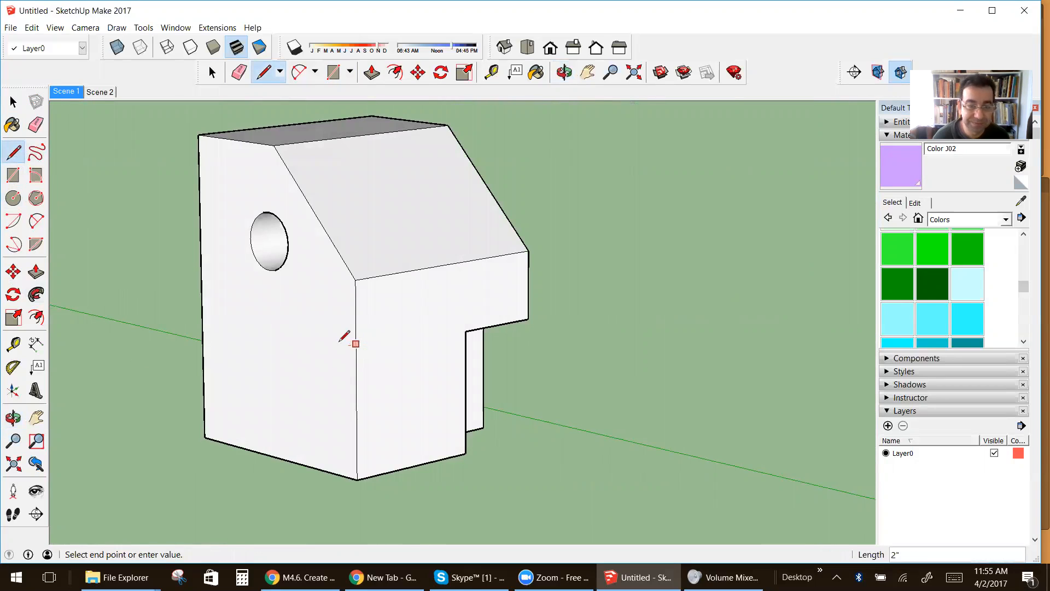
{"action": "left_click", "coordinate": [304, 464]}
{"action": "left_click", "coordinate": [35, 271]}
{"action": "left_click_drag", "start_coordinate": [343, 432], "coordinate": [406, 413]}
Draw a narrow rectangle of about 1' 11 7/16" by 2 13/16" across the upper part of the block's sloping face.
{"action": "left_click", "coordinate": [13, 418]}
{"action": "left_click_drag", "start_coordinate": [374, 318], "coordinate": [247, 335]}
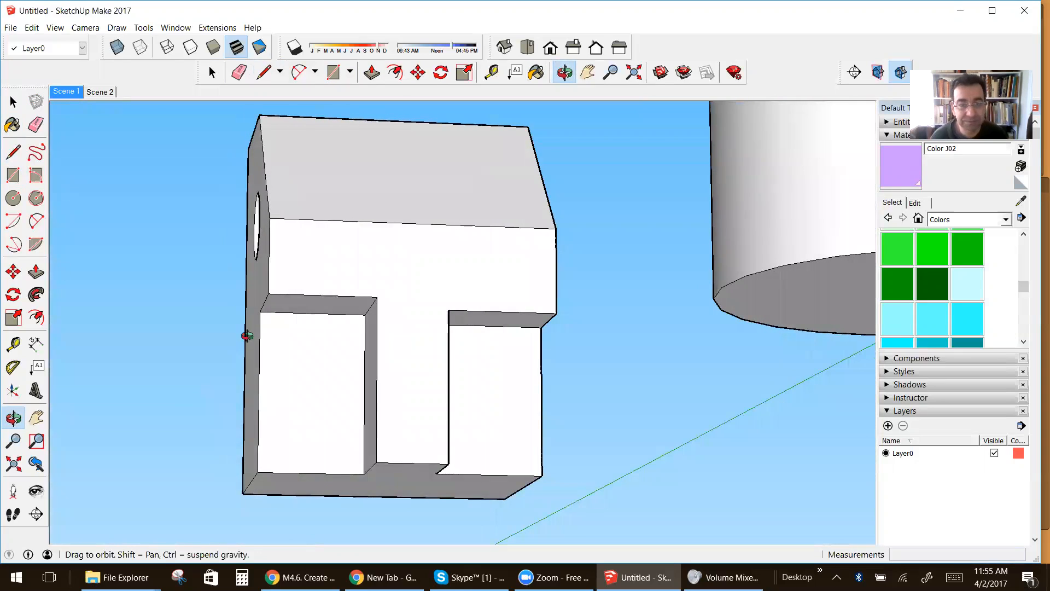
{"action": "left_click", "coordinate": [36, 271]}
{"action": "mouse_move", "coordinate": [464, 319]}
{"action": "left_mouse_down"}
{"action": "mouse_move", "coordinate": [355, 303]}
{"action": "mouse_move", "coordinate": [367, 364]}
{"action": "mouse_move", "coordinate": [501, 199]}
{"action": "mouse_move", "coordinate": [471, 195]}
{"action": "mouse_move", "coordinate": [429, 159]}
{"action": "mouse_move", "coordinate": [431, 171]}
{"action": "mouse_move", "coordinate": [405, 188]}
{"action": "mouse_move", "coordinate": [413, 208]}
{"action": "left_mouse_up"}
{"action": "left_click", "coordinate": [13, 418]}
{"action": "left_click", "coordinate": [12, 159]}
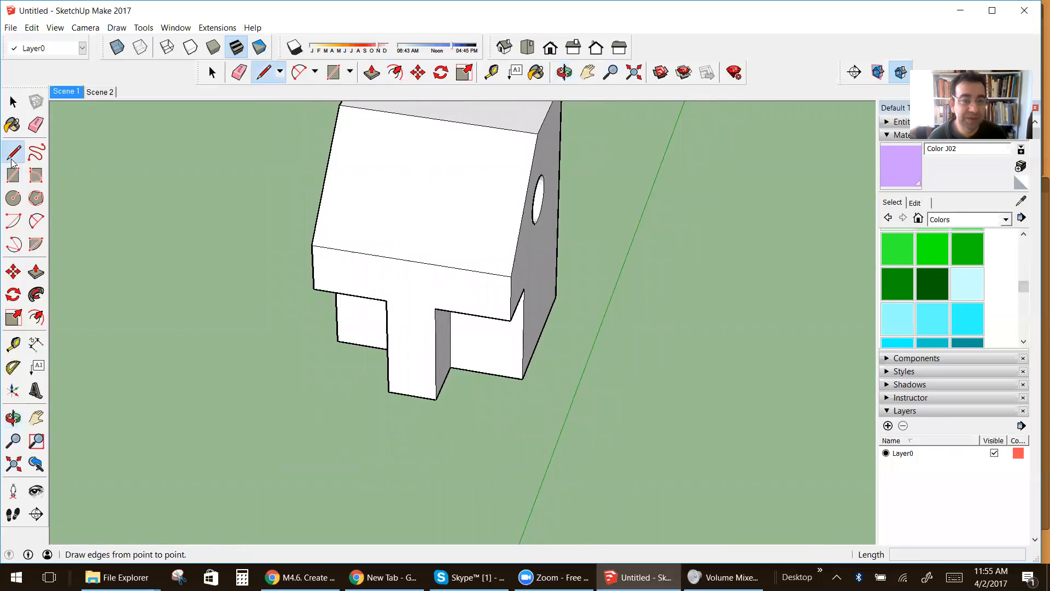
{"action": "left_click", "coordinate": [13, 174]}
{"action": "left_click", "coordinate": [367, 155]}
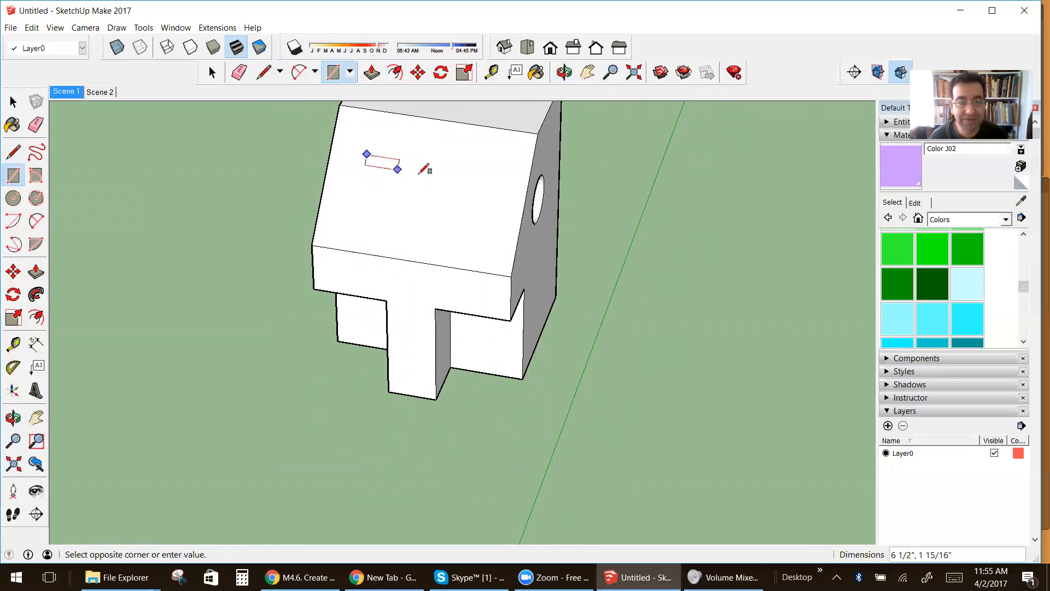
{"action": "left_click", "coordinate": [491, 187]}
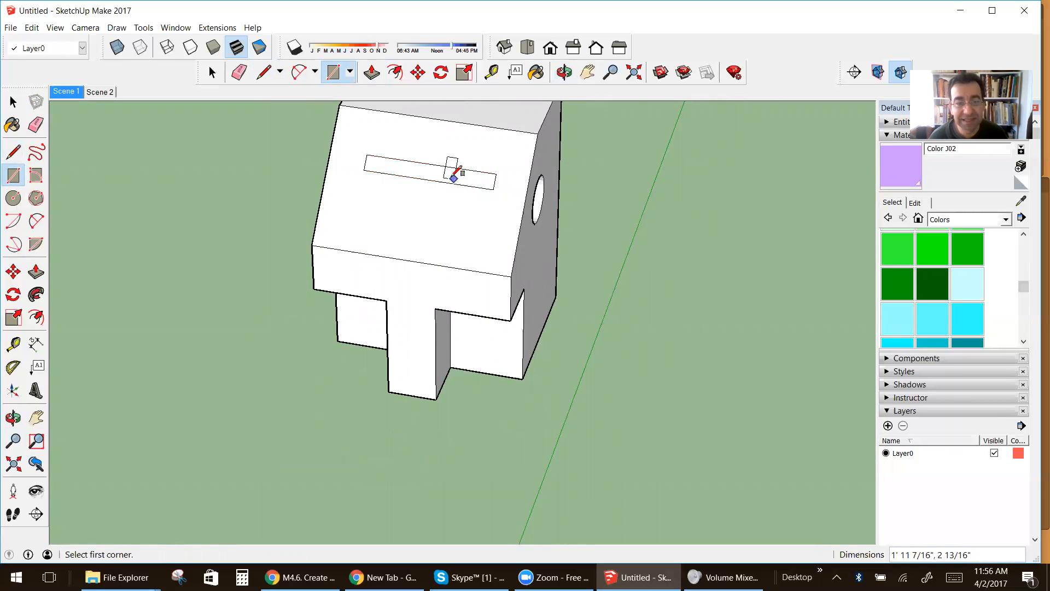
Pull the narrow rectangle on the sloping face outward about 4 1/4" to form a raised bar.
{"action": "scroll", "coordinate": [449, 170], "scroll_direction": "up", "scroll_amount": 3}
{"action": "left_click", "coordinate": [36, 272]}
{"action": "left_click", "coordinate": [382, 175]}
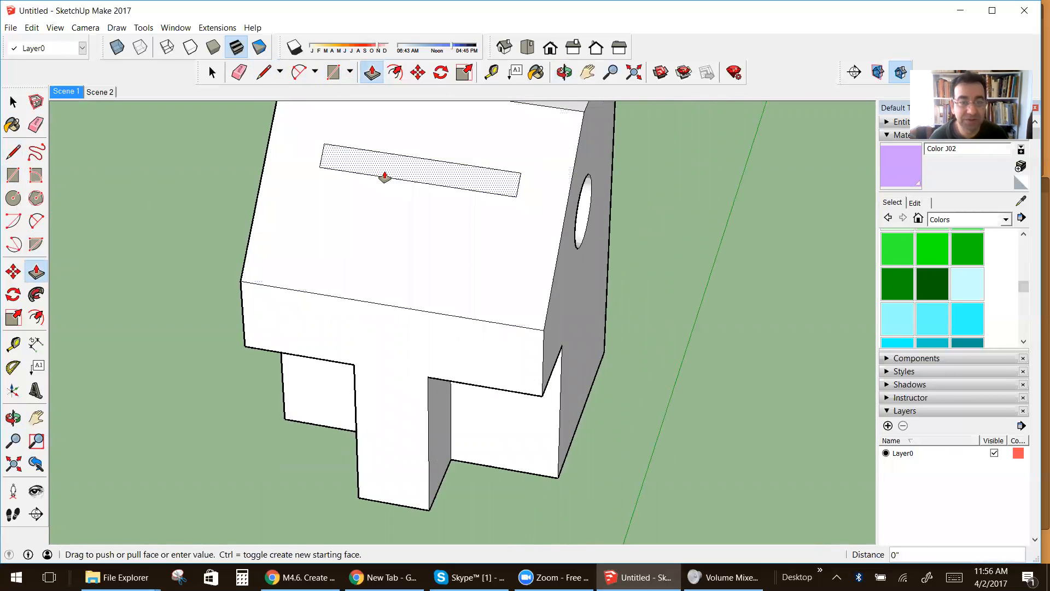
{"action": "left_click", "coordinate": [370, 171]}
Draw two circles side by side on the sloping face beside the raised bar, with radii of about 2 1/2" and 2 1/16".
{"action": "scroll", "coordinate": [445, 217], "scroll_direction": "up", "scroll_amount": 1}
{"action": "scroll", "coordinate": [445, 217], "scroll_direction": "up", "scroll_amount": 2}
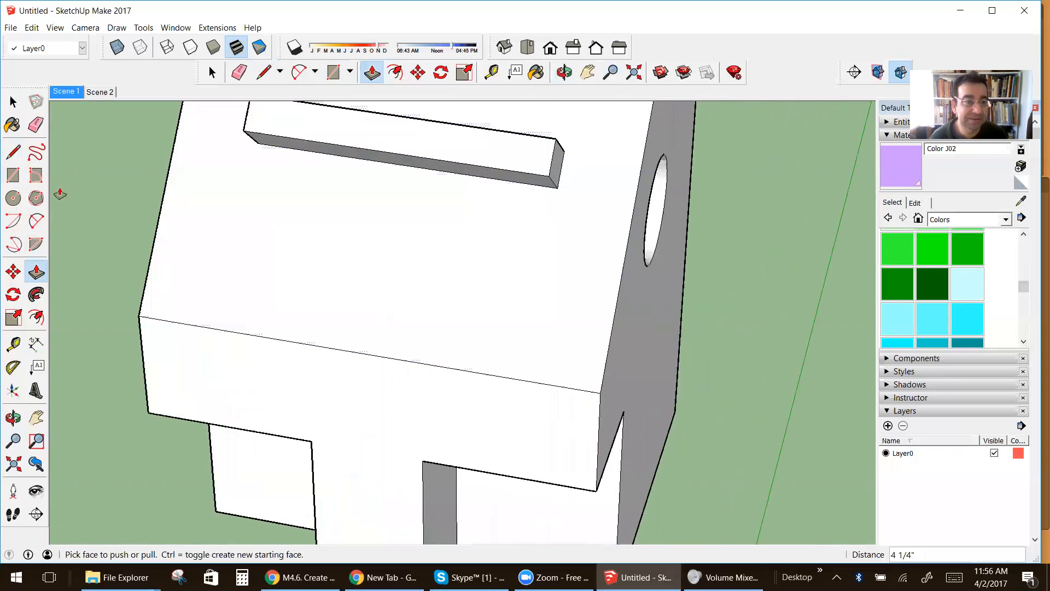
{"action": "left_click", "coordinate": [13, 198]}
{"action": "left_click", "coordinate": [481, 272]}
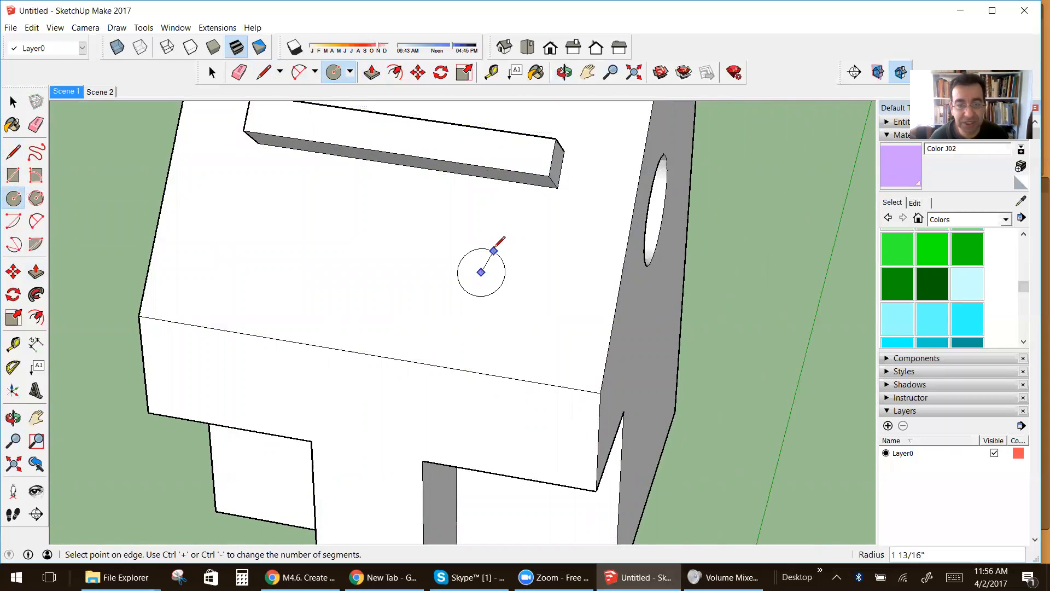
{"action": "left_click", "coordinate": [496, 241]}
{"action": "left_click", "coordinate": [276, 241]}
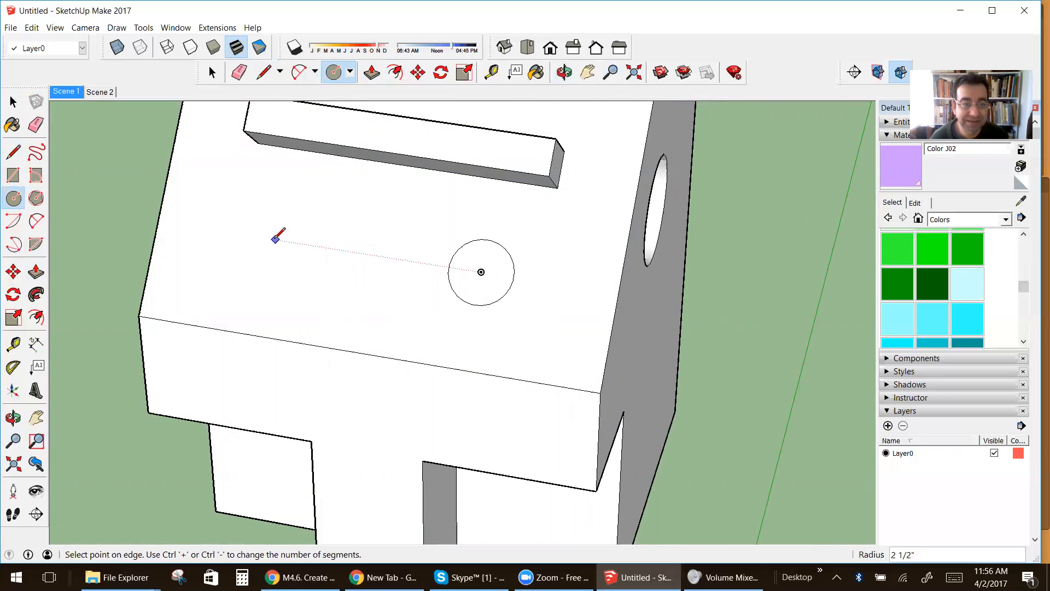
{"action": "left_click", "coordinate": [290, 218]}
Push both circles into the sloping face to make two round recesses, the larger one about 6 1/16" deep.
{"action": "key", "text": "p"}
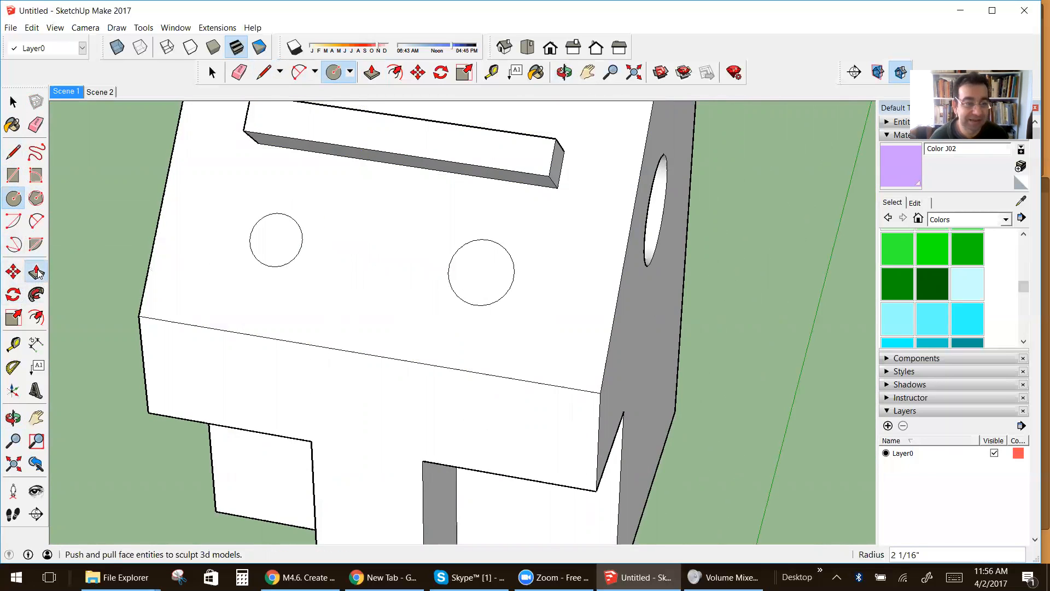
{"action": "left_click", "coordinate": [272, 244]}
{"action": "left_click", "coordinate": [281, 249]}
{"action": "left_click", "coordinate": [457, 282]}
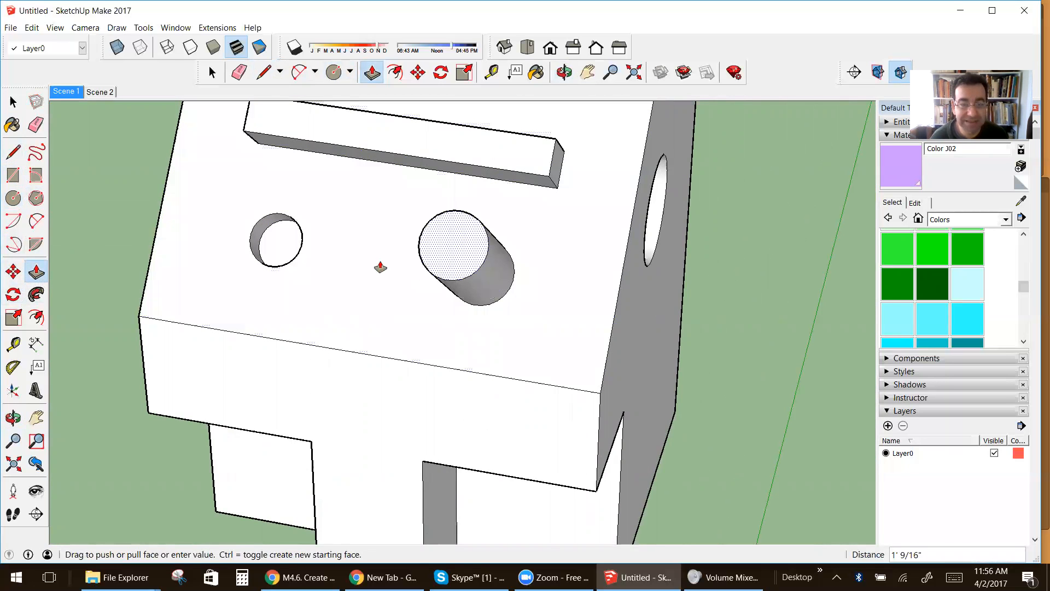
{"action": "left_click", "coordinate": [483, 283]}
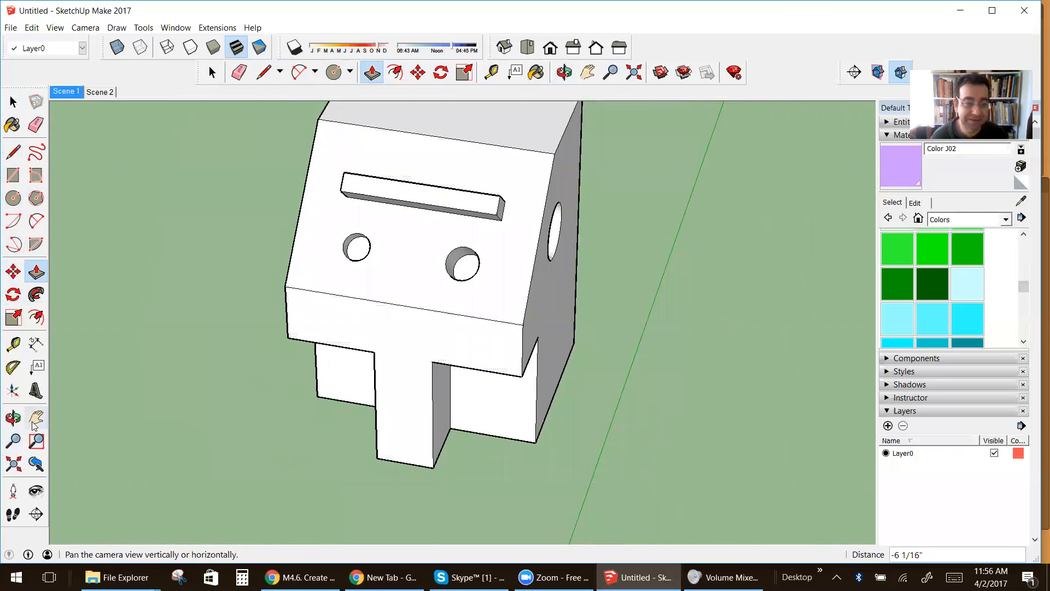
Pull the first notch's recessed face outward about 2 1/8" to align it with the opposite notch's recessed face.
{"action": "left_click", "coordinate": [14, 417]}
{"action": "left_click_drag", "start_coordinate": [383, 342], "coordinate": [300, 306]}
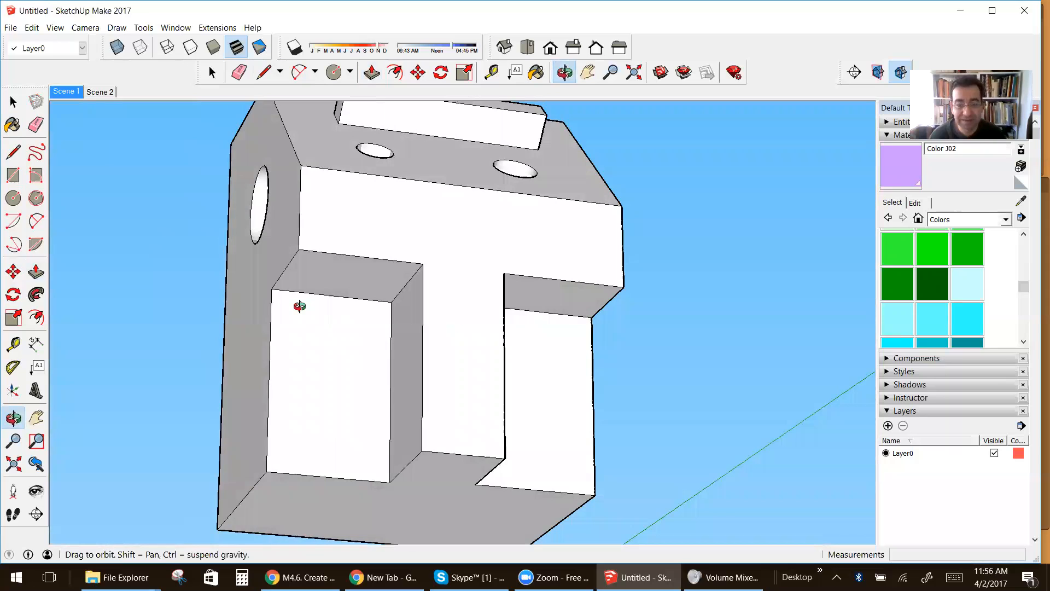
{"action": "left_click", "coordinate": [13, 152]}
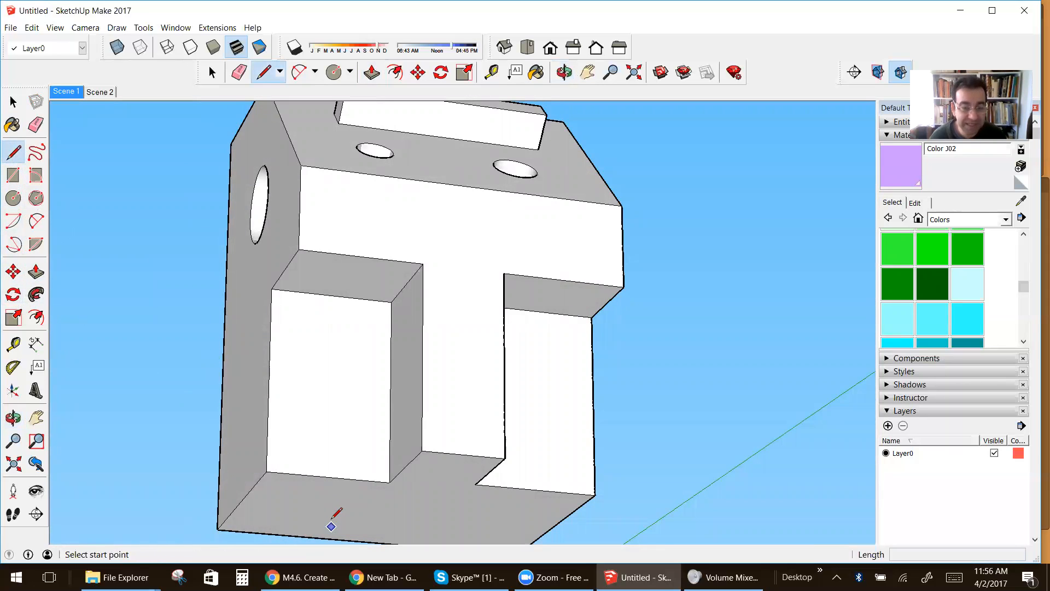
{"action": "left_click", "coordinate": [390, 481]}
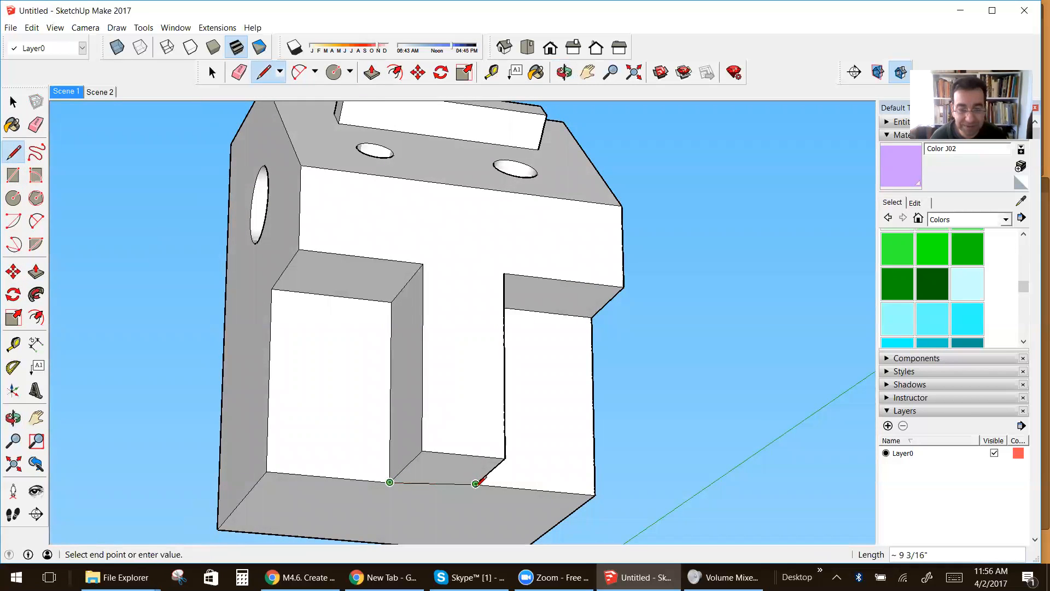
{"action": "left_click", "coordinate": [35, 272]}
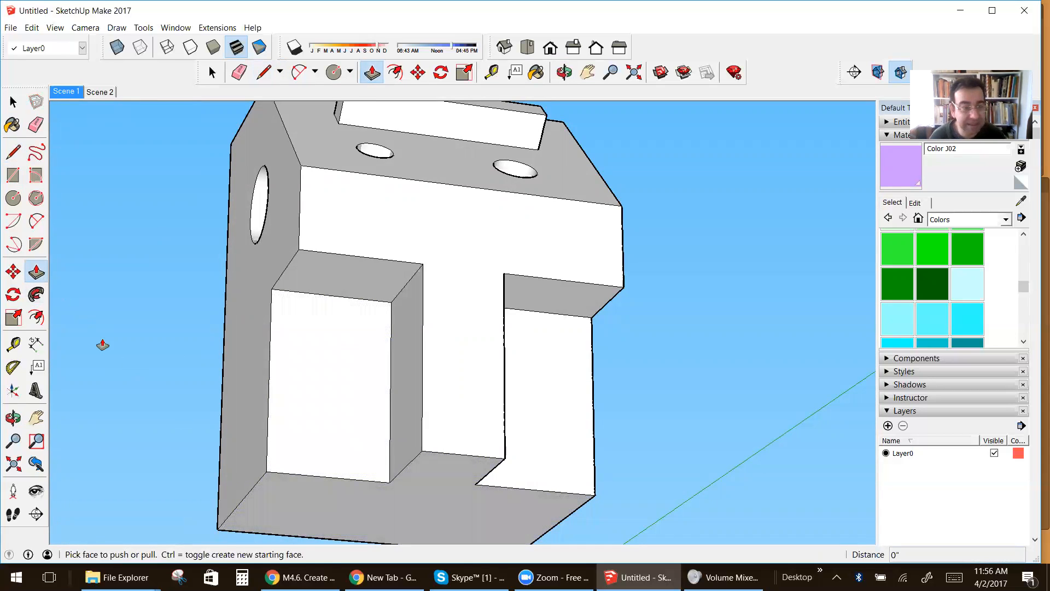
{"action": "left_click", "coordinate": [377, 477]}
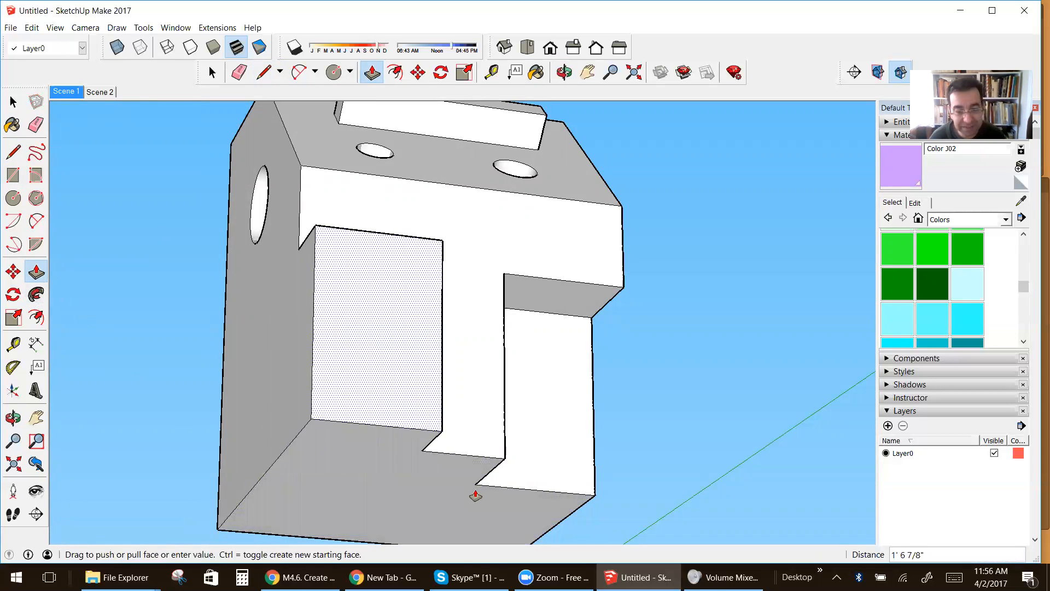
{"action": "left_click", "coordinate": [491, 488]}
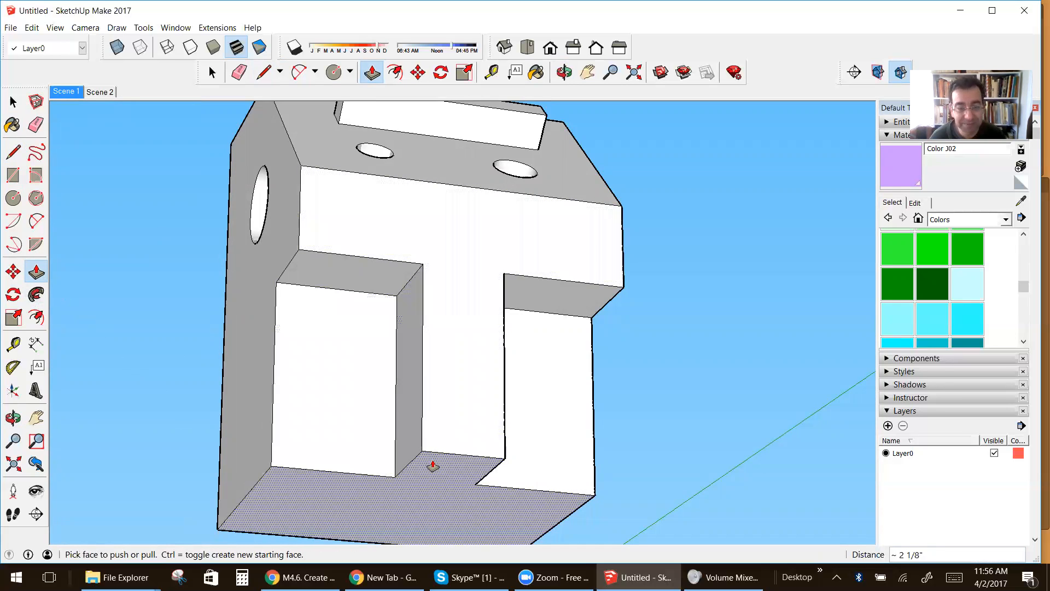
Draw a line across the underside between the notches' inner corners and push the stem's bottom face up about 1' 1".
{"action": "left_click", "coordinate": [14, 152]}
{"action": "left_click", "coordinate": [20, 155]}
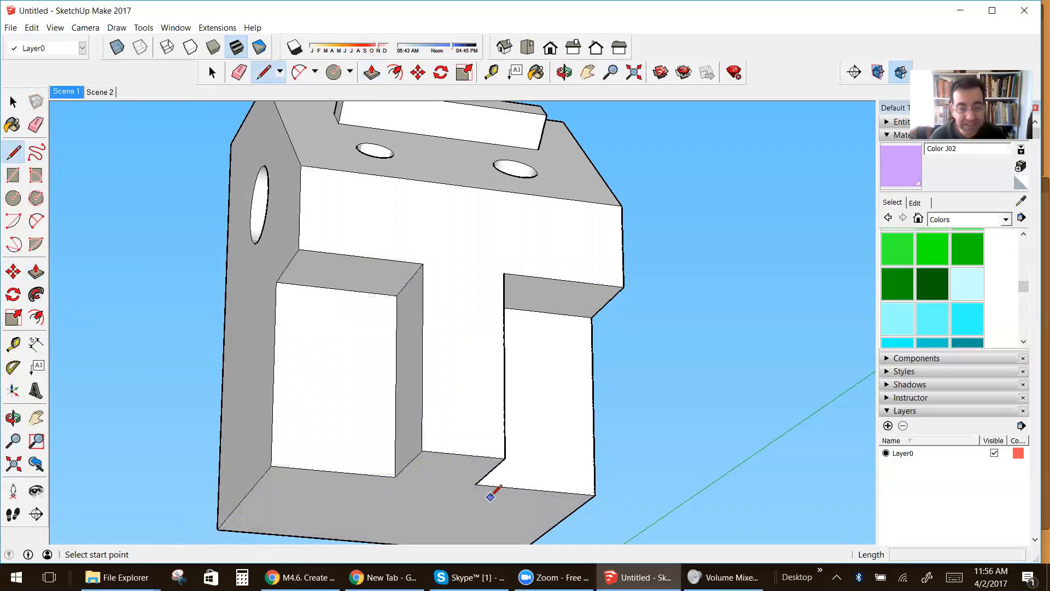
{"action": "left_click", "coordinate": [395, 476]}
{"action": "left_click", "coordinate": [476, 482]}
{"action": "left_click", "coordinate": [36, 271]}
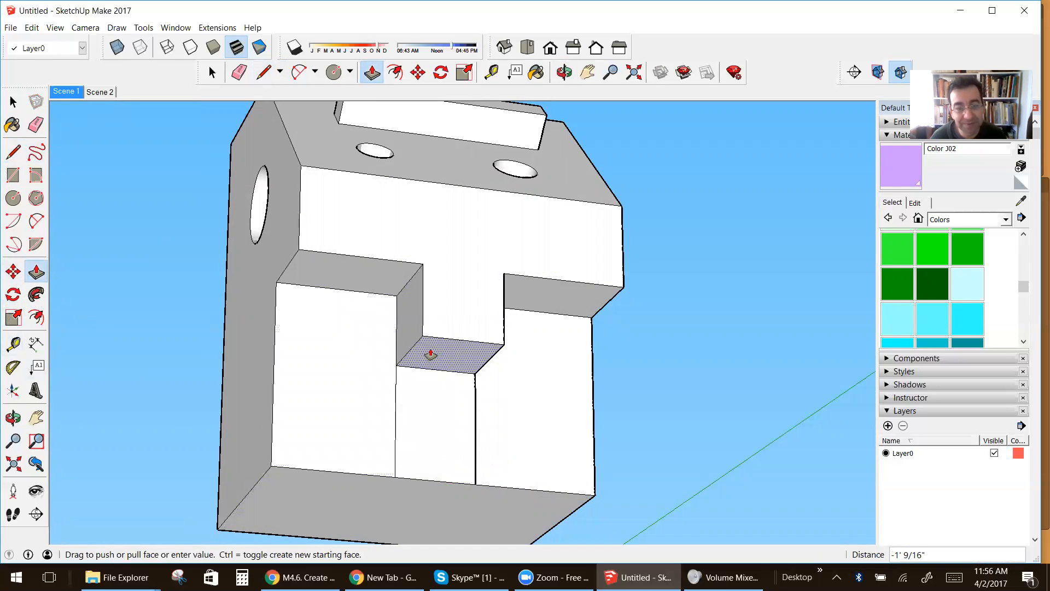
{"action": "left_click", "coordinate": [430, 351]}
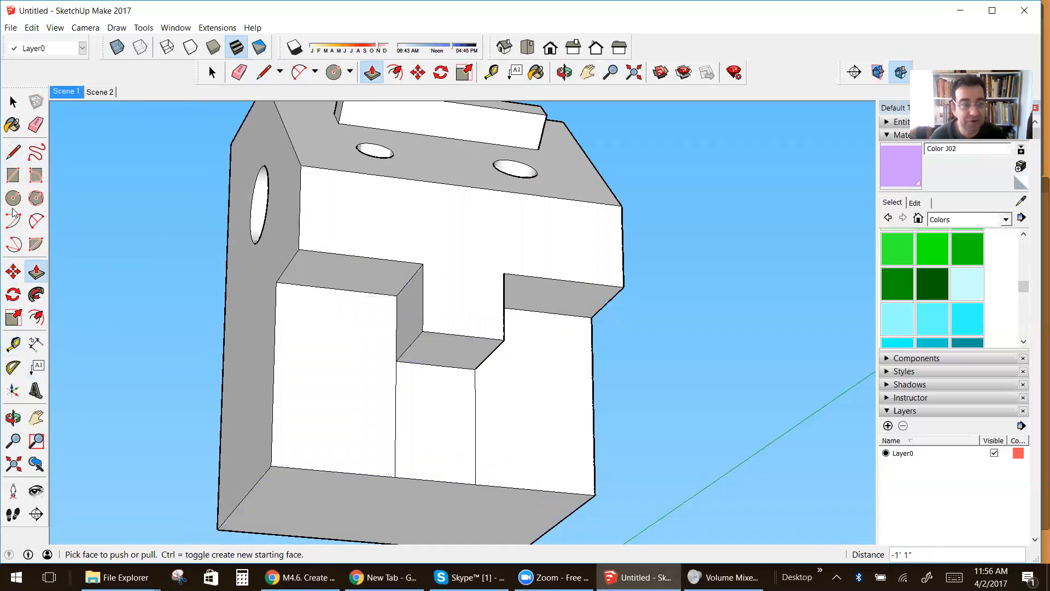
Erase the two vertical edges remaining below the shortened stem to merge the recessed faces.
{"action": "left_click", "coordinate": [35, 125]}
{"action": "left_click", "coordinate": [397, 407]}
{"action": "left_click", "coordinate": [475, 416]}
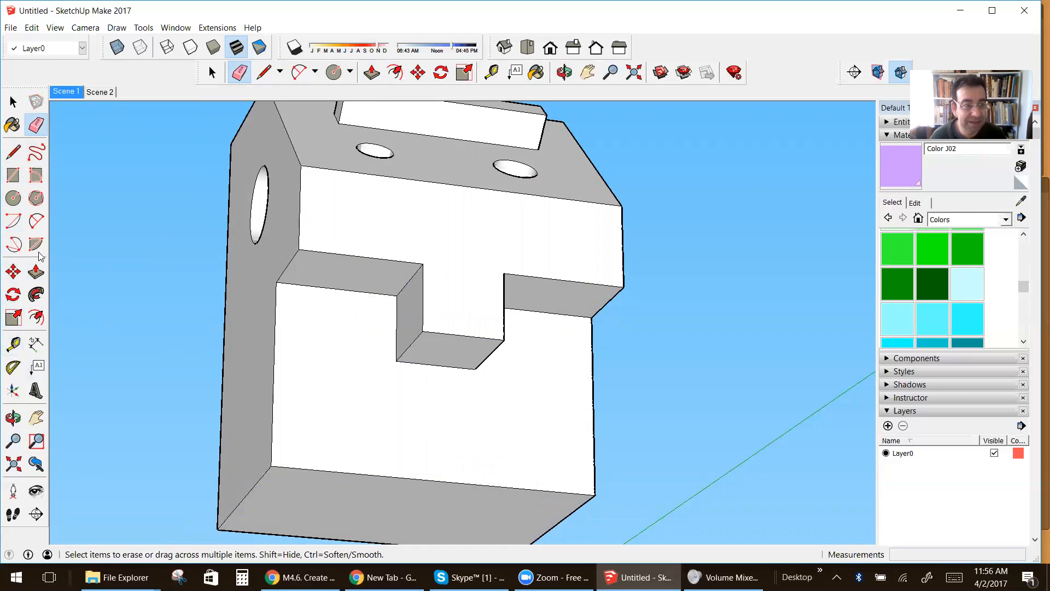
Outline a closed U-shaped mouth with lines on the recessed face below the shortened stem.
{"action": "left_click", "coordinate": [13, 102]}
{"action": "left_click", "coordinate": [332, 399]}
{"action": "scroll", "coordinate": [375, 467], "scroll_direction": "up", "scroll_amount": 5}
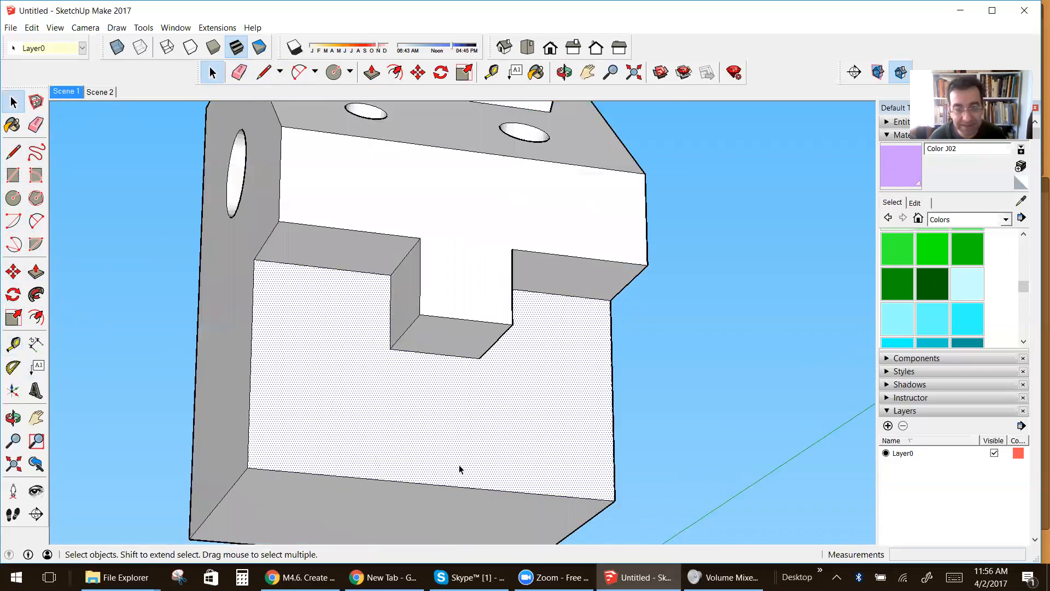
{"action": "left_click", "coordinate": [13, 153]}
{"action": "left_click", "coordinate": [288, 405]}
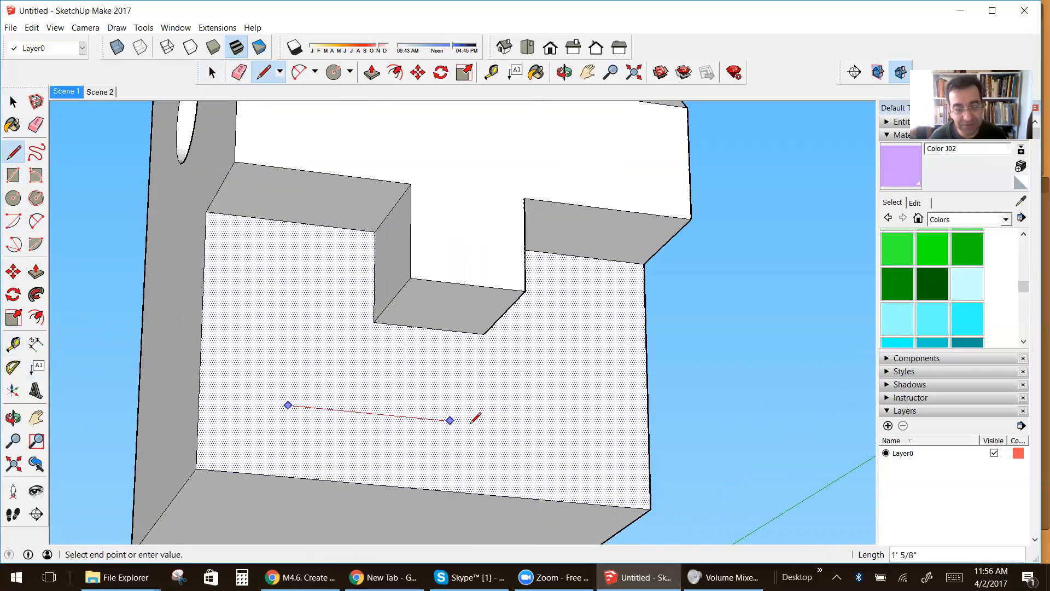
{"action": "left_click", "coordinate": [575, 433]}
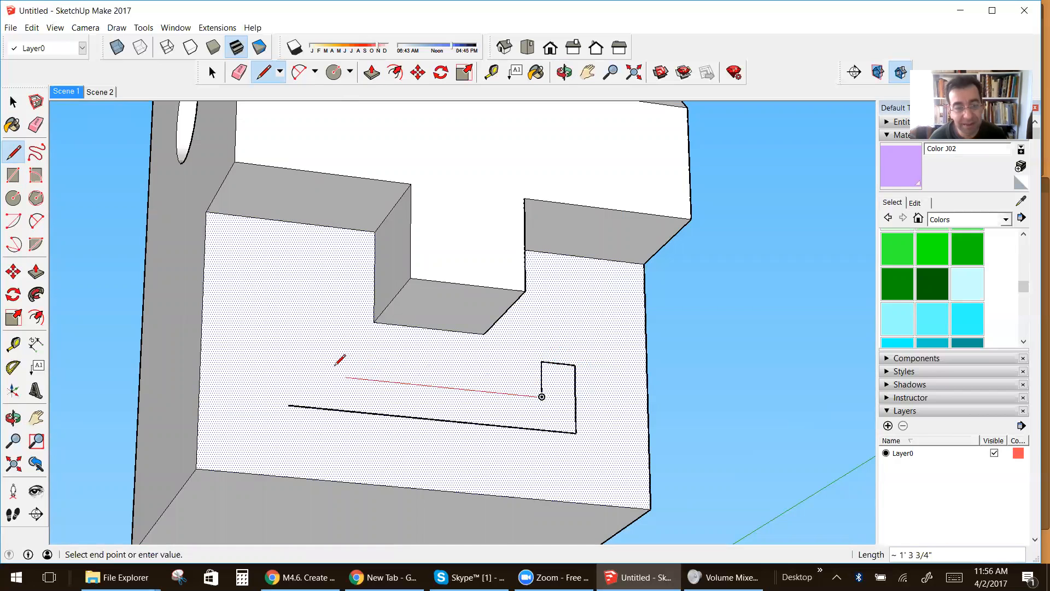
{"action": "left_click", "coordinate": [317, 374]}
{"action": "left_click", "coordinate": [318, 337]}
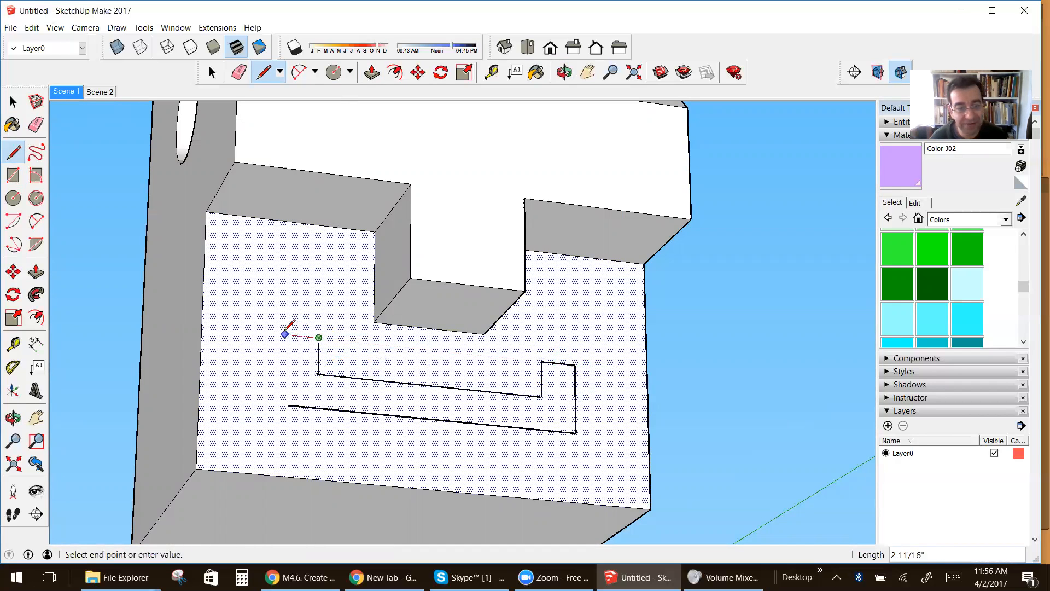
{"action": "scroll", "coordinate": [278, 406], "scroll_direction": "up", "scroll_amount": 3}
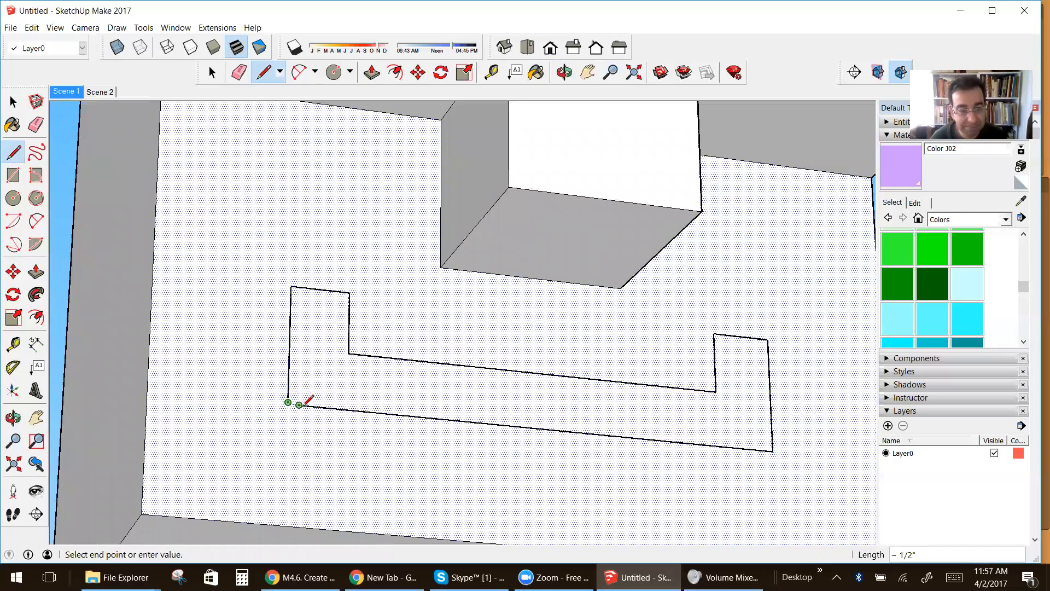
{"action": "left_click", "coordinate": [299, 404]}
Pull the U-shaped face outward about 3 1/4" from the recessed face.
{"action": "scroll", "coordinate": [333, 406], "scroll_direction": "down", "scroll_amount": 5}
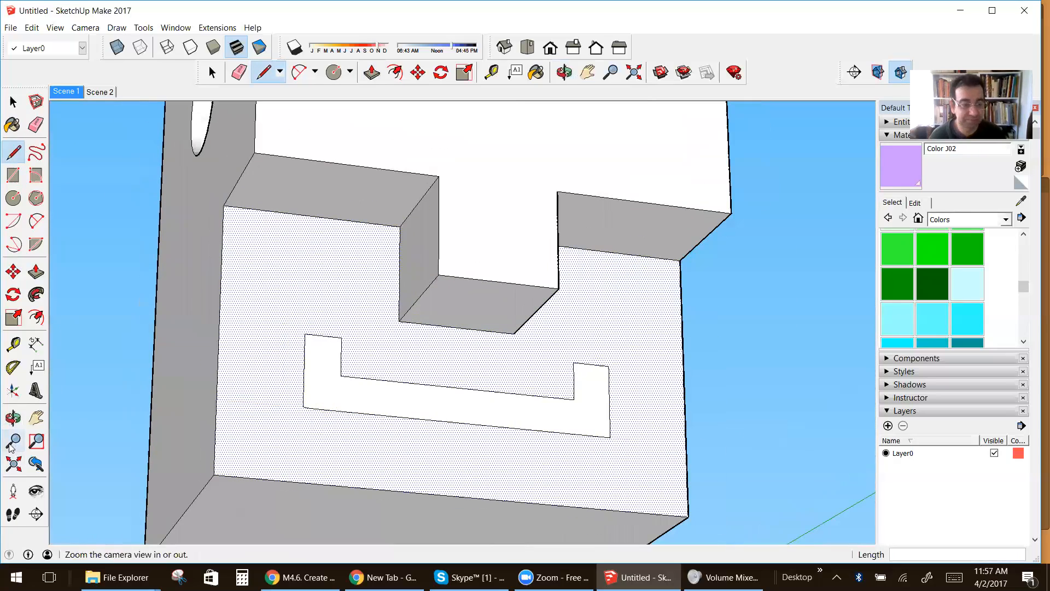
{"action": "left_click", "coordinate": [13, 418]}
{"action": "left_click_drag", "start_coordinate": [306, 382], "coordinate": [355, 390]}
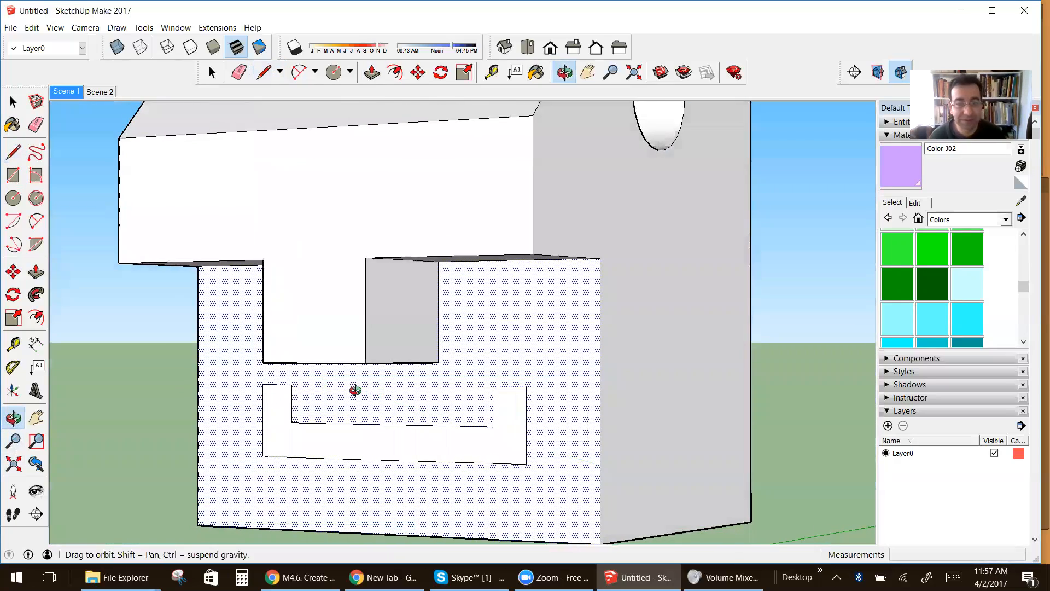
{"action": "left_click", "coordinate": [36, 272]}
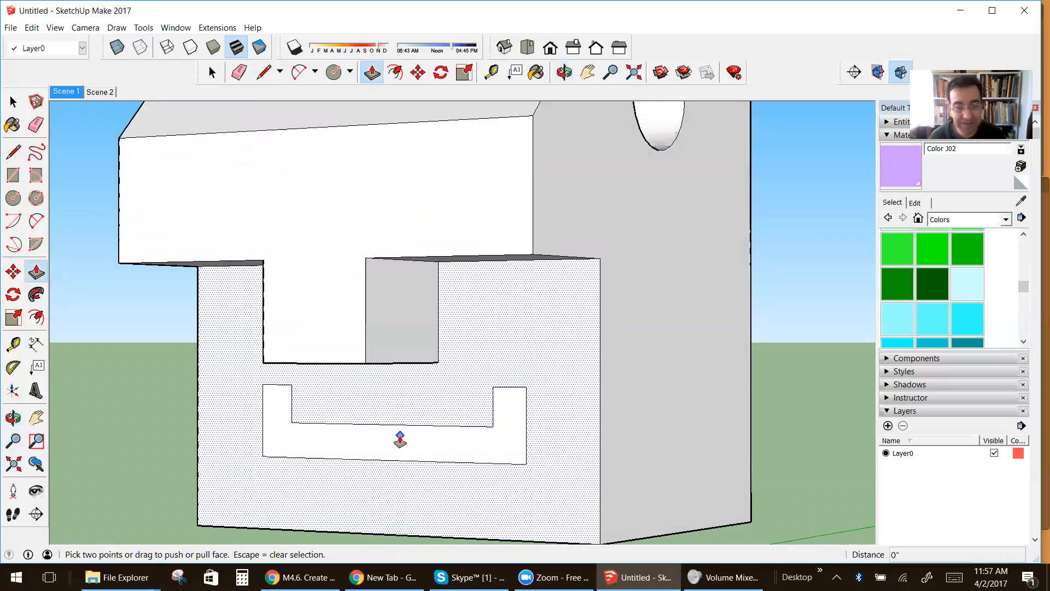
{"action": "left_click_drag", "start_coordinate": [400, 439], "coordinate": [359, 369]}
Draw two vertical lines extending the stem's sides up across the front face to the lower edge of the slope.
{"action": "scroll", "coordinate": [359, 369], "scroll_direction": "down", "scroll_amount": 3}
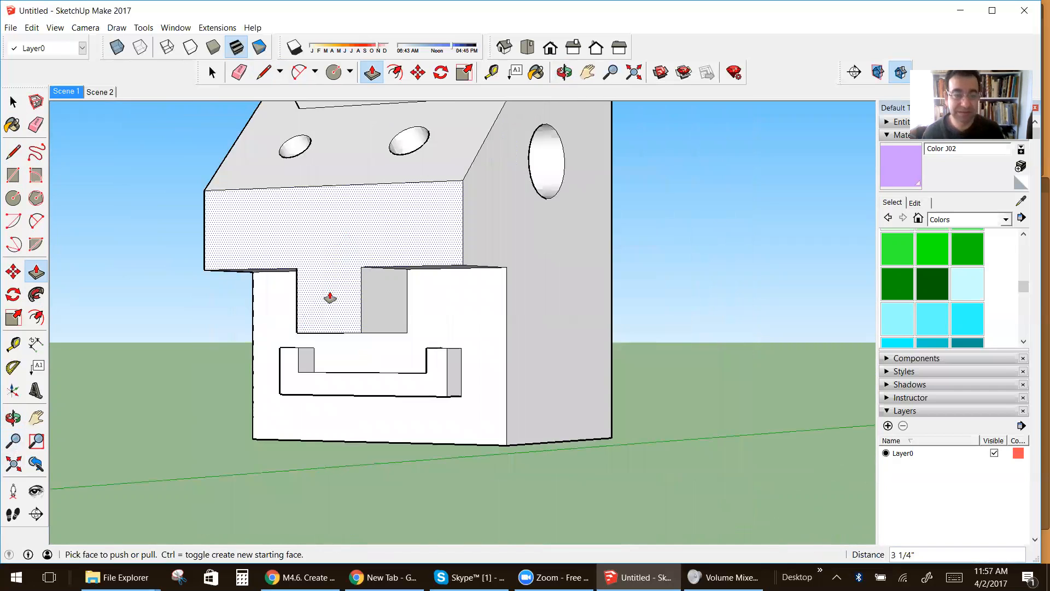
{"action": "scroll", "coordinate": [329, 298], "scroll_direction": "up", "scroll_amount": 2}
{"action": "left_click", "coordinate": [13, 152]}
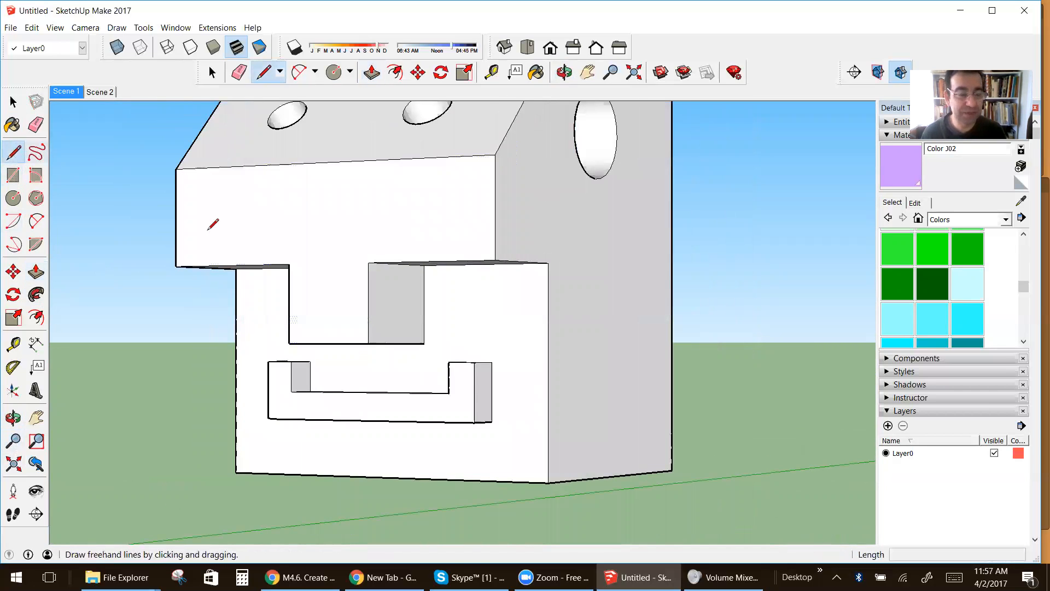
{"action": "left_click", "coordinate": [368, 263]}
{"action": "left_click", "coordinate": [369, 160]}
{"action": "left_click", "coordinate": [289, 264]}
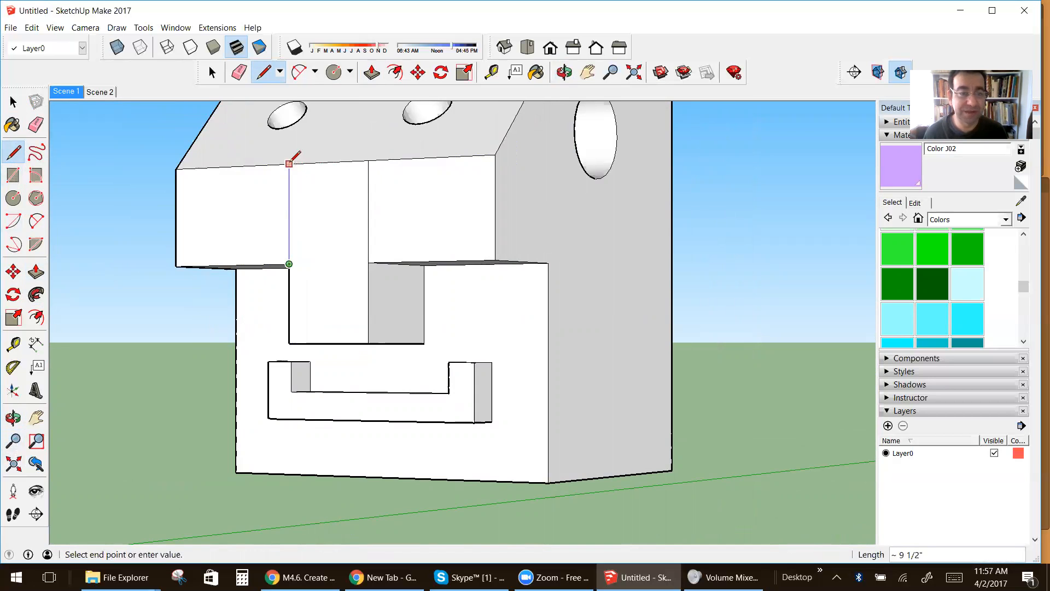
Draw a vertical line of about 1' 1 1/16" on the overhang's side face, from its bottom edge up to the sloping edge.
{"action": "scroll", "coordinate": [331, 352], "scroll_direction": "up", "scroll_amount": 3}
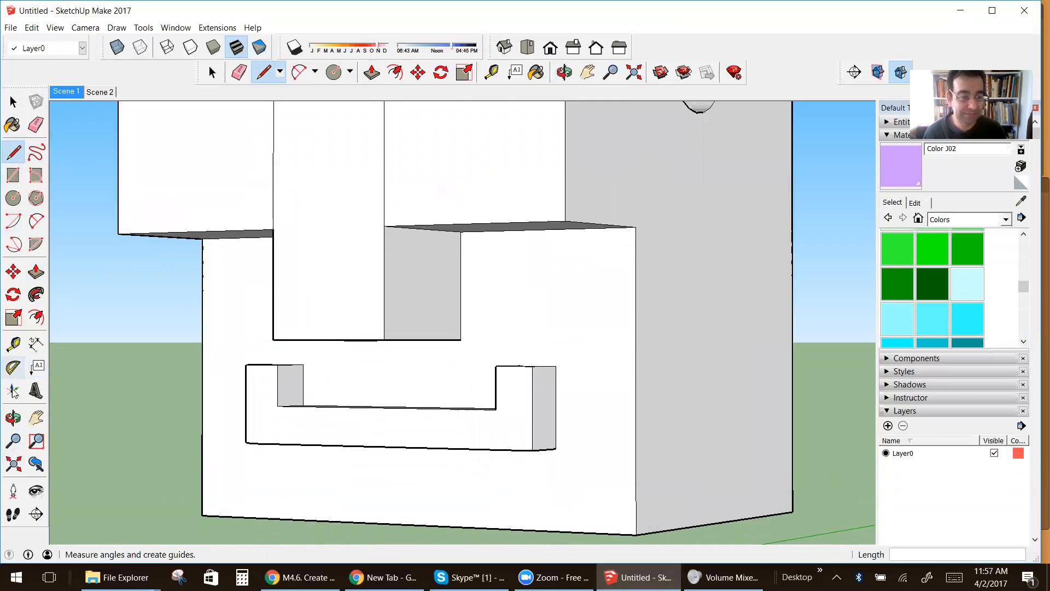
{"action": "left_click", "coordinate": [13, 417]}
{"action": "left_click_drag", "start_coordinate": [253, 318], "coordinate": [299, 350]}
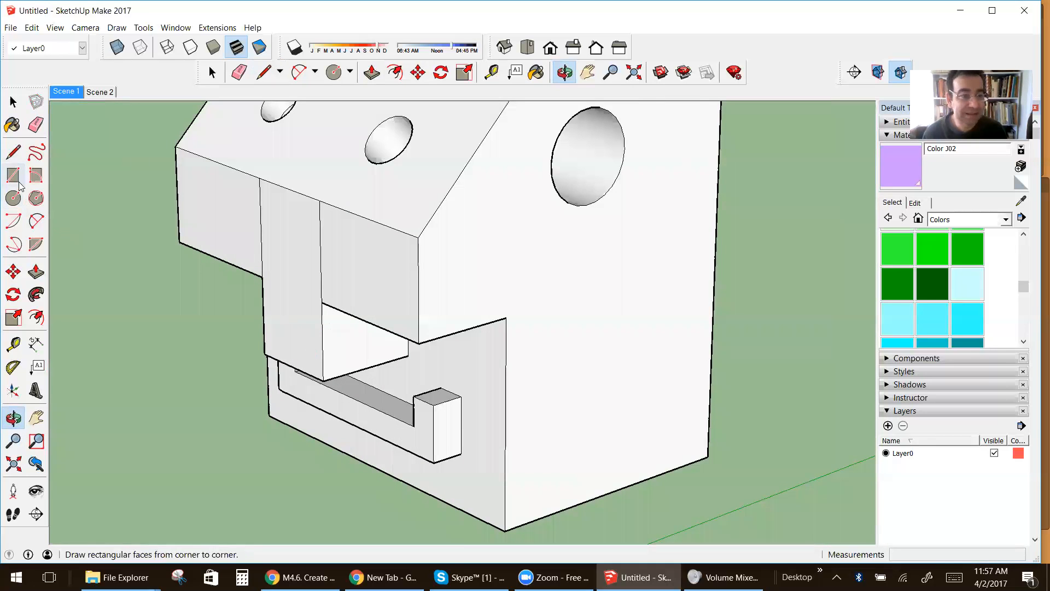
{"action": "left_click", "coordinate": [14, 151]}
{"action": "left_click", "coordinate": [451, 333]}
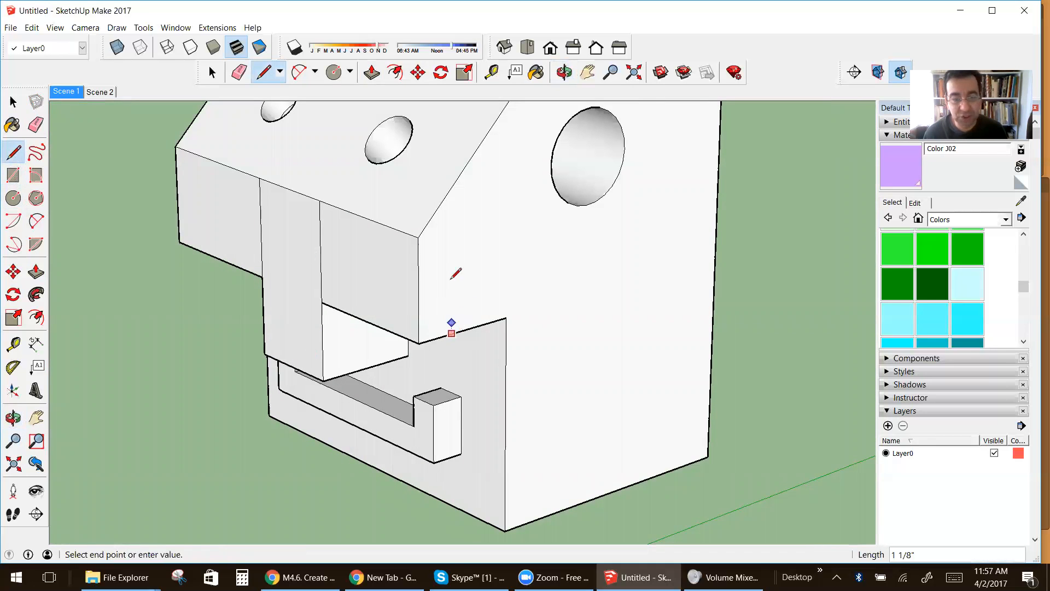
{"action": "left_click", "coordinate": [450, 188]}
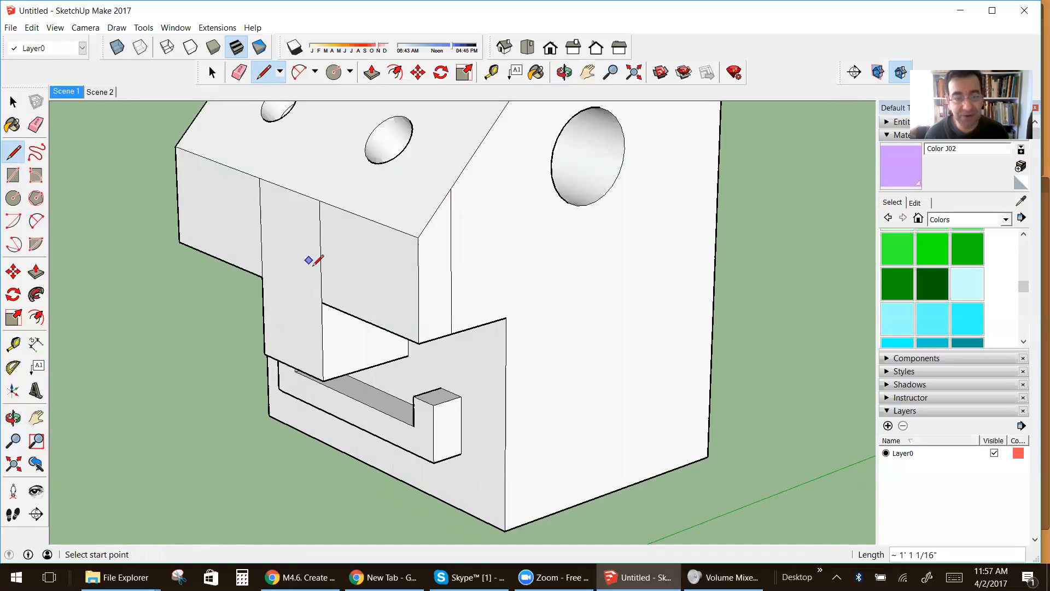
Try pushing the narrow side strip about 9 5/8" into the overhang, and undo the push.
{"action": "left_click", "coordinate": [36, 271]}
{"action": "left_click_drag", "start_coordinate": [440, 298], "coordinate": [356, 302]}
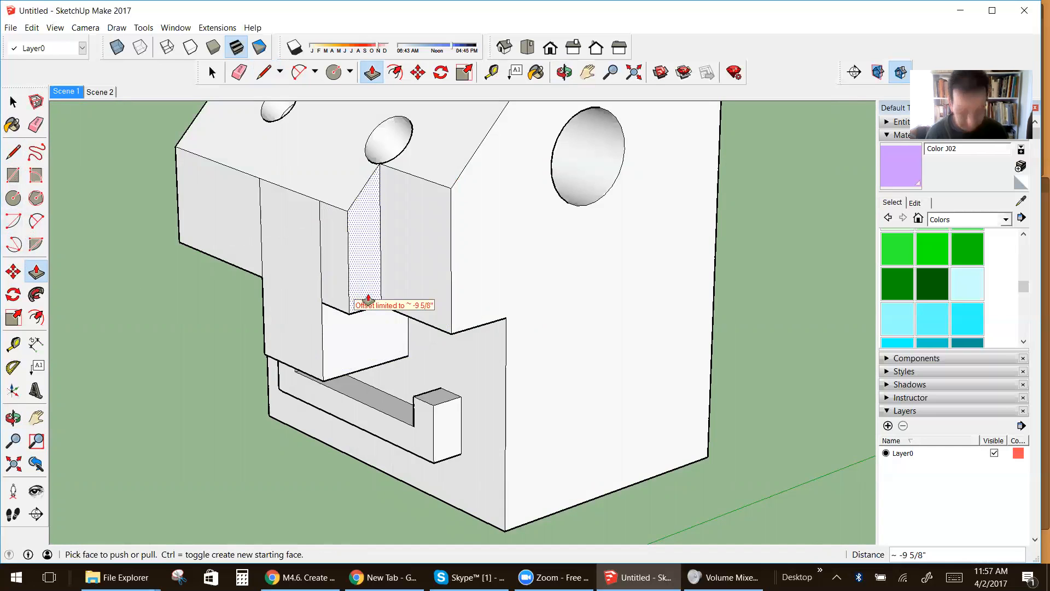
{"action": "key", "text": "ctrl+z"}
Draw a vertical line nearer the front on the overhang's side face, and push the resulting narrow strip 1' 1 5/8" in to the nose.
{"action": "scroll", "coordinate": [416, 268], "scroll_direction": "up", "scroll_amount": 2}
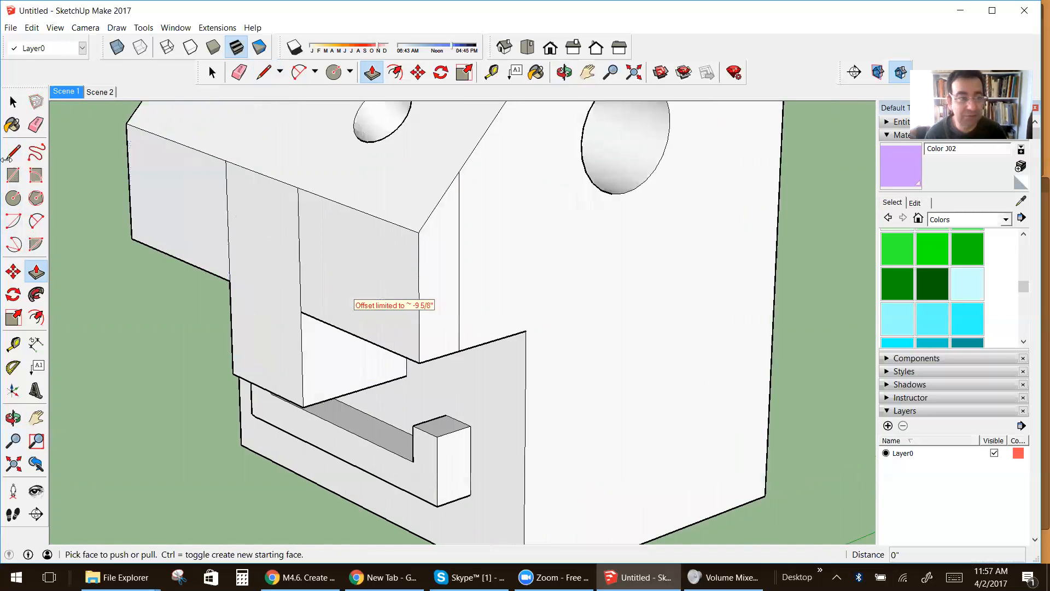
{"action": "left_click", "coordinate": [13, 152]}
{"action": "left_click", "coordinate": [439, 202]}
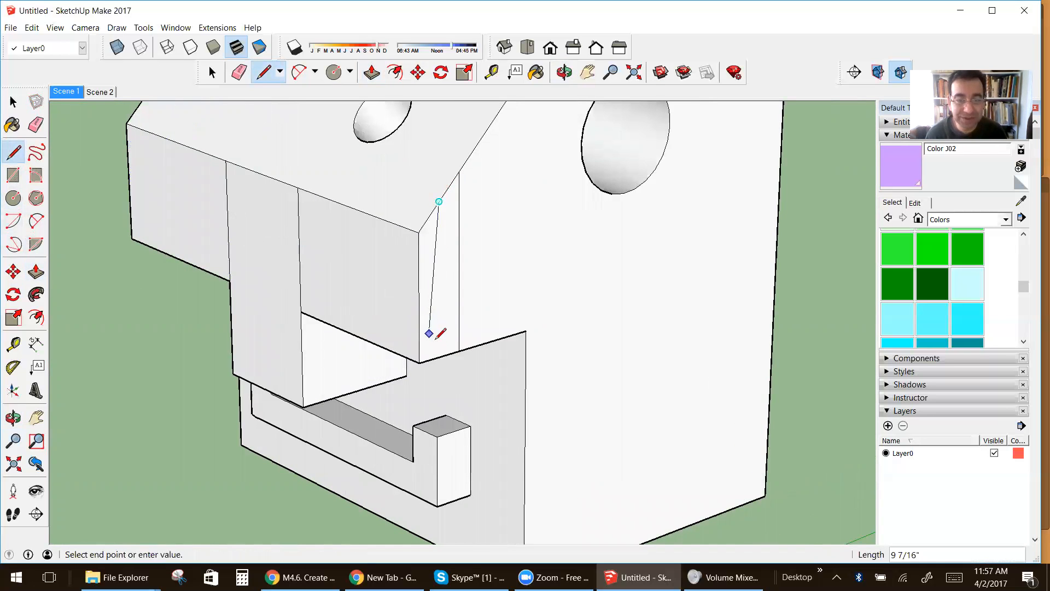
{"action": "left_click", "coordinate": [36, 272]}
{"action": "left_click", "coordinate": [416, 327]}
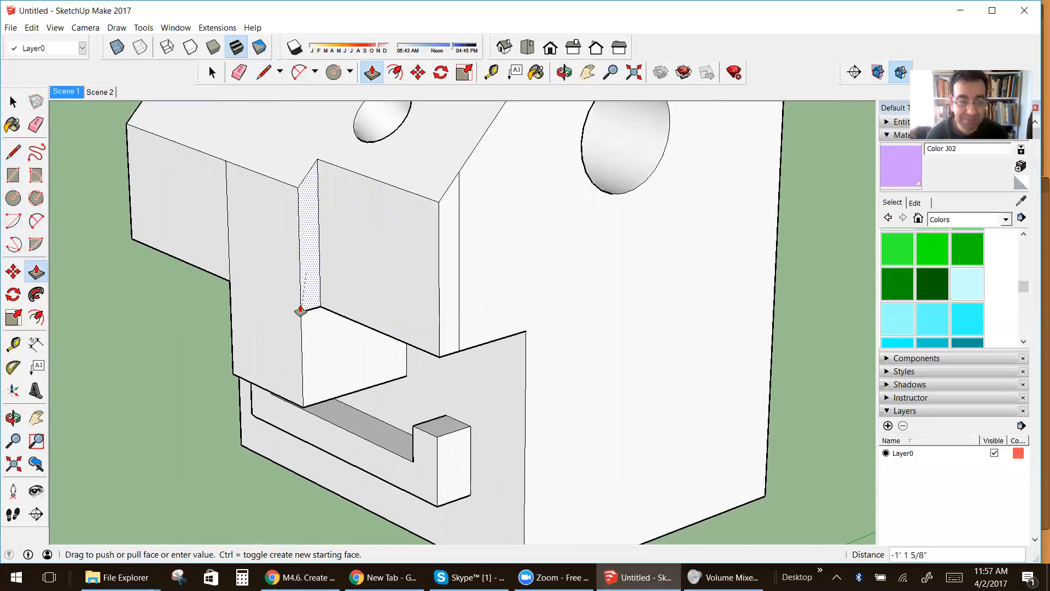
{"action": "left_click", "coordinate": [300, 311]}
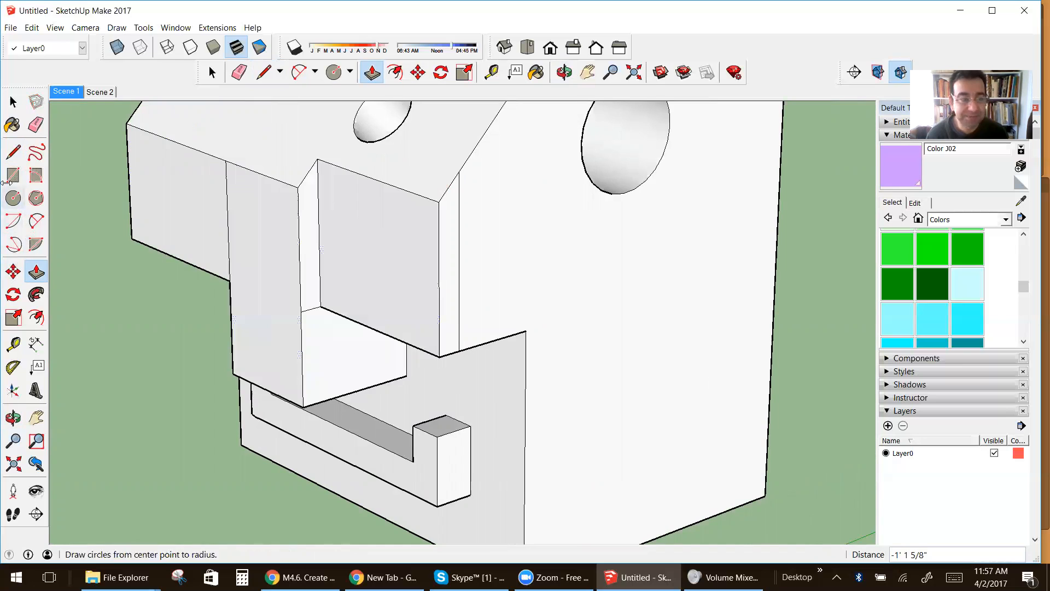
Erase the short edge on the nose's side and draw a diagonal line of about 1' 6 7/8" to its lower front corner.
{"action": "left_click", "coordinate": [13, 152]}
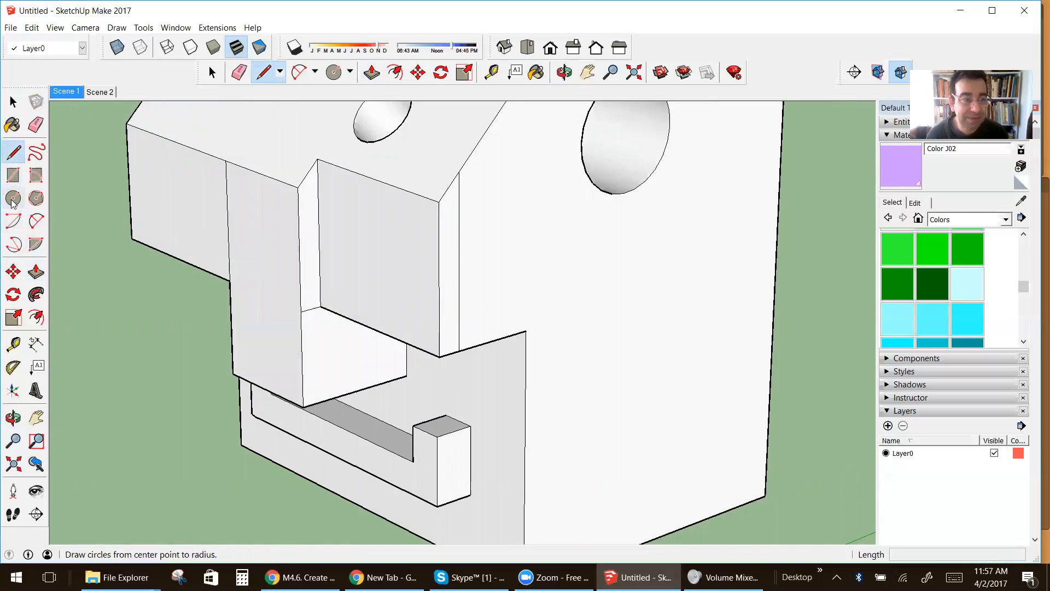
{"action": "left_click", "coordinate": [36, 125]}
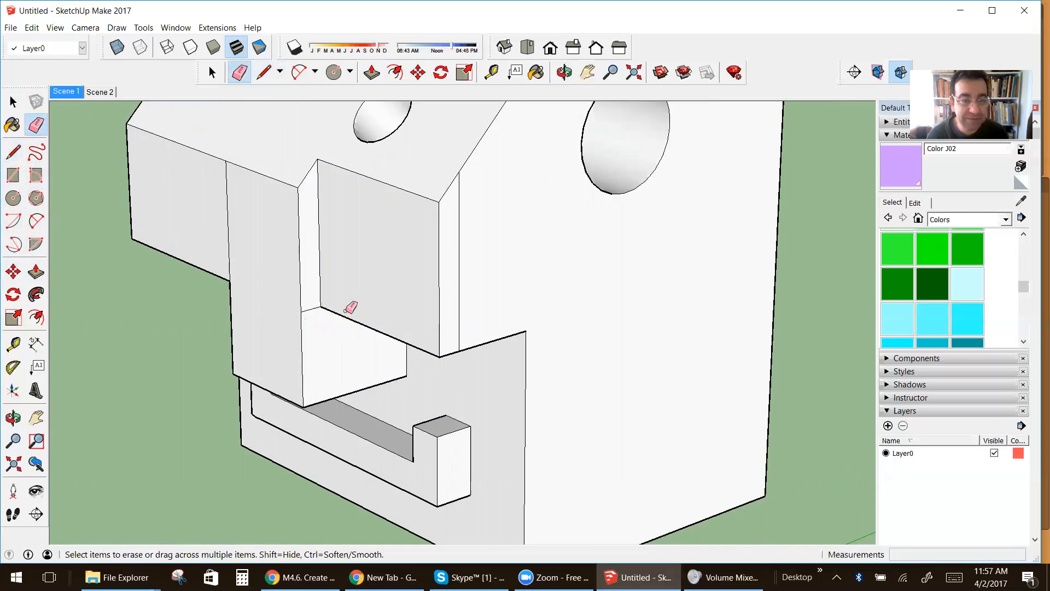
{"action": "left_click", "coordinate": [14, 153]}
{"action": "left_click", "coordinate": [317, 158]}
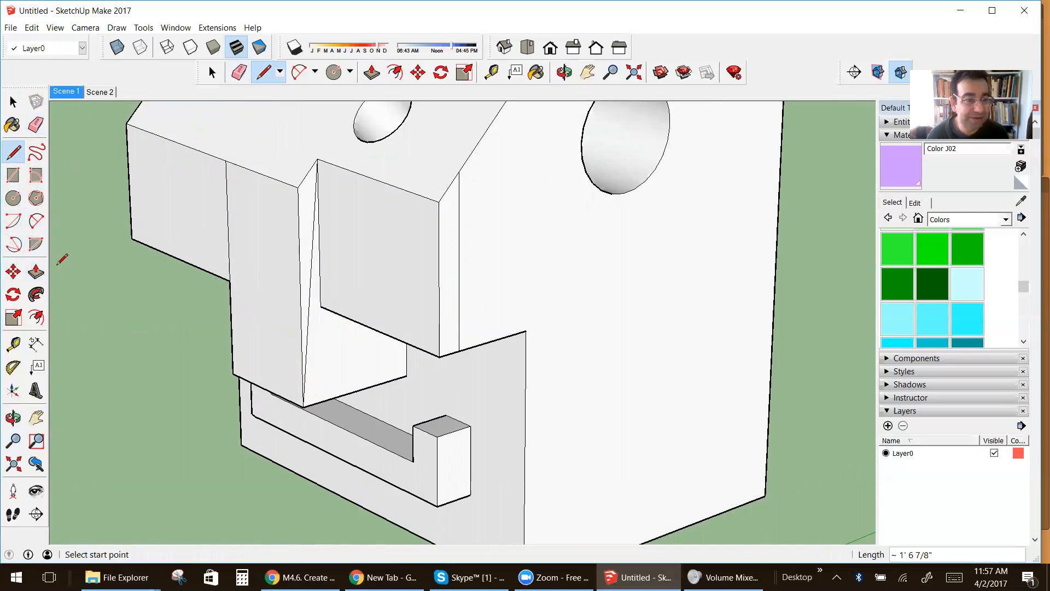
Push the nose's triangular side face 8 15/16" across the nose, and push the remaining strip through to the overhang's far side.
{"action": "left_click", "coordinate": [36, 271]}
{"action": "left_click", "coordinate": [304, 228]}
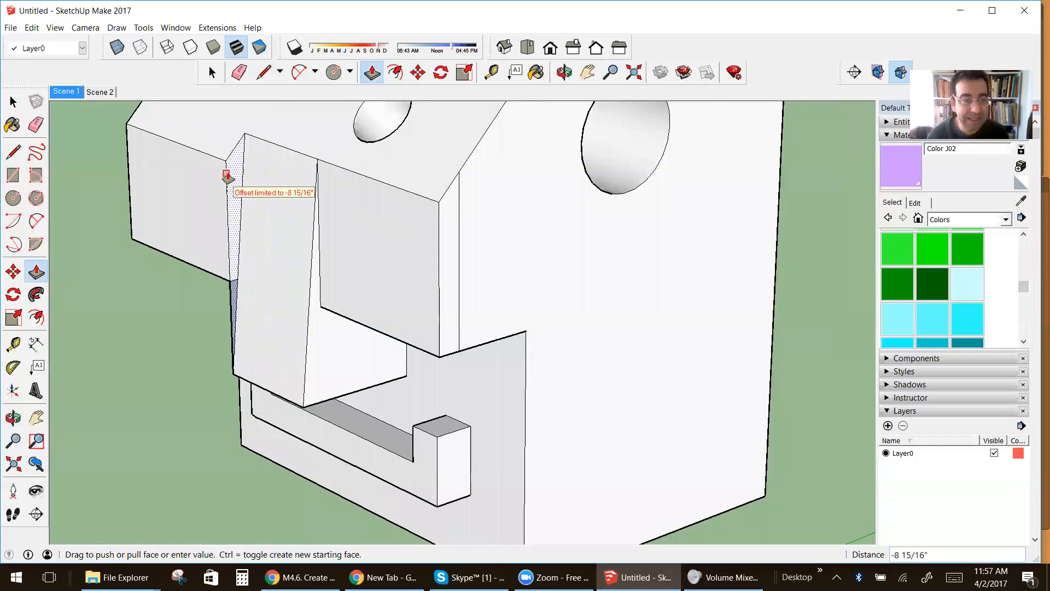
{"action": "left_click", "coordinate": [234, 188]}
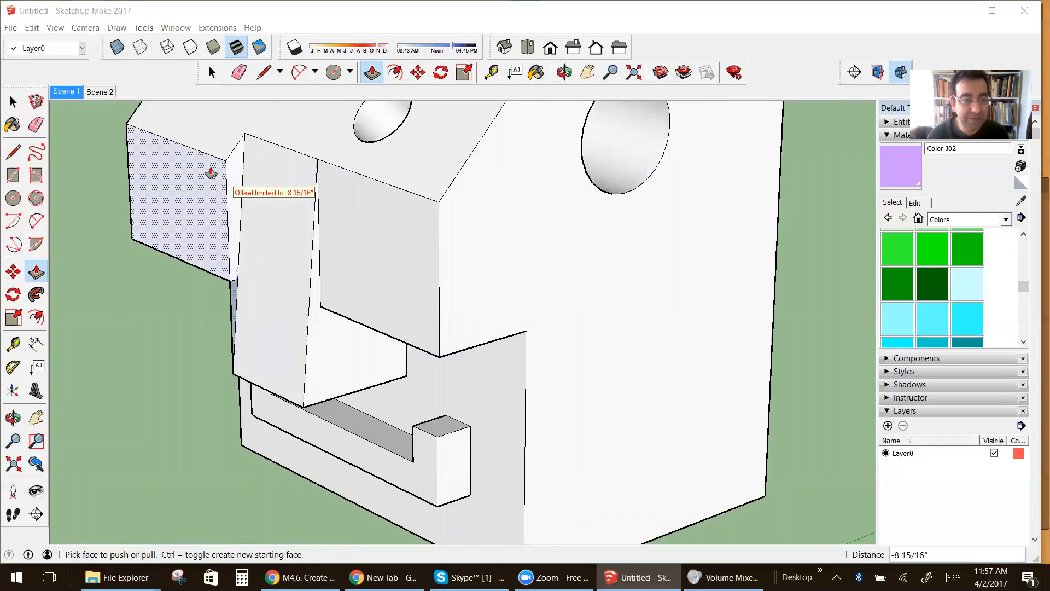
{"action": "left_click", "coordinate": [235, 169]}
{"action": "left_click", "coordinate": [125, 138]}
Erase the leftover edges of the thin sliver beneath the overhang beside the nose.
{"action": "scroll", "coordinate": [149, 250], "scroll_direction": "up", "scroll_amount": 2}
{"action": "left_click", "coordinate": [35, 124]}
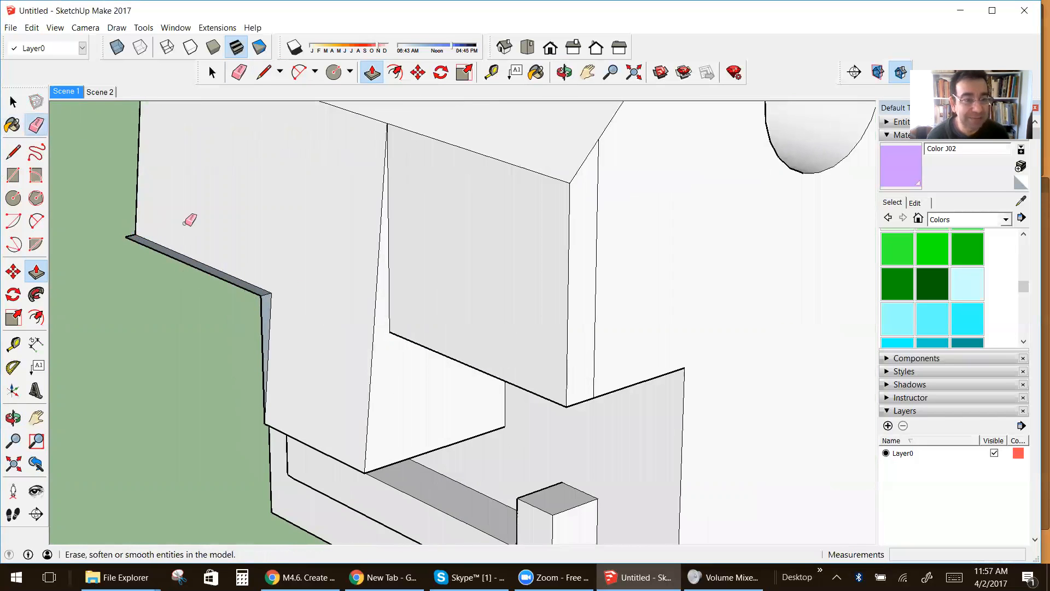
{"action": "scroll", "coordinate": [268, 298], "scroll_direction": "up", "scroll_amount": 2}
{"action": "left_click", "coordinate": [253, 292]}
{"action": "left_click", "coordinate": [253, 298]}
{"action": "left_click", "coordinate": [240, 290]}
{"action": "scroll", "coordinate": [383, 351], "scroll_direction": "down", "scroll_amount": 10}
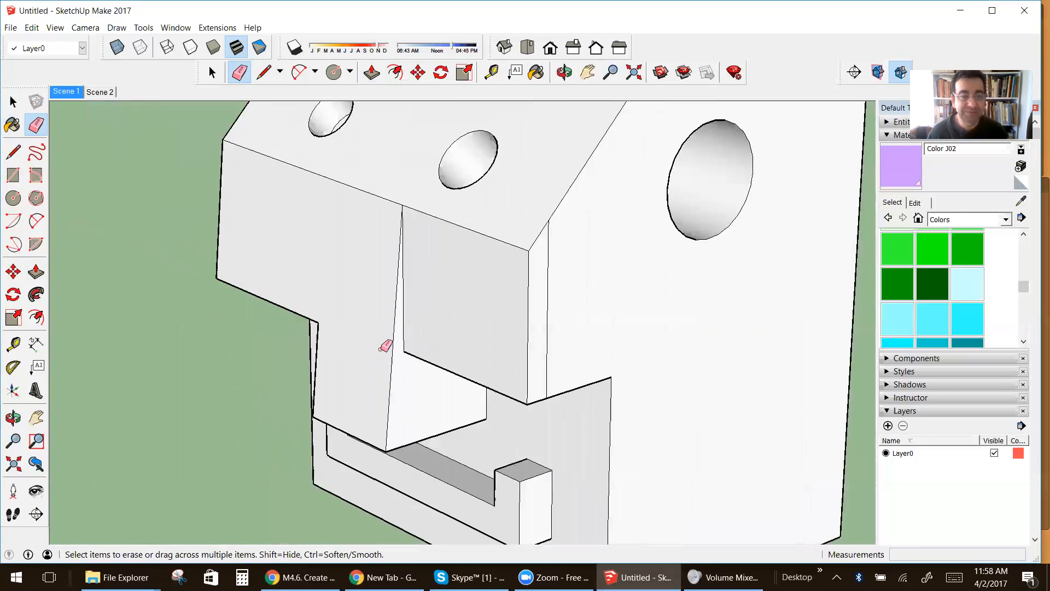
Draw a floor rectangle 3' wide and about 1' 1 1/4" deep in front of the head's lower front edge.
{"action": "left_click", "coordinate": [14, 418]}
{"action": "left_click_drag", "start_coordinate": [432, 402], "coordinate": [765, 407]}
{"action": "left_click_drag", "start_coordinate": [323, 420], "coordinate": [465, 417]}
{"action": "left_click_drag", "start_coordinate": [256, 421], "coordinate": [414, 455]}
{"action": "left_click", "coordinate": [13, 152]}
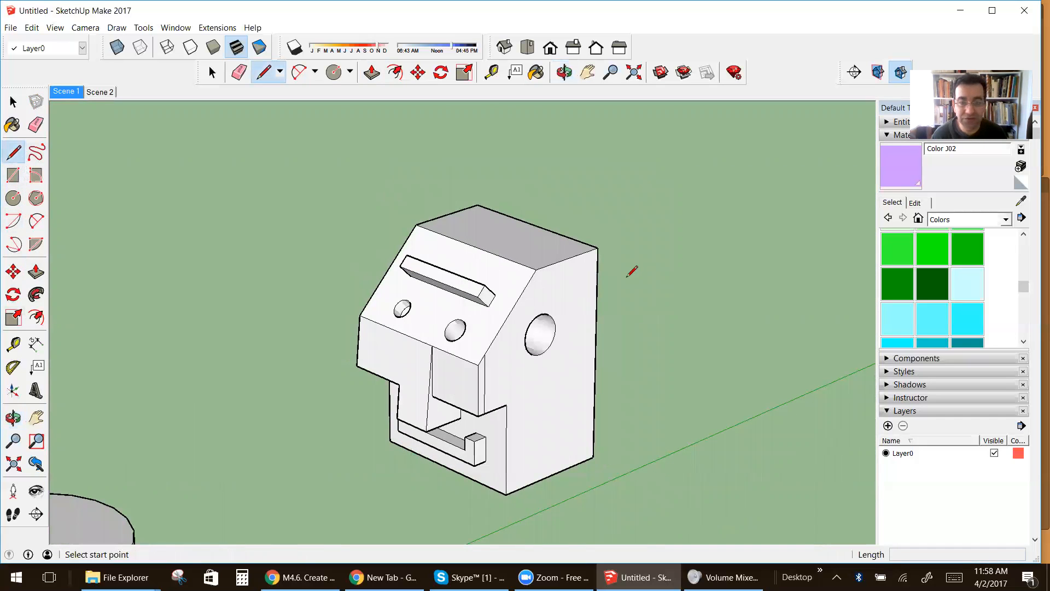
{"action": "left_click", "coordinate": [506, 493]}
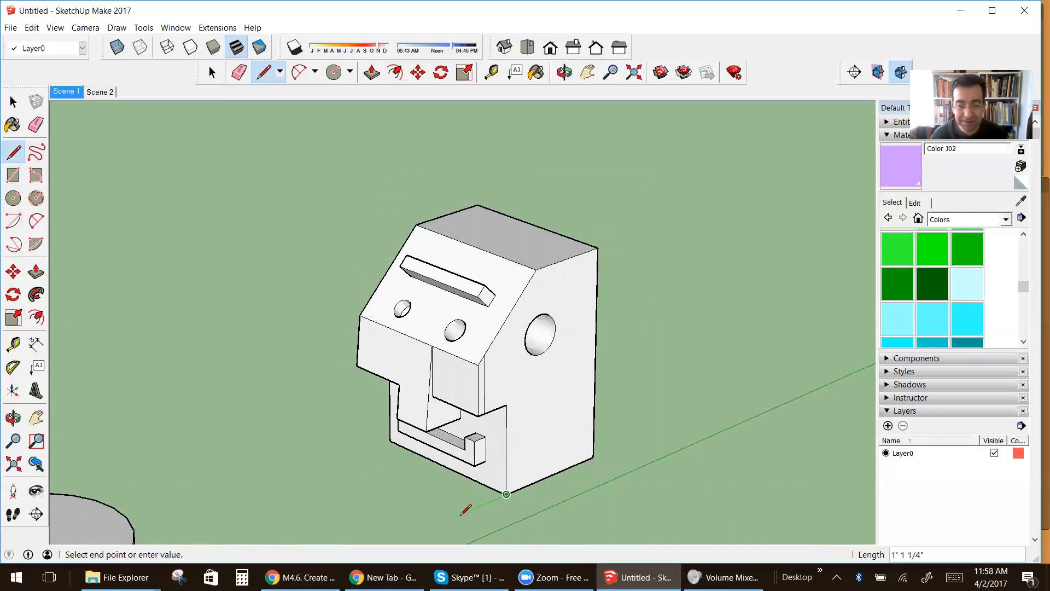
{"action": "key", "text": "Escape"}
{"action": "left_click", "coordinate": [390, 440]}
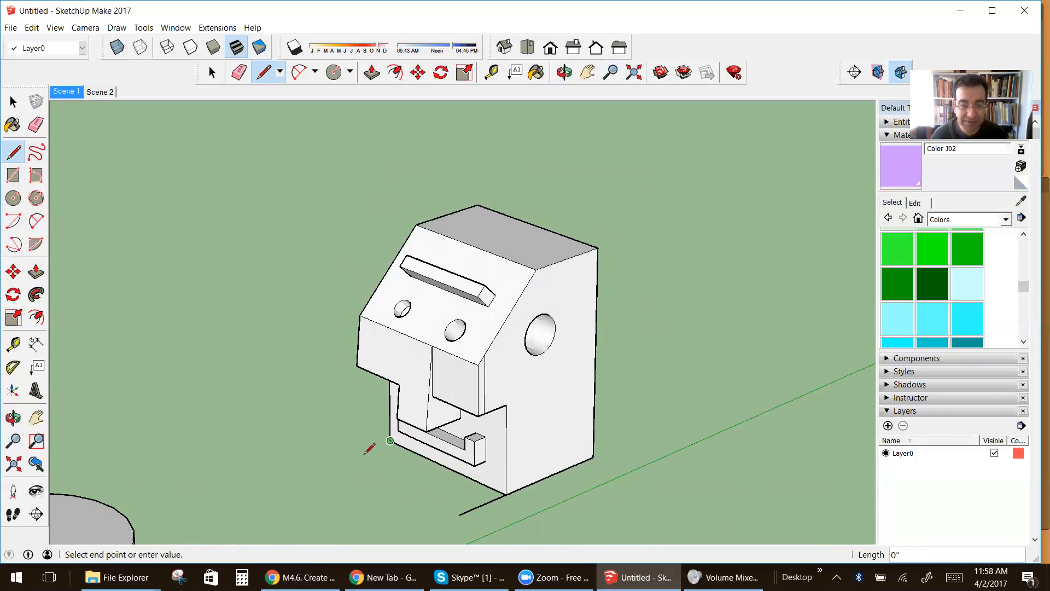
{"action": "left_click", "coordinate": [459, 513]}
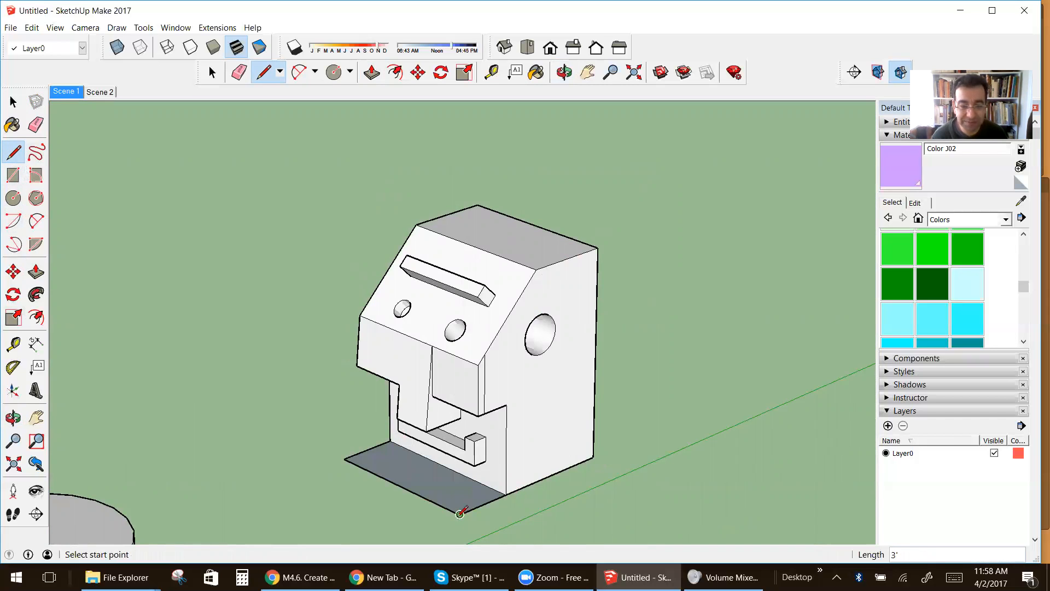
Draw an edge about 1' 9 7/16" forward from the slope's far top corner and 4' down to the floor, closing the far side.
{"action": "left_click", "coordinate": [417, 224]}
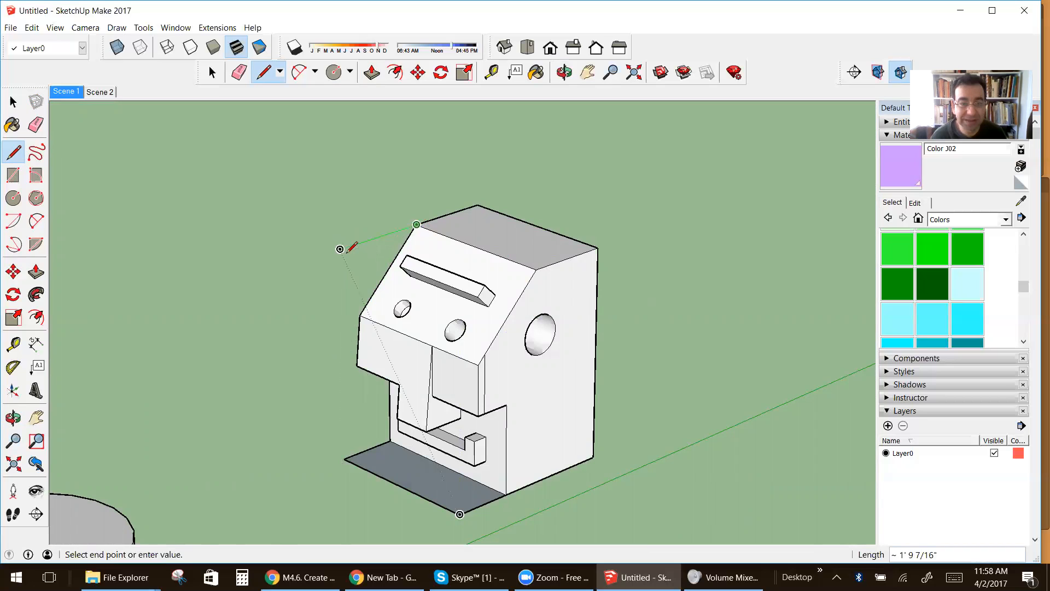
{"action": "left_click", "coordinate": [340, 249]}
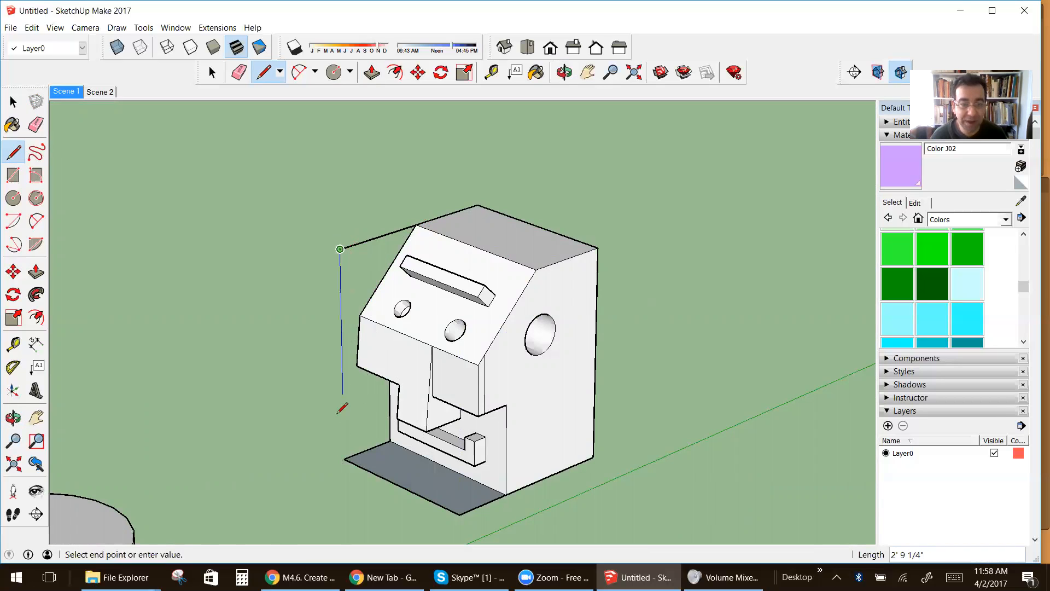
{"action": "left_click", "coordinate": [345, 458]}
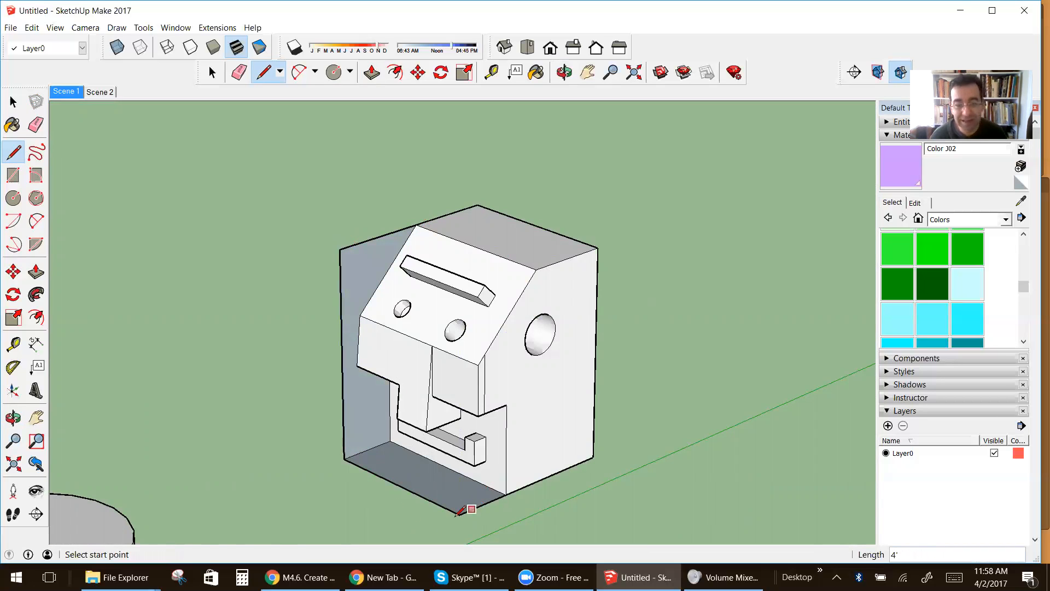
Paint the far side face and the floor face with Translucent Glass Tinted from the Glass and Mirrors materials.
{"action": "left_click_drag", "start_coordinate": [1023, 288], "coordinate": [1001, 226]}
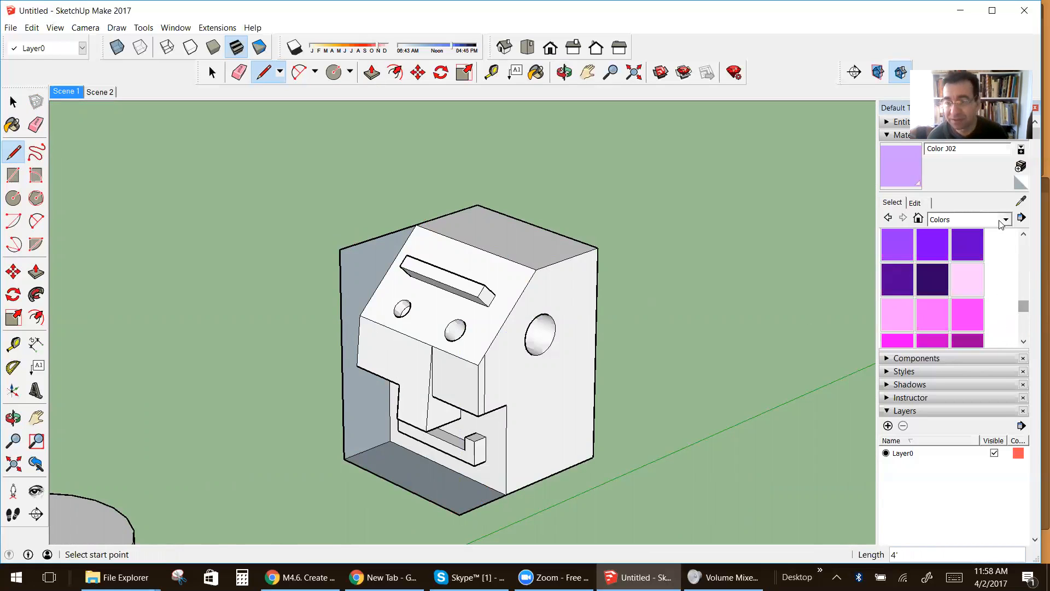
{"action": "left_click", "coordinate": [1005, 220]}
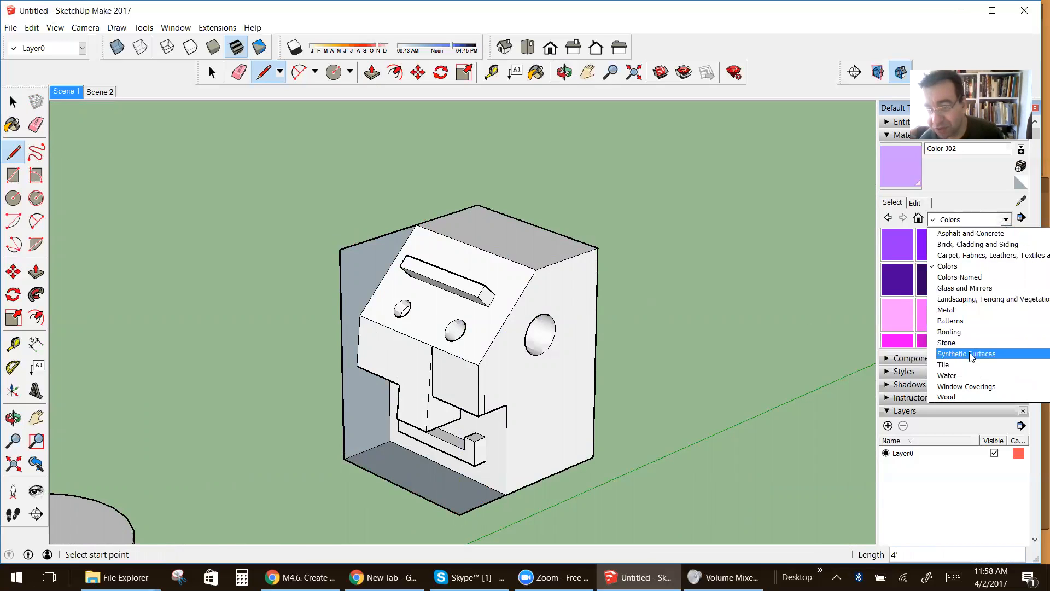
{"action": "left_click", "coordinate": [970, 288]}
{"action": "left_click", "coordinate": [966, 325]}
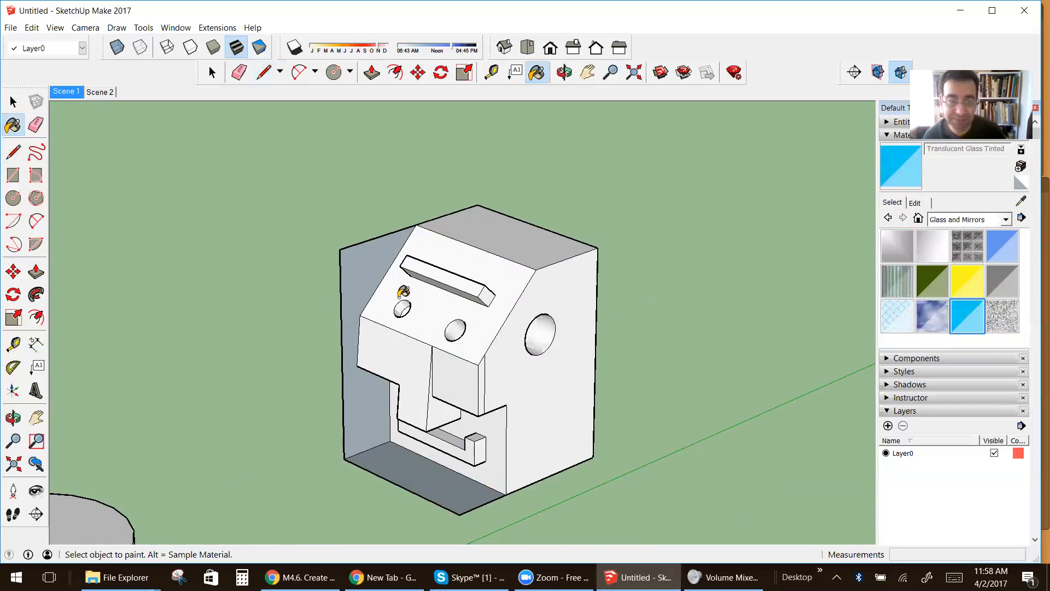
{"action": "left_click", "coordinate": [363, 273]}
{"action": "left_click", "coordinate": [388, 448]}
Draw a vertical edge about 3' 10 1/8" up from the floor's open corner and join its upper end to both neighbouring top corners.
{"action": "key", "text": "c"}
{"action": "key", "text": "l"}
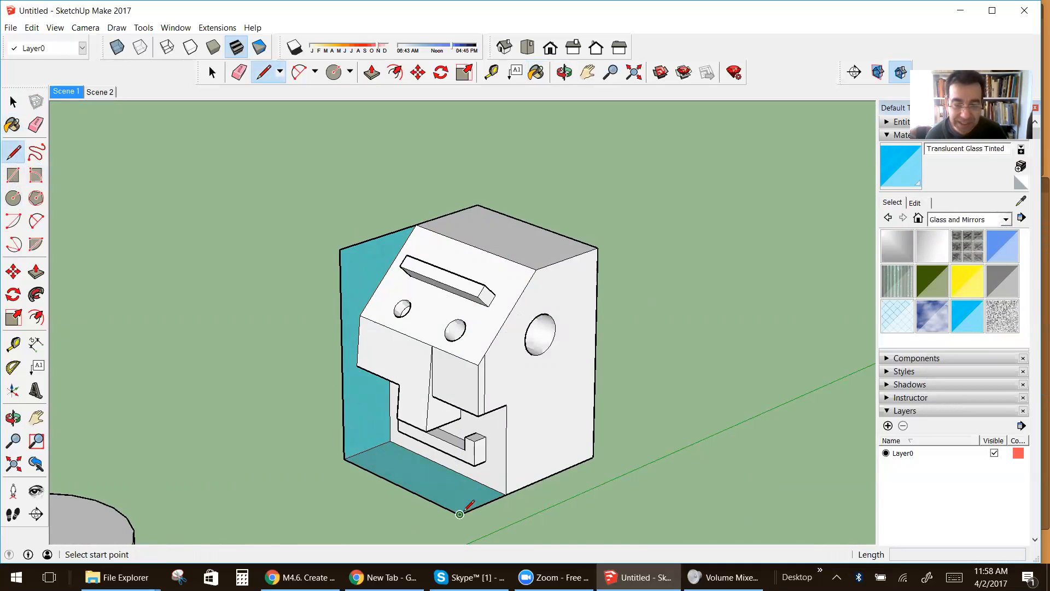
{"action": "left_click", "coordinate": [460, 514]}
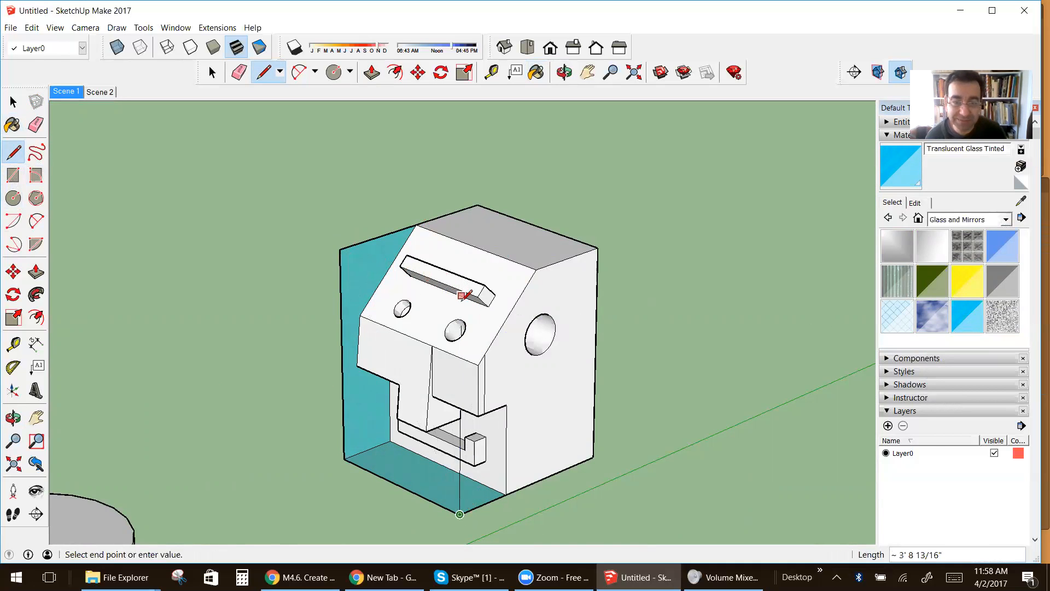
{"action": "left_click", "coordinate": [462, 302]}
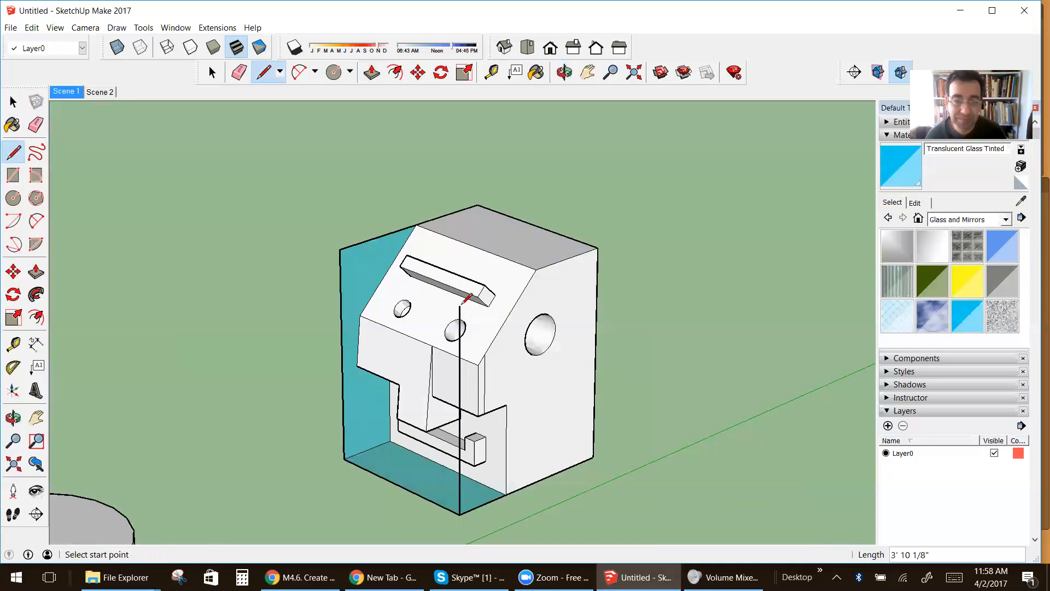
{"action": "left_click", "coordinate": [341, 248]}
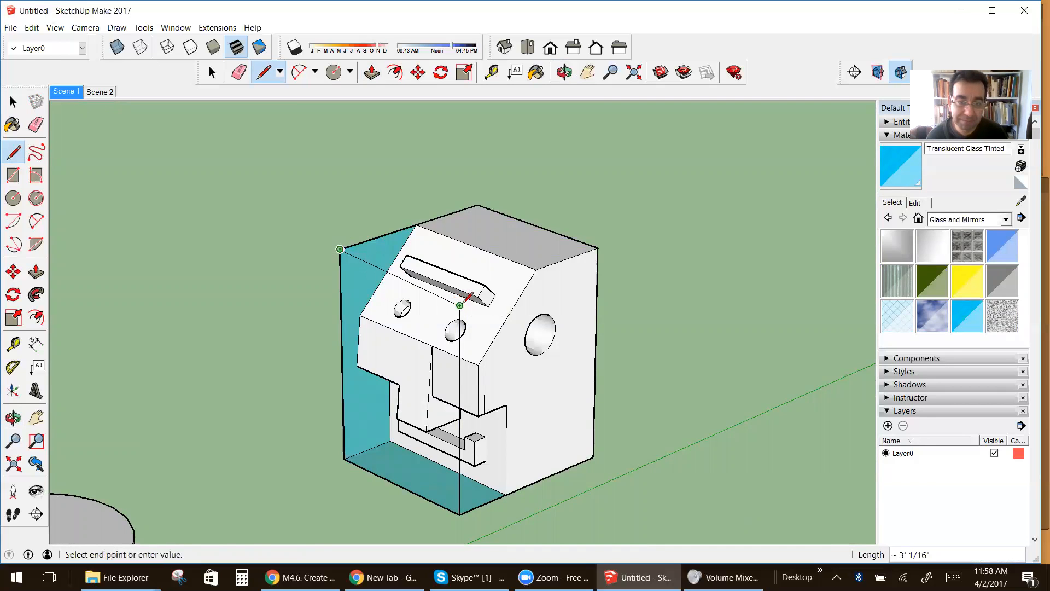
{"action": "left_click", "coordinate": [459, 305]}
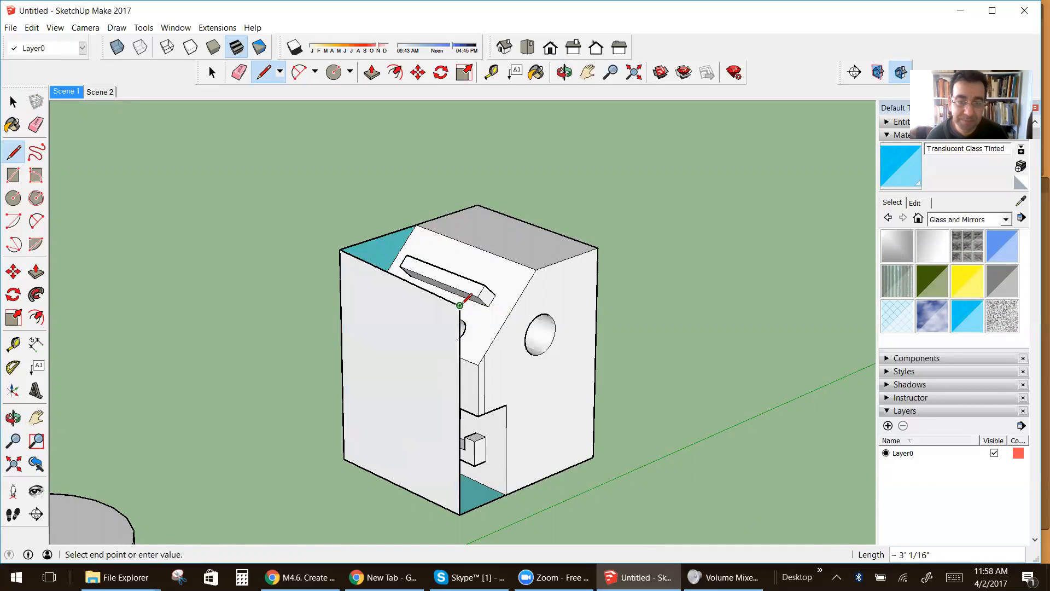
{"action": "left_click", "coordinate": [536, 268]}
Paint the new front face and near side face with Translucent Glass Tinted.
{"action": "key", "text": "b"}
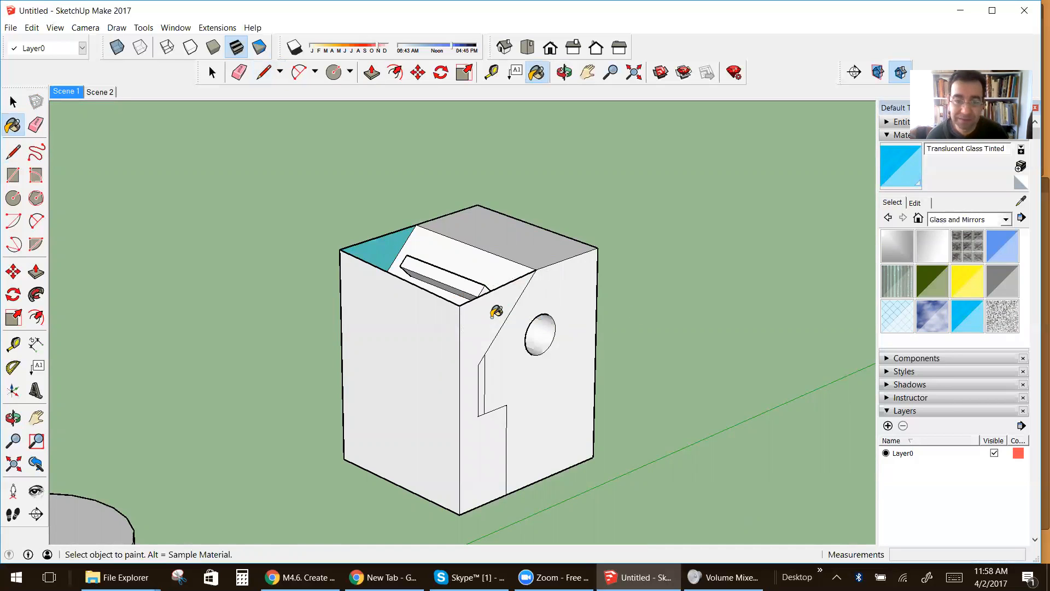
{"action": "left_click", "coordinate": [496, 312]}
{"action": "left_click", "coordinate": [432, 323]}
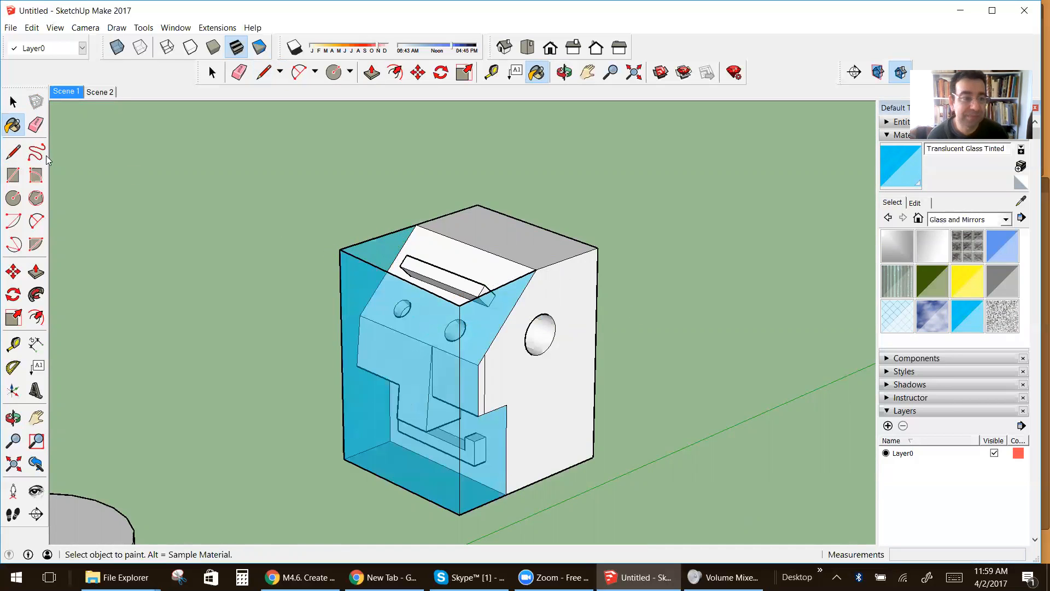
Draw two diagonal lines from the slope's upper corners to a shared point on the front top edge, closing the top.
{"action": "left_click", "coordinate": [13, 152]}
{"action": "left_click", "coordinate": [416, 224]}
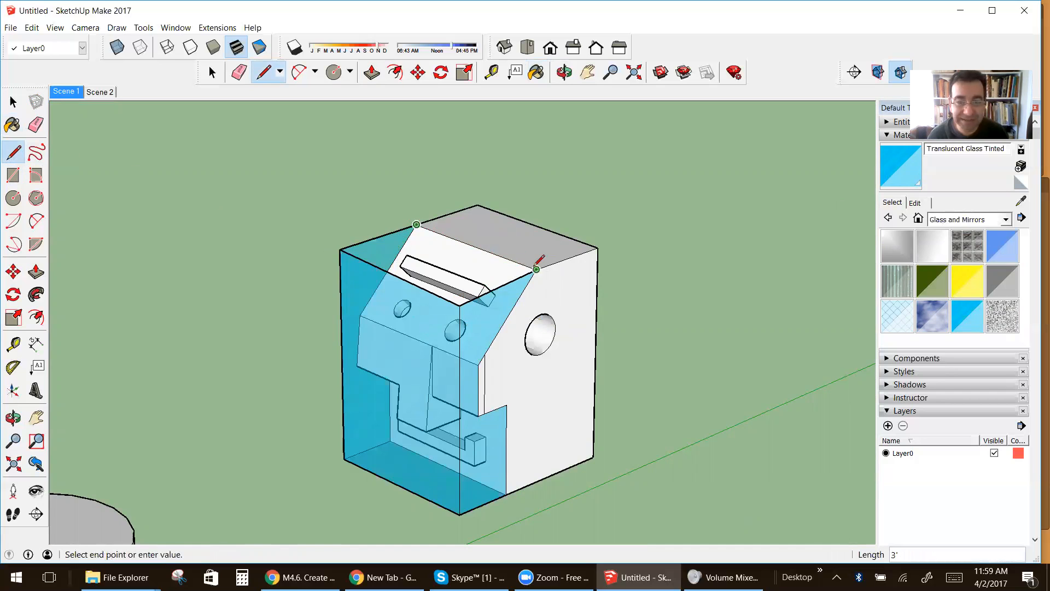
{"action": "left_click", "coordinate": [371, 262]}
{"action": "scroll", "coordinate": [378, 250], "scroll_direction": "up", "scroll_amount": 2}
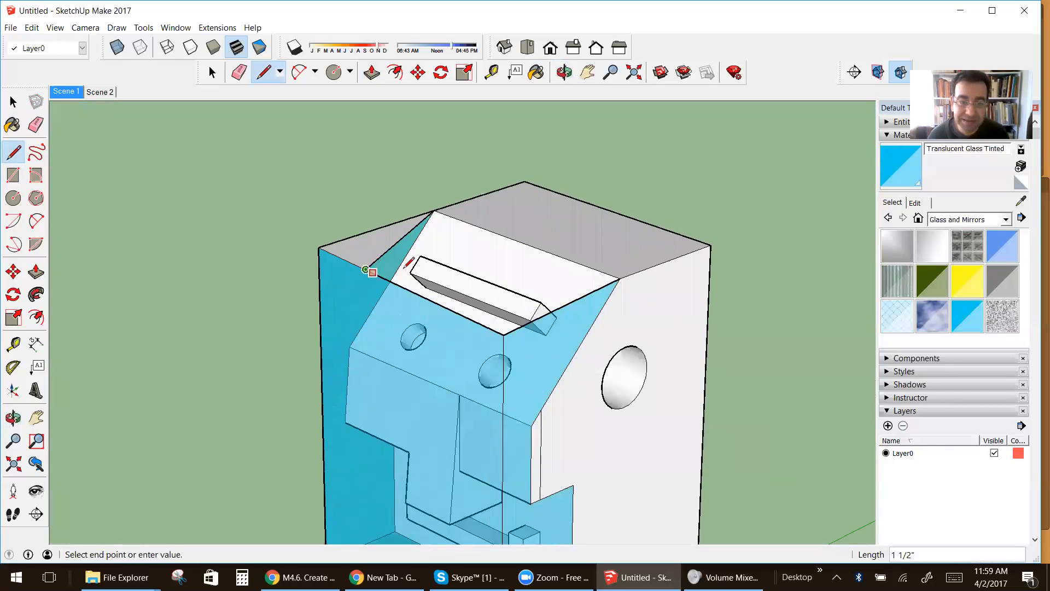
{"action": "left_click", "coordinate": [619, 279]}
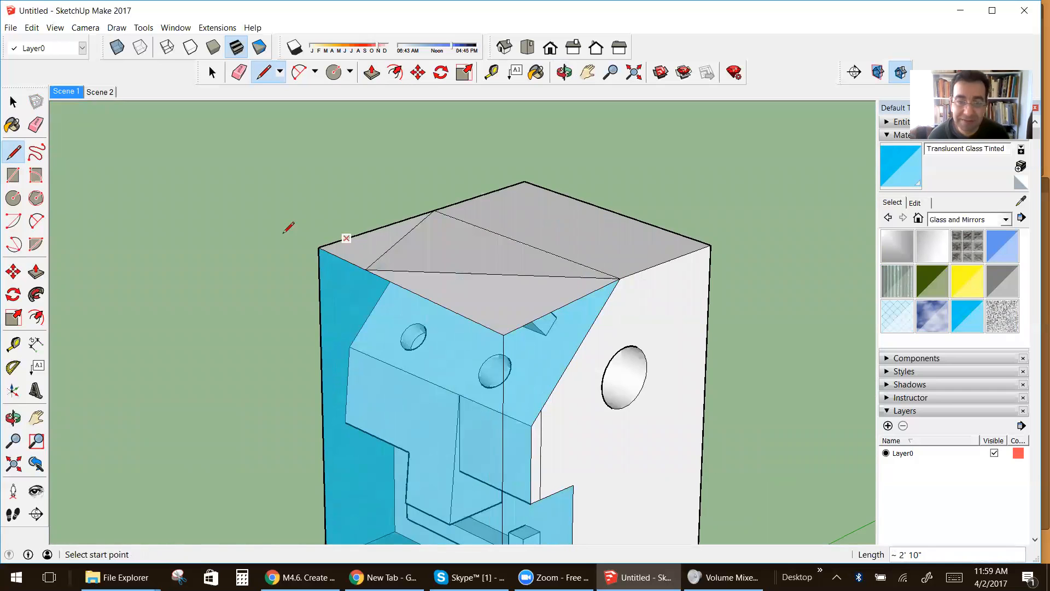
Paint the new triangular top faces with Translucent Glass Tinted.
{"action": "left_click", "coordinate": [889, 178]}
{"action": "left_click", "coordinate": [453, 283]}
{"action": "left_click", "coordinate": [393, 245]}
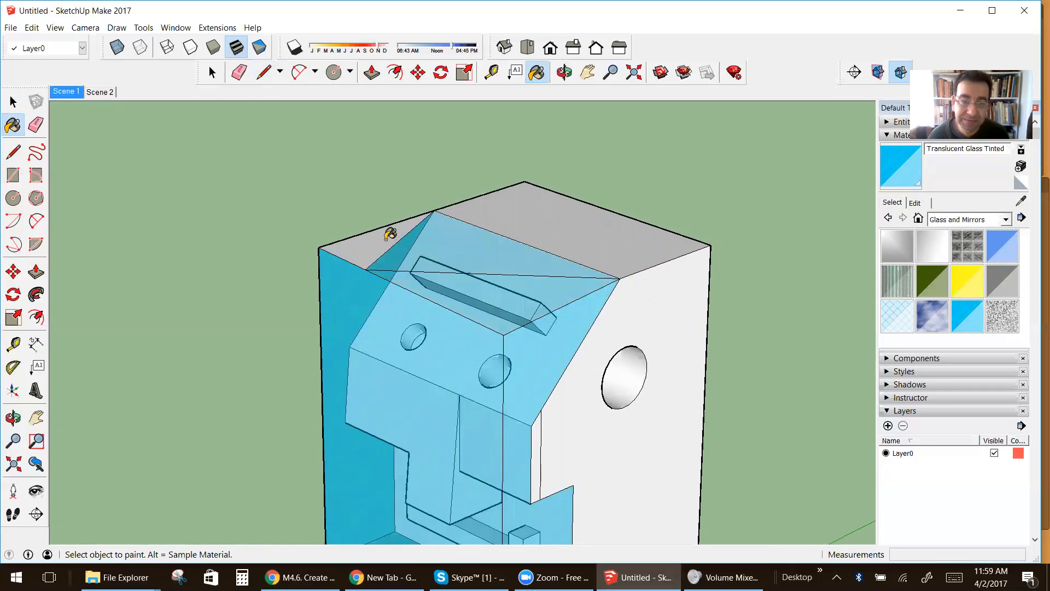
{"action": "scroll", "coordinate": [379, 251], "scroll_direction": "up", "scroll_amount": 2}
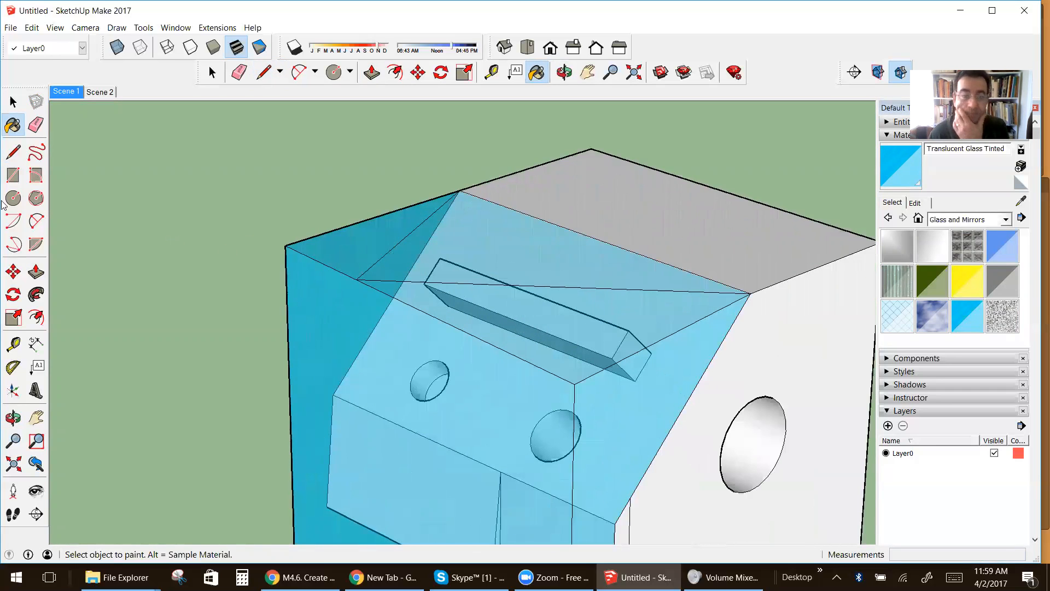
Hide the two diagonal edges across the glass top.
{"action": "left_click", "coordinate": [13, 101]}
{"action": "right_click", "coordinate": [407, 241]}
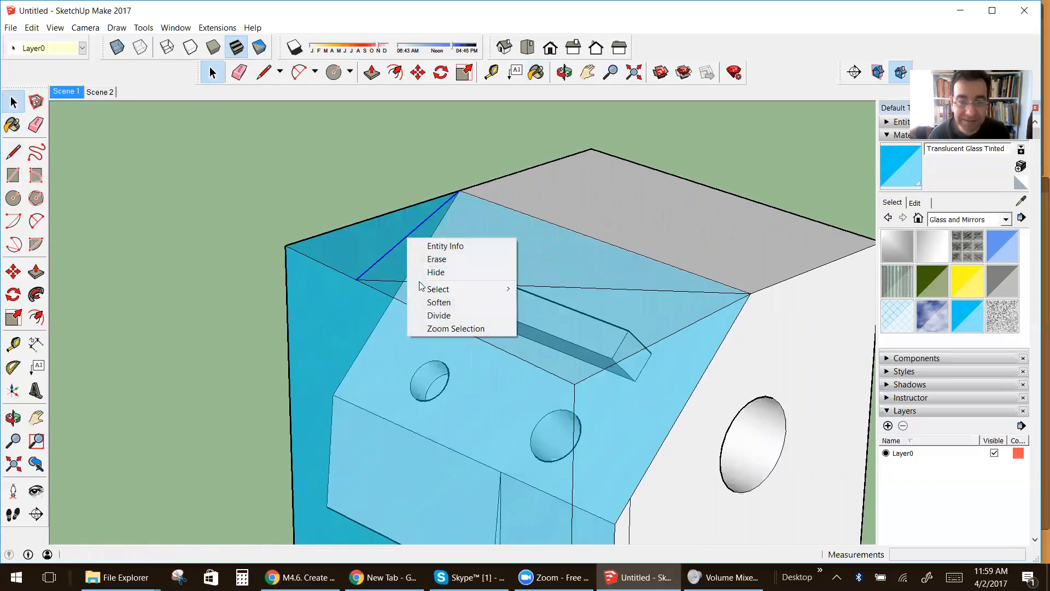
{"action": "left_click", "coordinate": [420, 274]}
{"action": "left_click", "coordinate": [419, 285]}
{"action": "right_click", "coordinate": [419, 286]}
{"action": "left_click", "coordinate": [435, 316]}
{"action": "scroll", "coordinate": [328, 265], "scroll_direction": "down", "scroll_amount": 3}
{"action": "scroll", "coordinate": [339, 279], "scroll_direction": "down", "scroll_amount": 2}
{"action": "scroll", "coordinate": [372, 382], "scroll_direction": "up", "scroll_amount": 3}
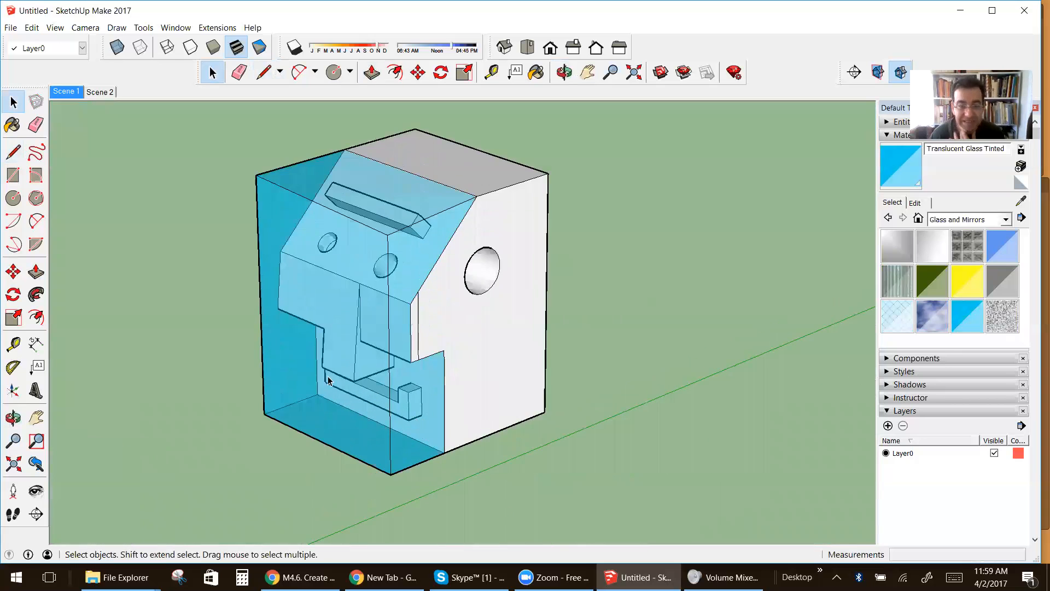
Examine the finished face block, the figure built from added blocks, and the plain cylinder between them.
{"action": "left_click", "coordinate": [13, 417]}
{"action": "left_click_drag", "start_coordinate": [314, 331], "coordinate": [819, 392]}
{"action": "left_click_drag", "start_coordinate": [396, 374], "coordinate": [466, 354]}
{"action": "scroll", "coordinate": [466, 353], "scroll_direction": "down", "scroll_amount": 4}
{"action": "scroll", "coordinate": [385, 333], "scroll_direction": "down", "scroll_amount": 4}
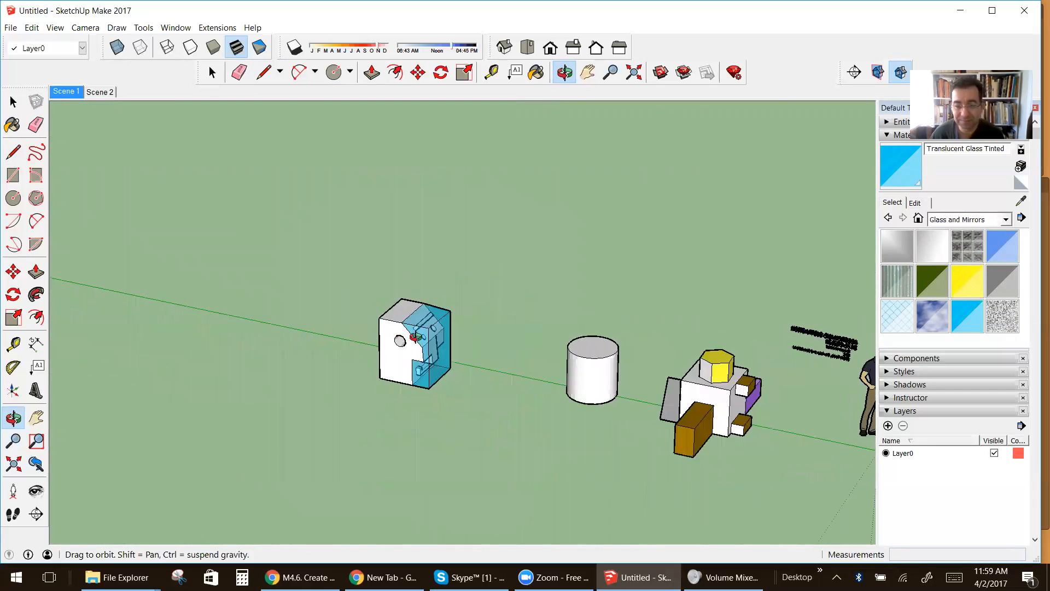
{"action": "scroll", "coordinate": [415, 338], "scroll_direction": "down", "scroll_amount": 1}
{"action": "scroll", "coordinate": [642, 375], "scroll_direction": "up", "scroll_amount": 7}
{"action": "left_click_drag", "start_coordinate": [641, 296], "coordinate": [274, 313]}
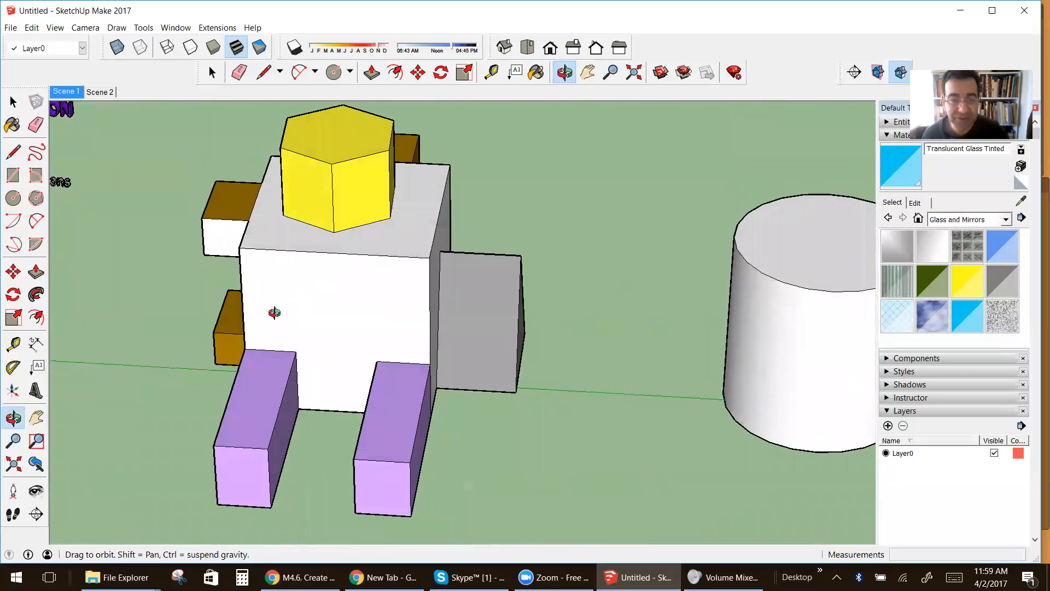
{"action": "scroll", "coordinate": [451, 285], "scroll_direction": "down", "scroll_amount": 2}
{"action": "left_click_drag", "start_coordinate": [406, 297], "coordinate": [451, 268]}
{"action": "scroll", "coordinate": [469, 273], "scroll_direction": "down", "scroll_amount": 5}
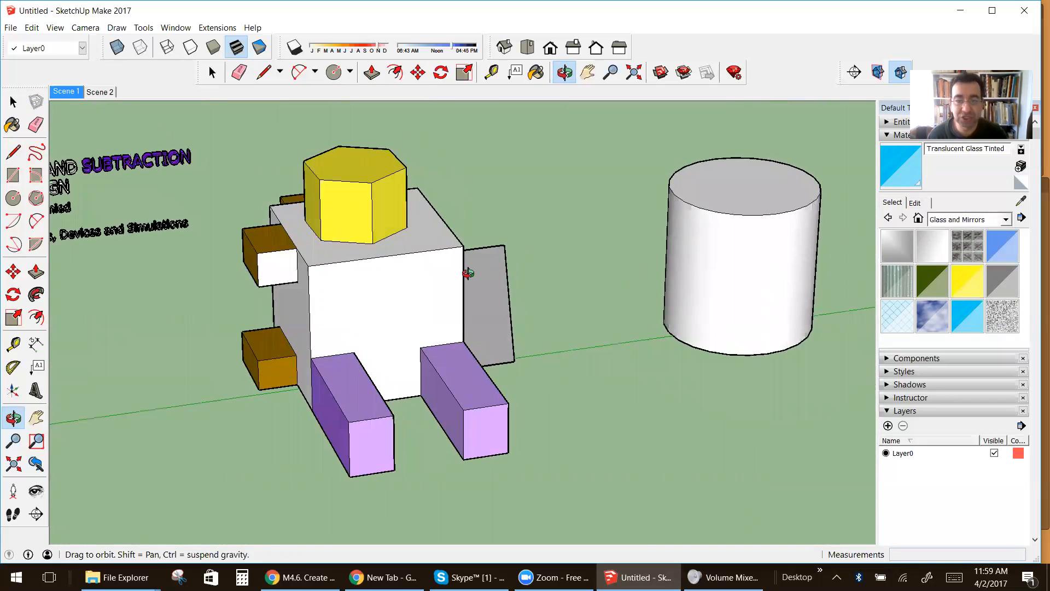
{"action": "scroll", "coordinate": [632, 263], "scroll_direction": "up", "scroll_amount": 3}
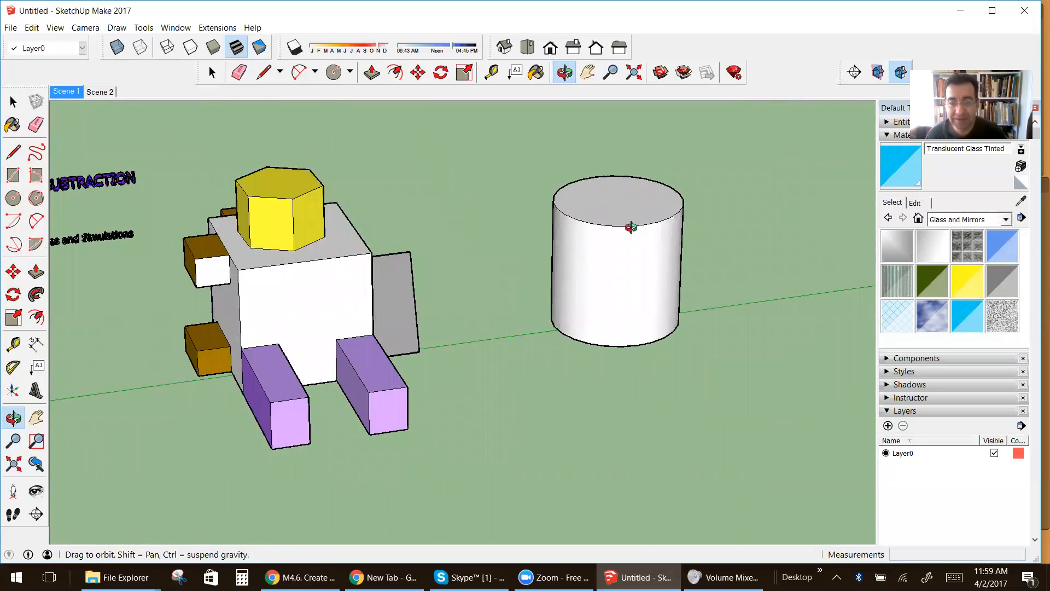
{"action": "scroll", "coordinate": [615, 221], "scroll_direction": "up", "scroll_amount": 2}
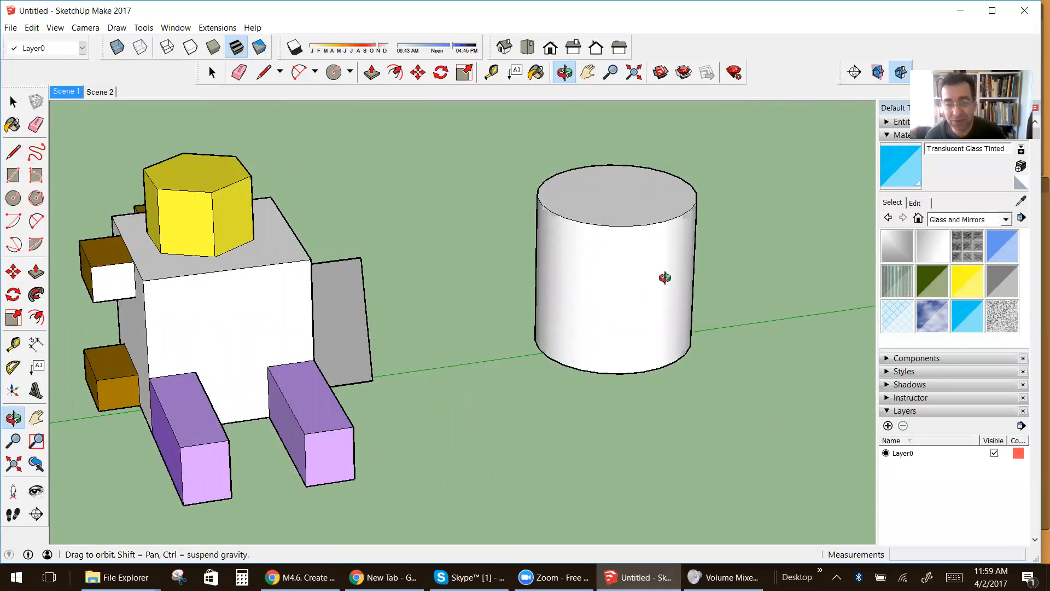
{"action": "scroll", "coordinate": [581, 294], "scroll_direction": "down", "scroll_amount": 1}
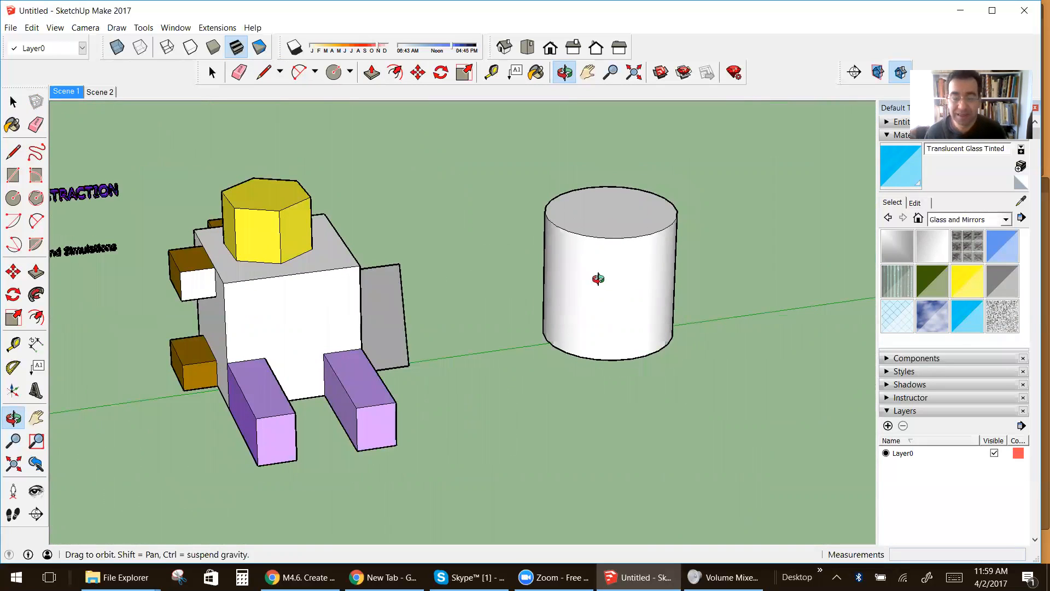
Try to draw a rectangle directly on the cylinder's curved side.
{"action": "scroll", "coordinate": [621, 218], "scroll_direction": "up", "scroll_amount": 2}
{"action": "key", "text": "c"}
{"action": "key", "text": "r"}
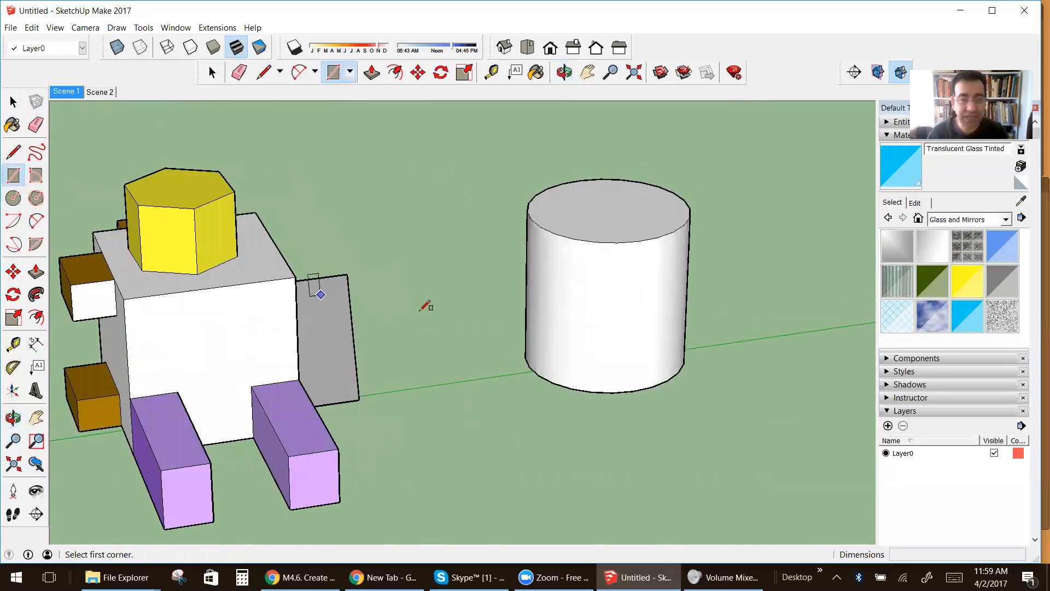
{"action": "left_click", "coordinate": [610, 286]}
{"action": "left_click", "coordinate": [680, 329]}
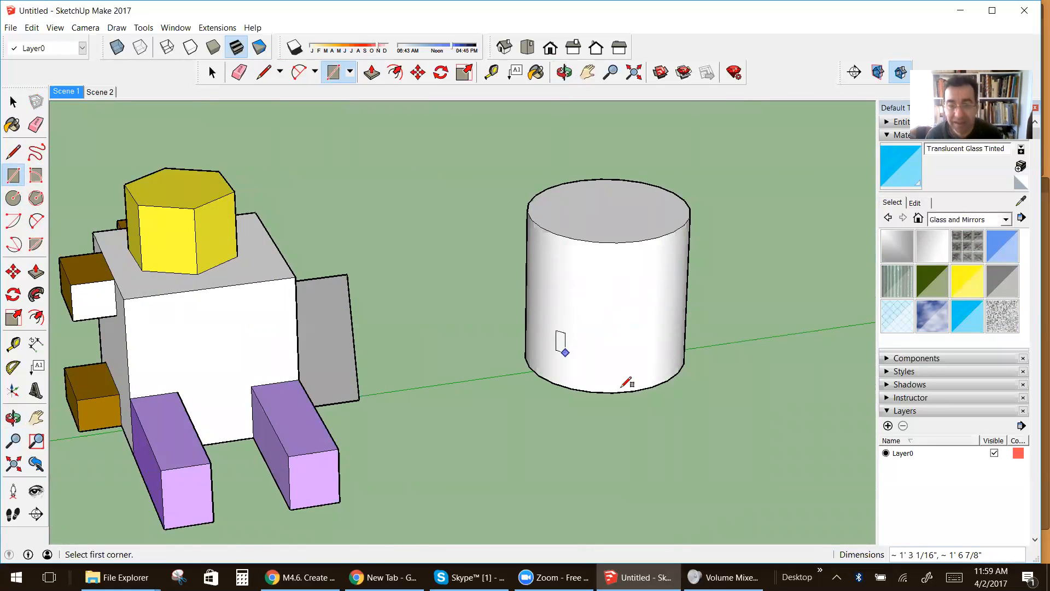
Draw a rectangle about 3' by 1' 7" on the ground in front of the cylinder and pull it up about 1' 1".
{"action": "scroll", "coordinate": [628, 383], "scroll_direction": "down", "scroll_amount": 2}
{"action": "left_click", "coordinate": [690, 469]}
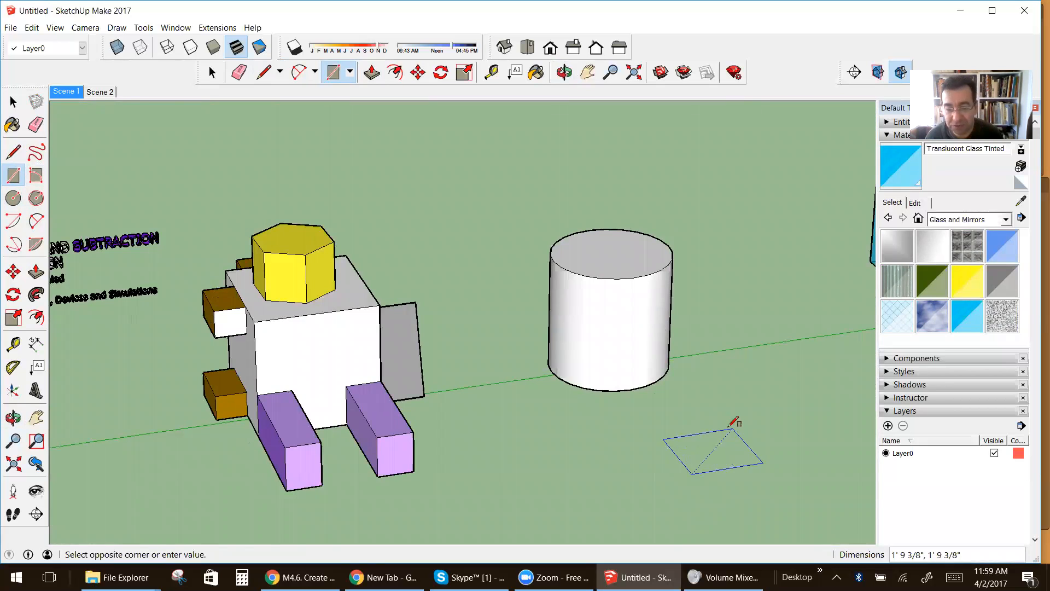
{"action": "left_click", "coordinate": [708, 400]}
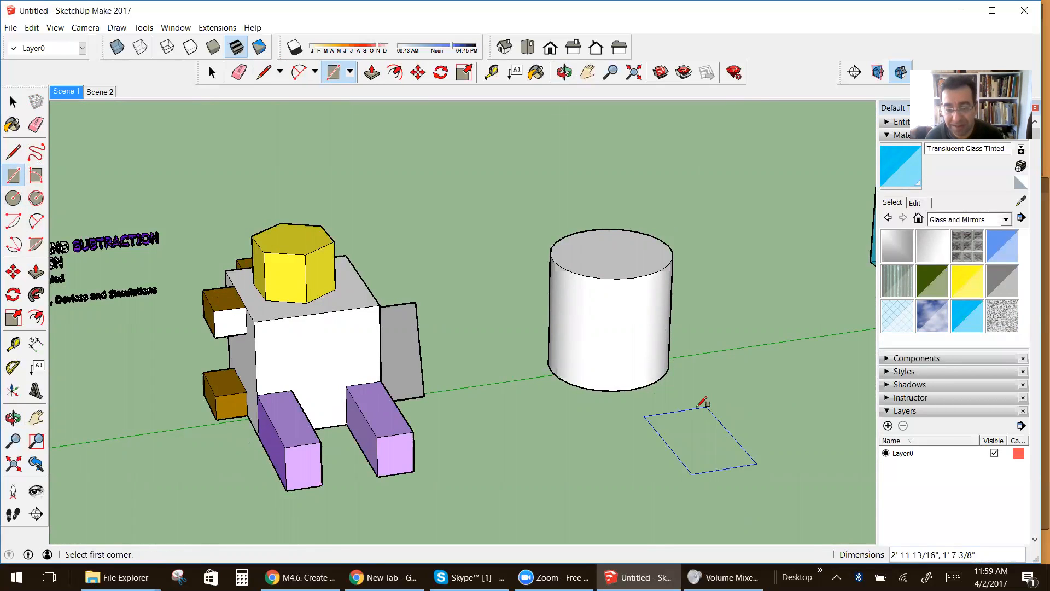
{"action": "scroll", "coordinate": [727, 441], "scroll_direction": "down", "scroll_amount": 3}
{"action": "scroll", "coordinate": [601, 376], "scroll_direction": "up", "scroll_amount": 3}
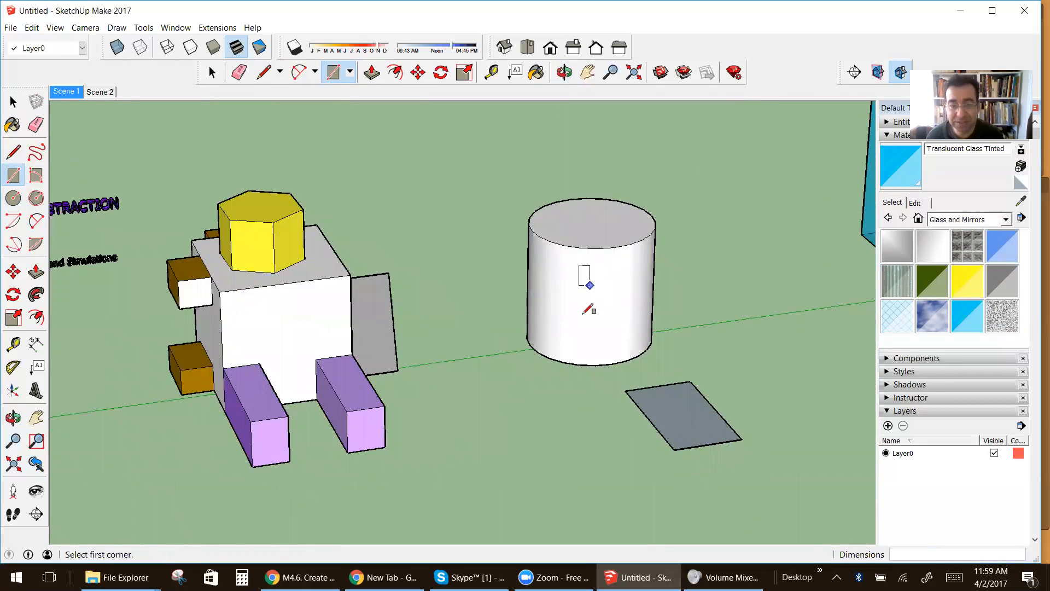
{"action": "left_click", "coordinate": [35, 271]}
{"action": "left_click", "coordinate": [705, 421]}
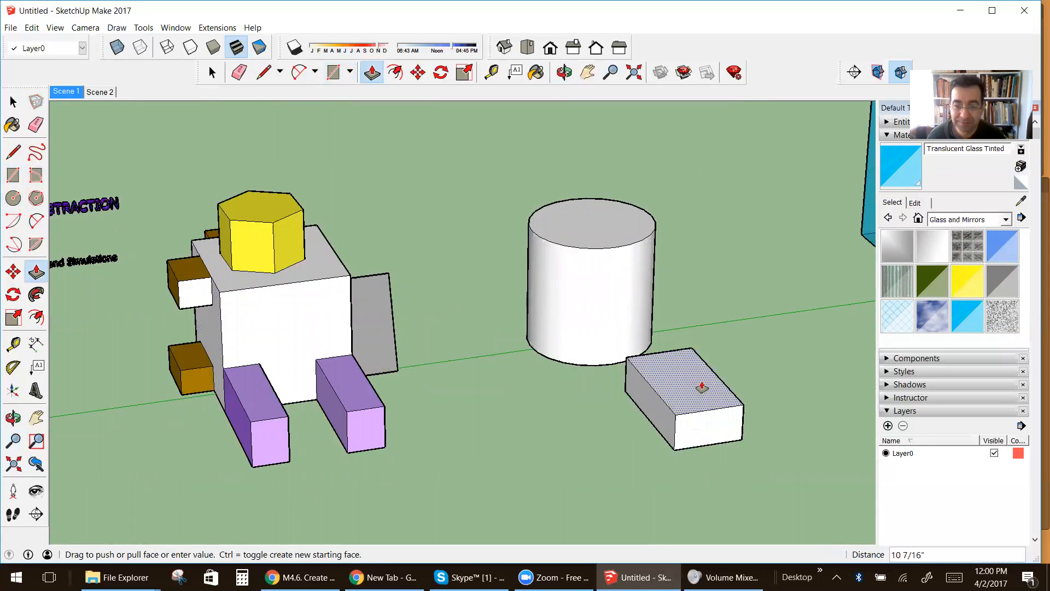
{"action": "left_click", "coordinate": [705, 378]}
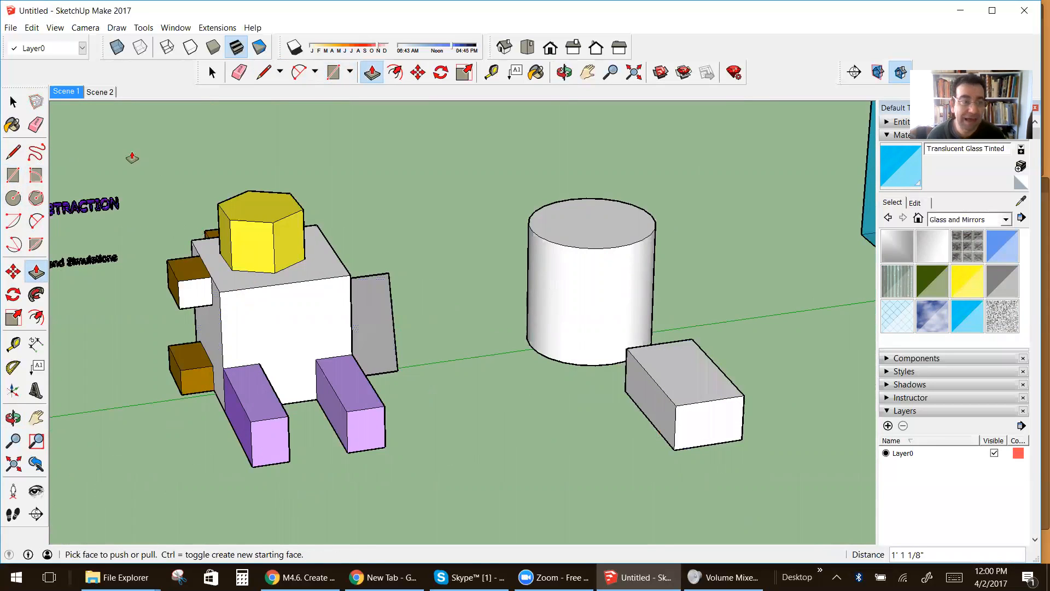
{"action": "left_click", "coordinate": [13, 102]}
{"action": "triple_click", "coordinate": [696, 377]}
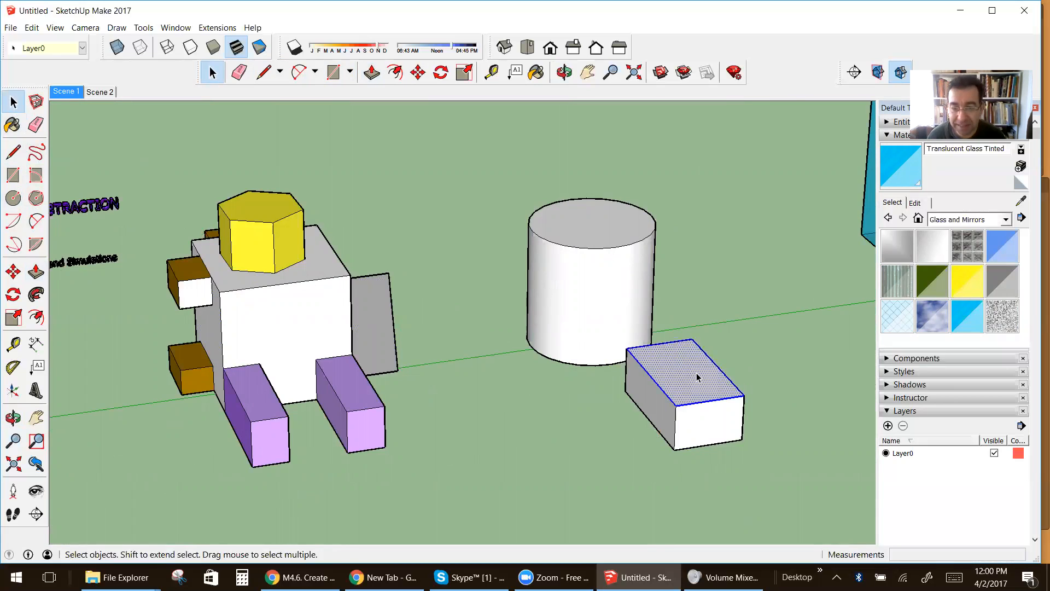
{"action": "right_click", "coordinate": [697, 377]}
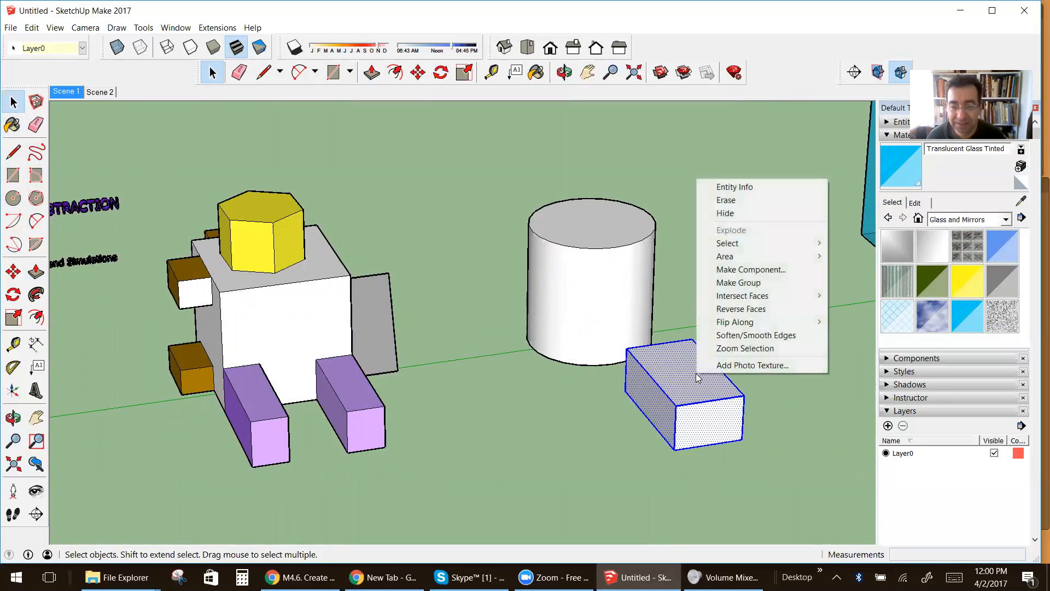
{"action": "left_click", "coordinate": [742, 283]}
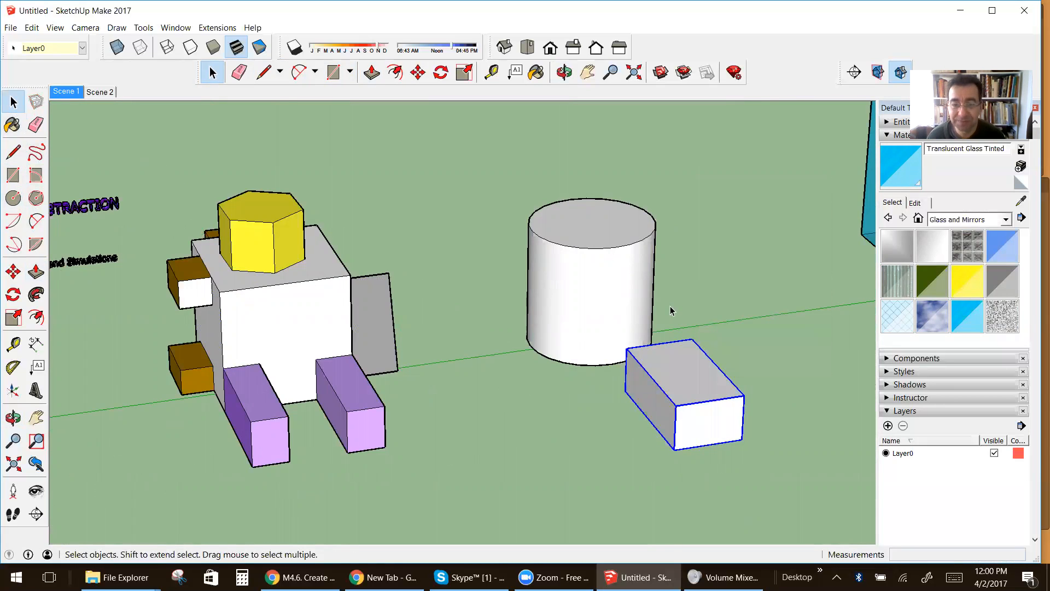
{"action": "left_click", "coordinate": [13, 271]}
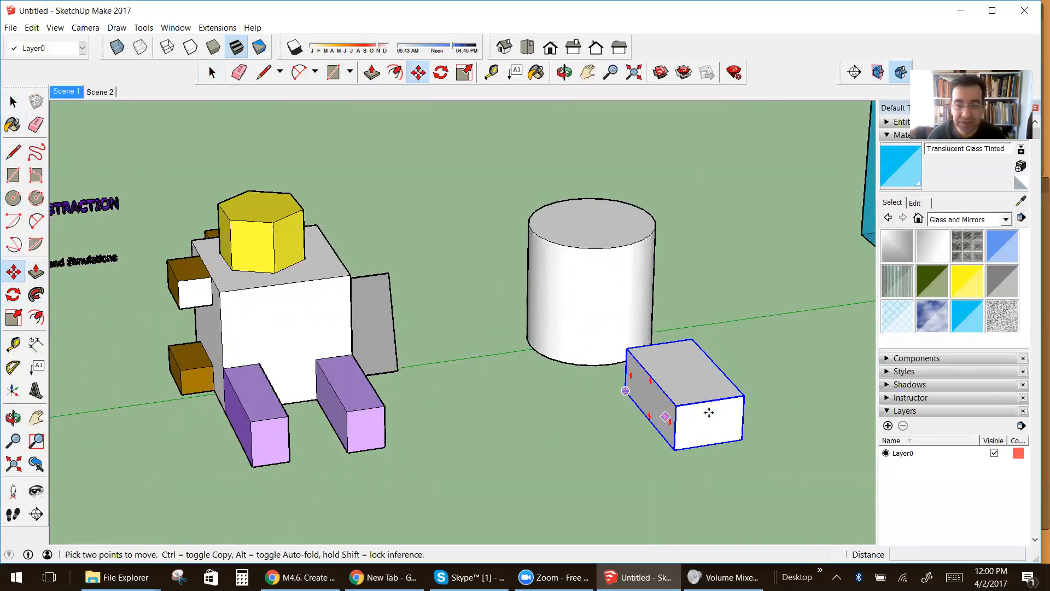
{"action": "left_click", "coordinate": [709, 401]}
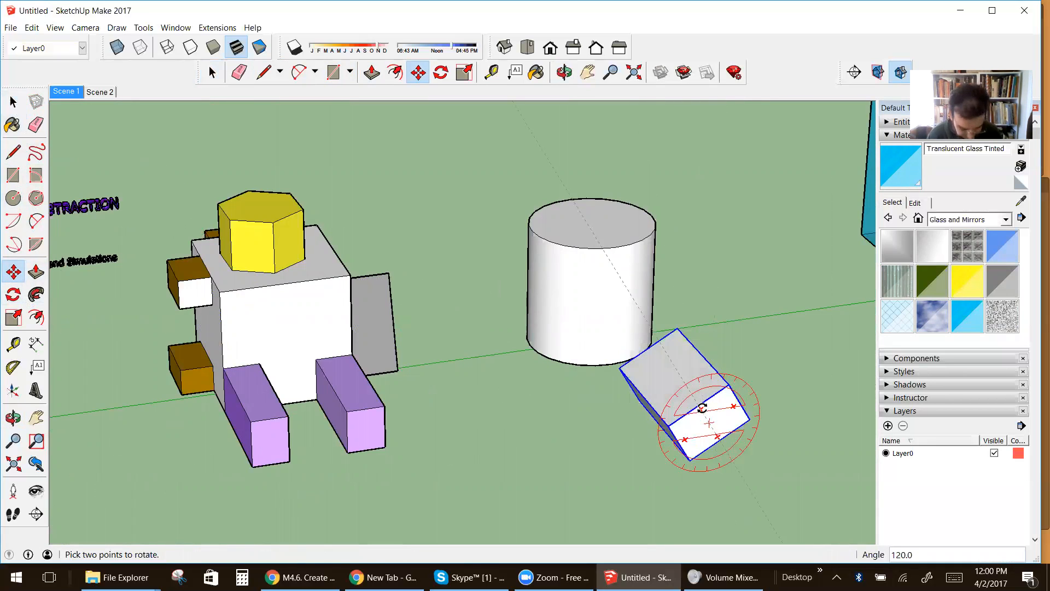
{"action": "key", "text": "Escape"}
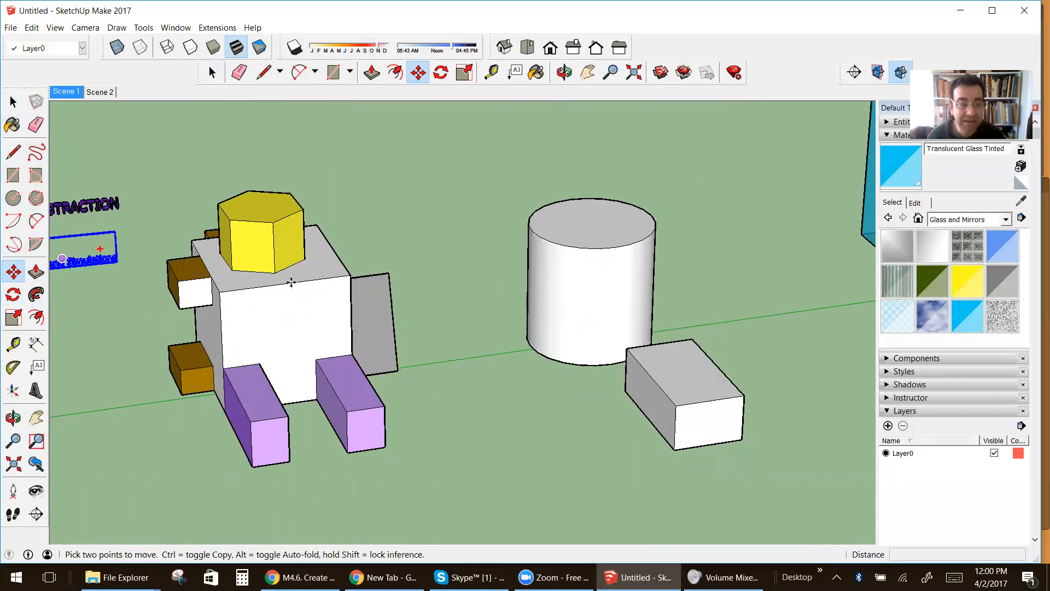
Select all the geometry of the box in front of the cylinder and make it a group.
{"action": "left_click", "coordinate": [13, 102]}
{"action": "left_click", "coordinate": [687, 367]}
{"action": "triple_click", "coordinate": [687, 367]}
{"action": "right_click", "coordinate": [687, 365]}
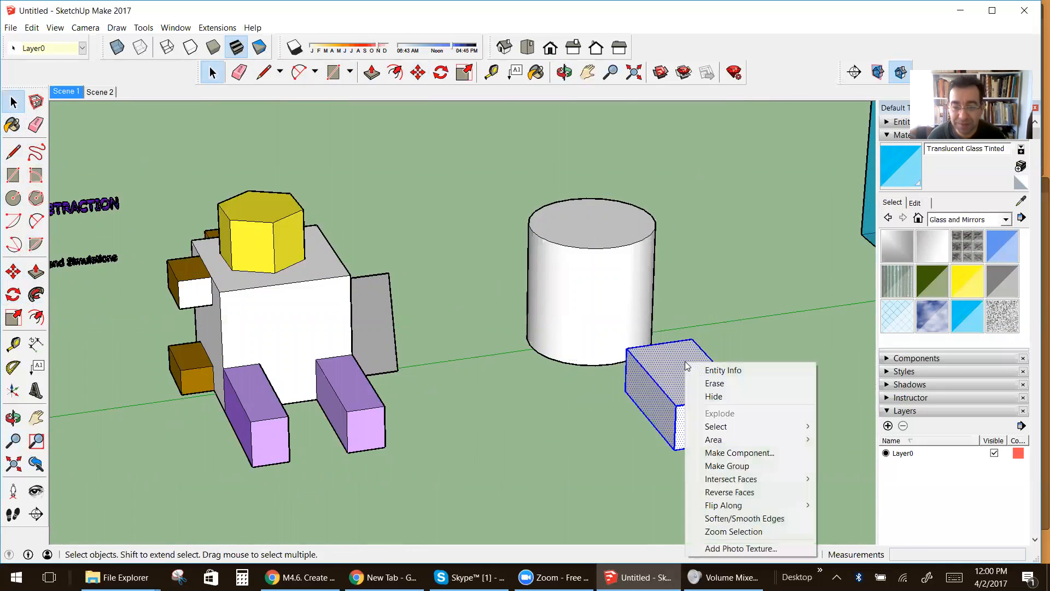
{"action": "left_click", "coordinate": [726, 466]}
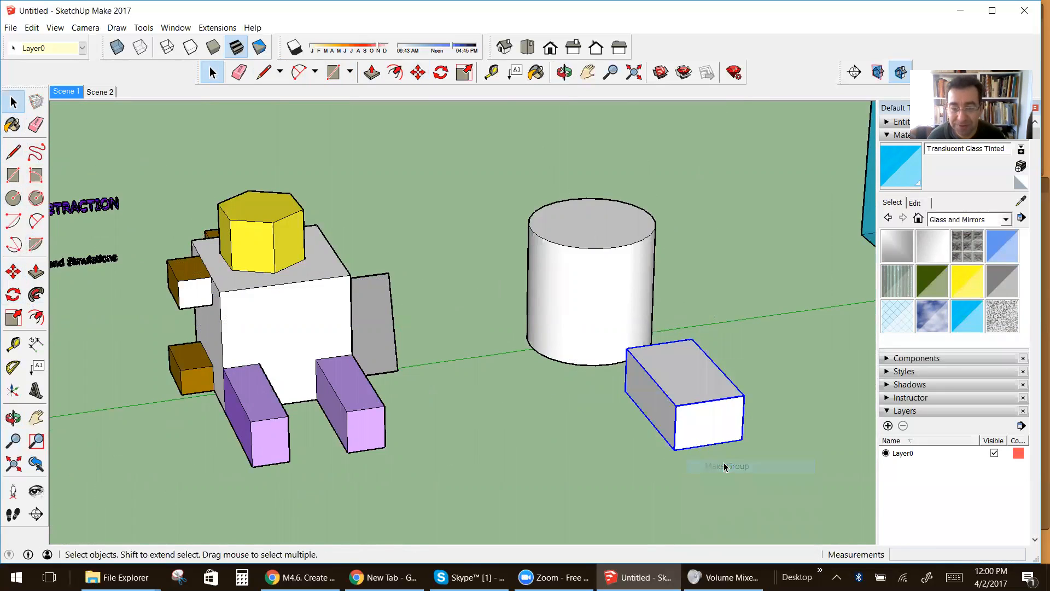
Move the box group about 4' 2" so it sits partly inside the cylinder's curved side.
{"action": "left_click", "coordinate": [13, 271]}
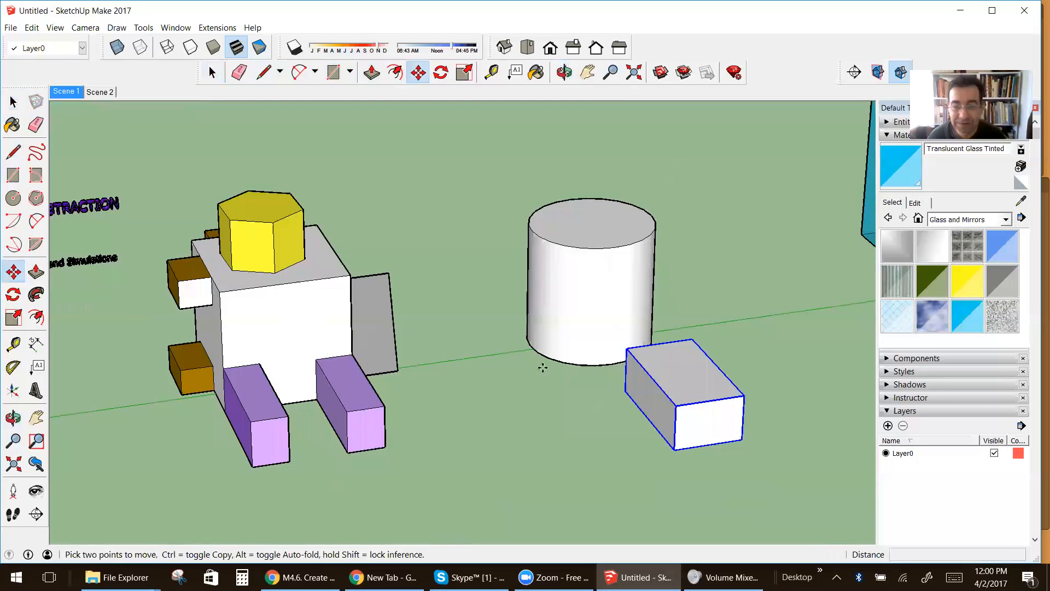
{"action": "left_click", "coordinate": [697, 386]}
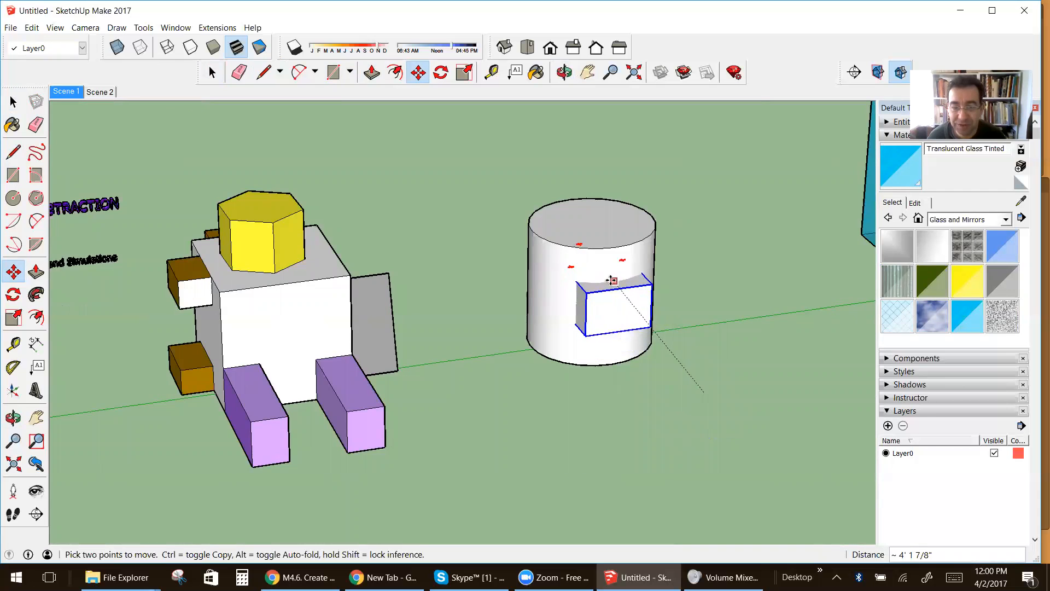
{"action": "left_click", "coordinate": [611, 277]}
Edit the box group, pull its outer end face about 1' 3" away from the cylinder, and leave the group.
{"action": "left_click", "coordinate": [13, 418]}
{"action": "left_click_drag", "start_coordinate": [104, 407], "coordinate": [633, 312]}
{"action": "left_click", "coordinate": [13, 101]}
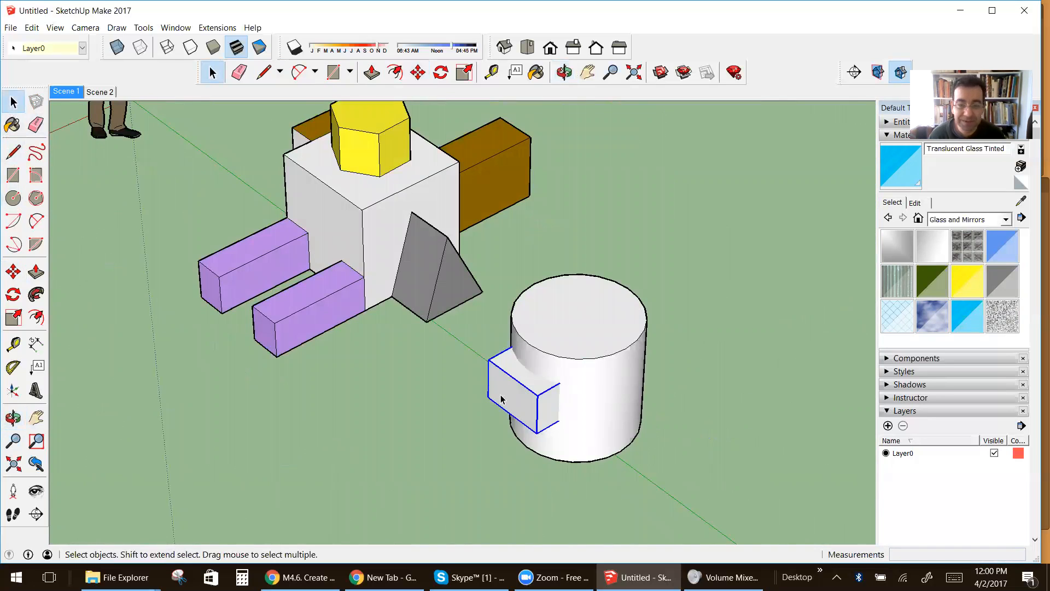
{"action": "double_click", "coordinate": [502, 399]}
{"action": "left_click", "coordinate": [36, 271]}
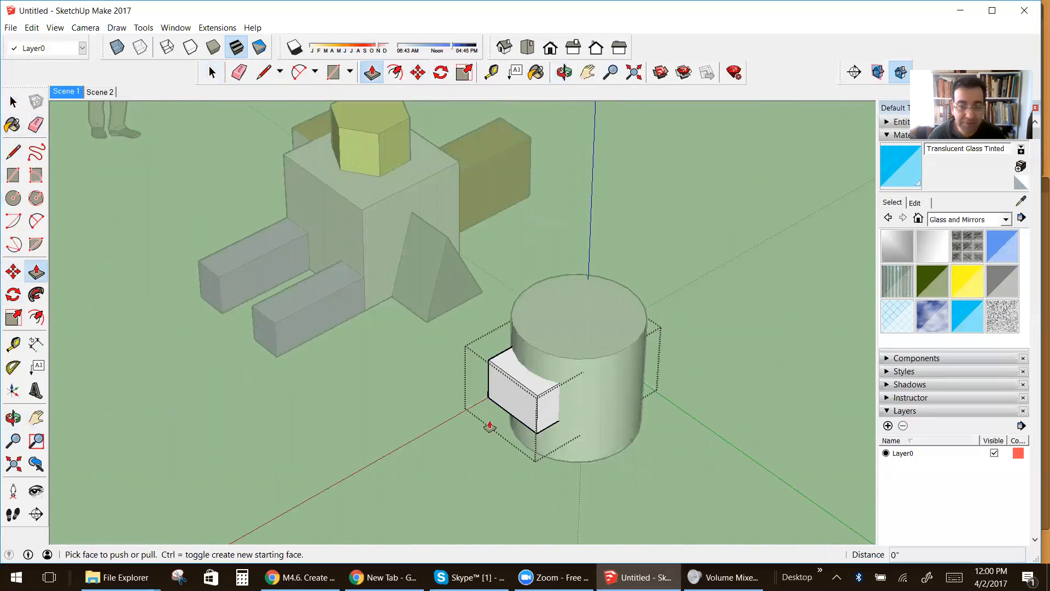
{"action": "left_click_drag", "start_coordinate": [495, 420], "coordinate": [467, 439]}
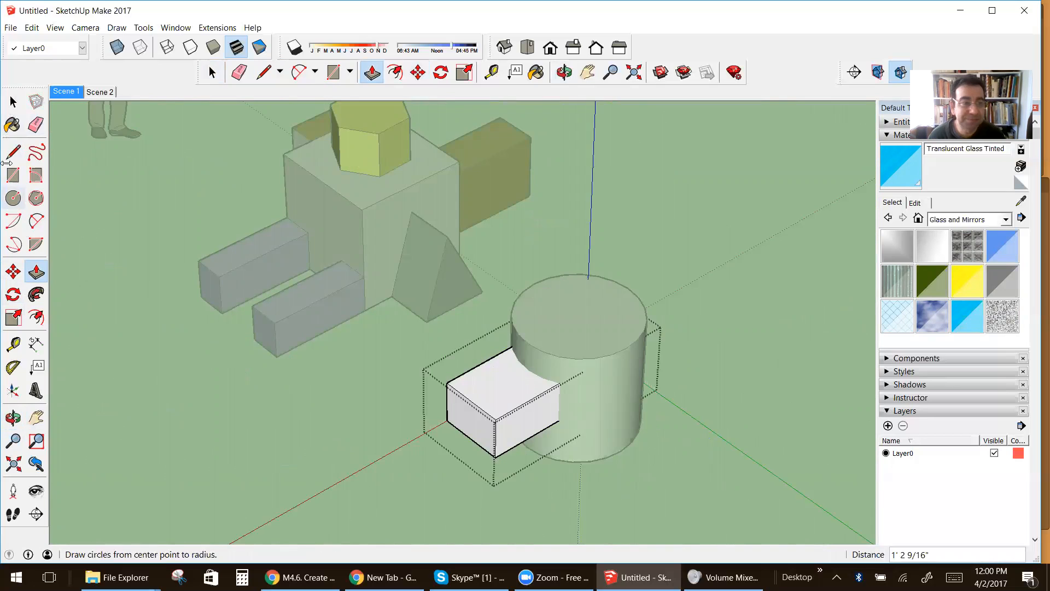
{"action": "left_click", "coordinate": [13, 102]}
{"action": "left_click", "coordinate": [237, 450]}
Move the lengthened box group deeper into the cylinder along its length.
{"action": "left_click", "coordinate": [458, 419]}
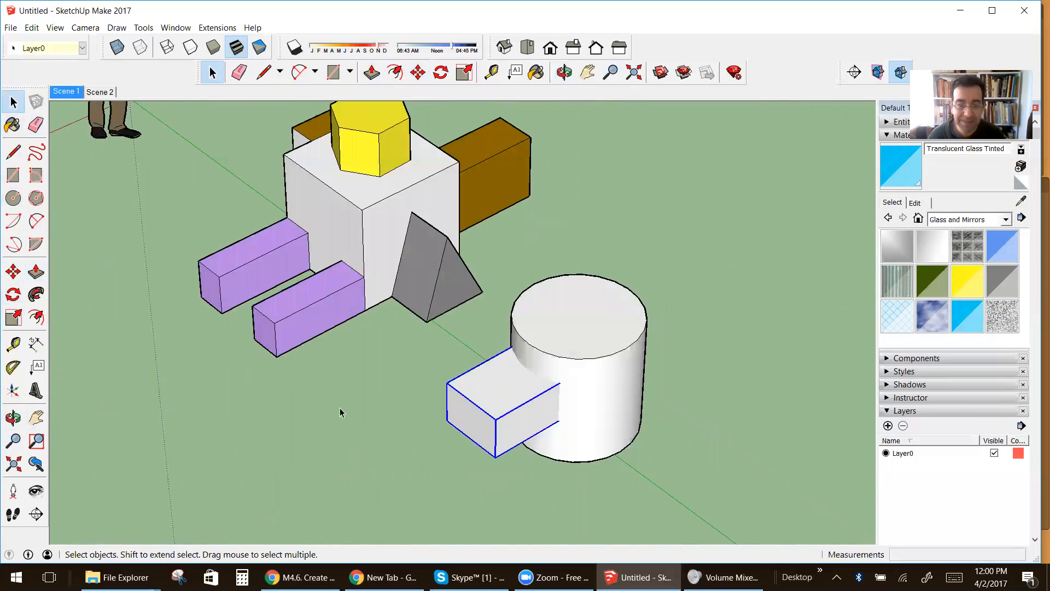
{"action": "key", "text": "m"}
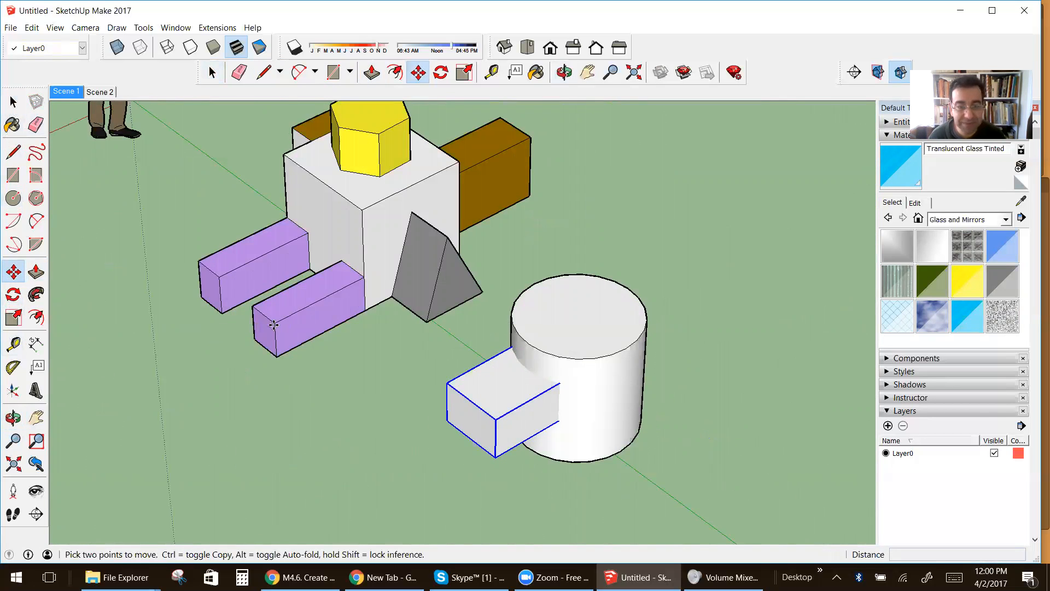
{"action": "left_click", "coordinate": [273, 325]}
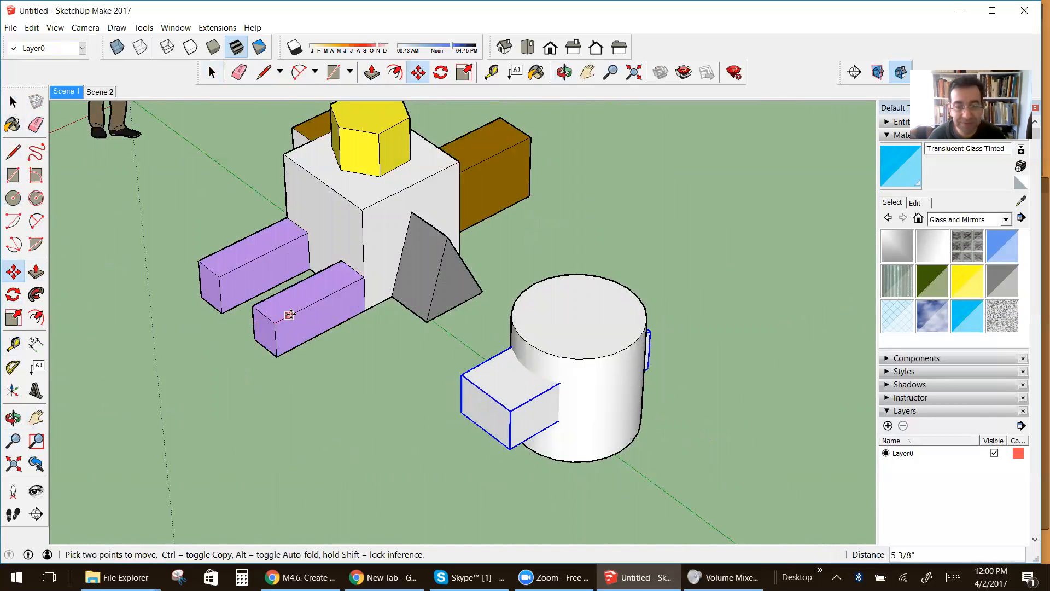
Explode the box group embedded in the cylinder and select the box's top face.
{"action": "left_click", "coordinate": [13, 417]}
{"action": "left_click_drag", "start_coordinate": [503, 370], "coordinate": [670, 312]}
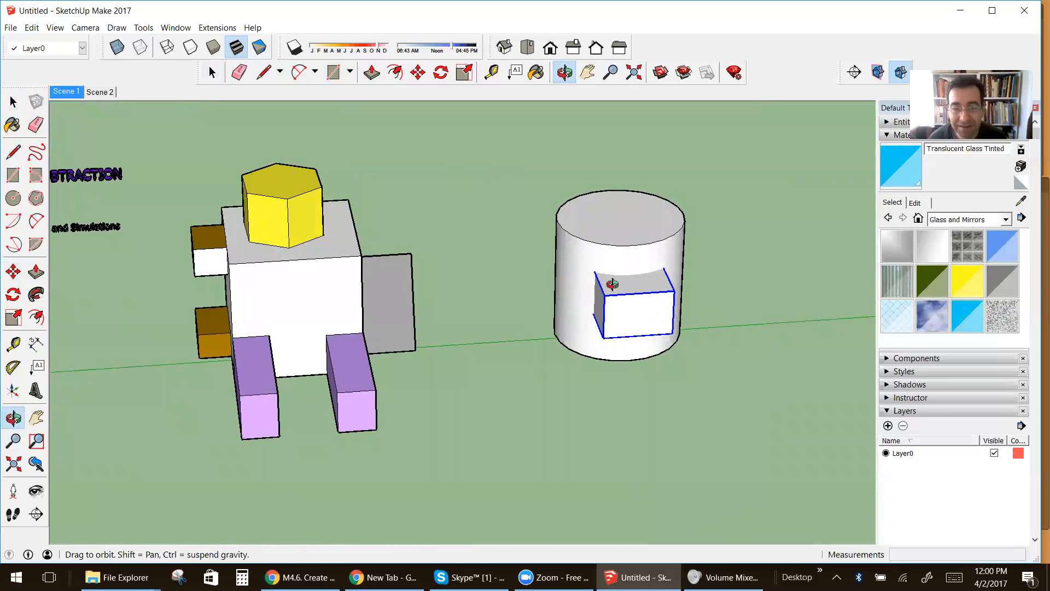
{"action": "scroll", "coordinate": [635, 258], "scroll_direction": "up", "scroll_amount": 3}
{"action": "left_click_drag", "start_coordinate": [592, 302], "coordinate": [684, 295]}
{"action": "scroll", "coordinate": [605, 225], "scroll_direction": "down", "scroll_amount": 3}
{"action": "left_click_drag", "start_coordinate": [597, 236], "coordinate": [726, 242]}
{"action": "scroll", "coordinate": [711, 244], "scroll_direction": "up", "scroll_amount": 2}
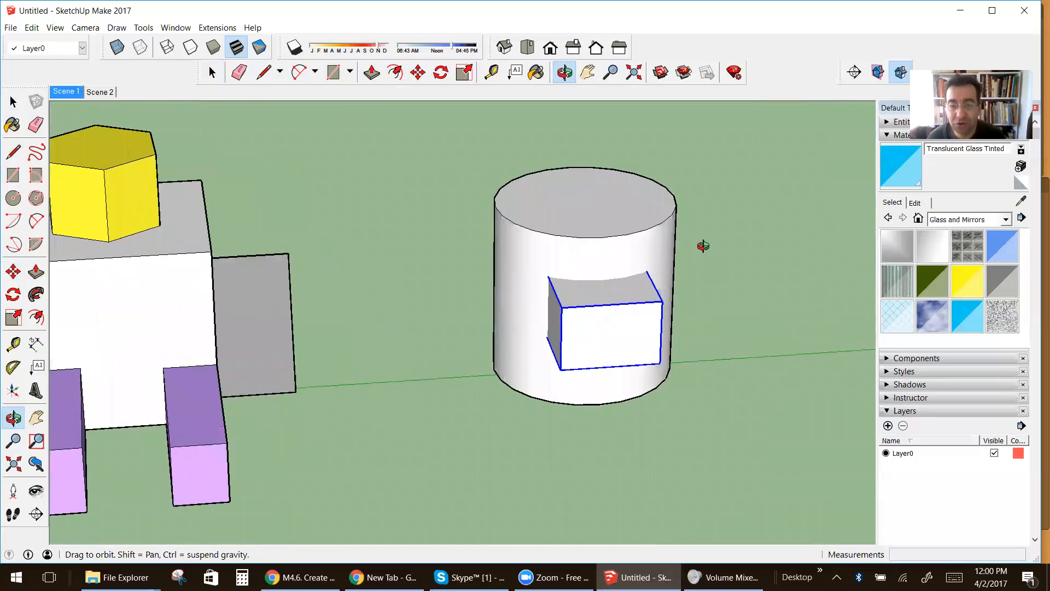
{"action": "left_click", "coordinate": [13, 101]}
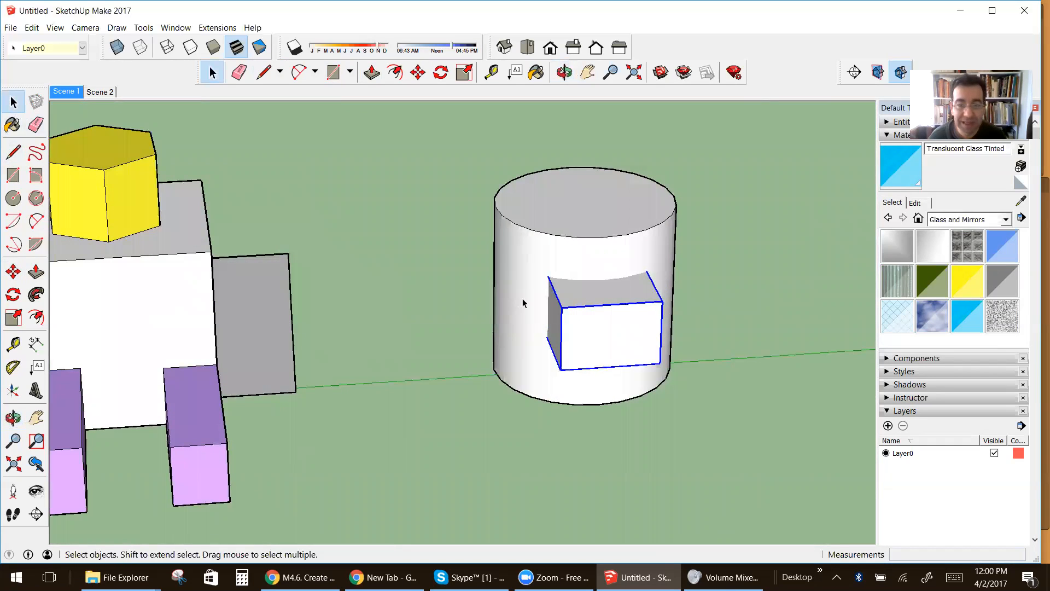
{"action": "left_click", "coordinate": [455, 256]}
{"action": "left_click", "coordinate": [579, 310]}
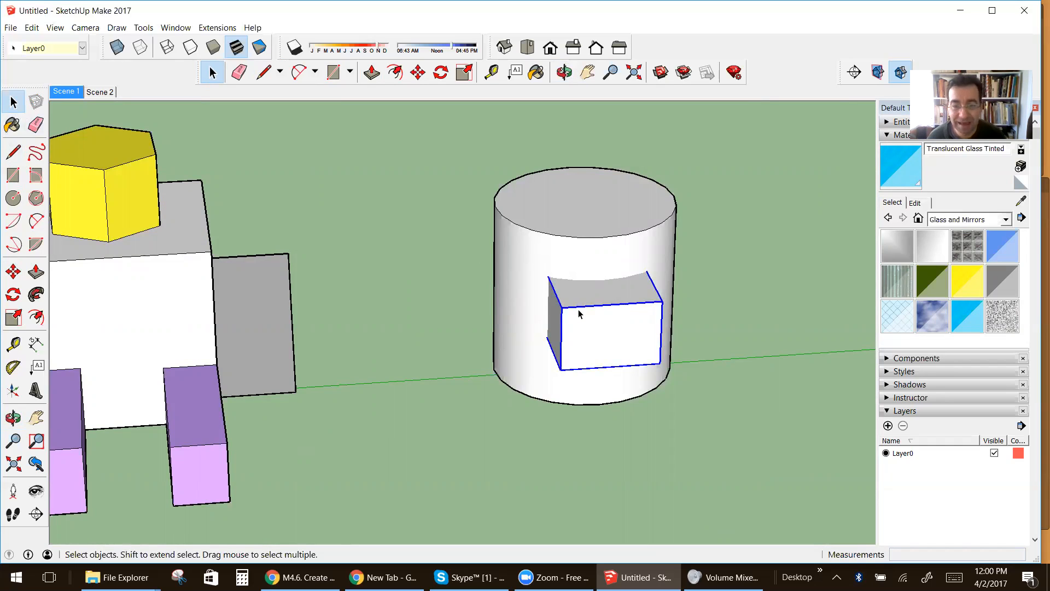
{"action": "right_click", "coordinate": [577, 310]}
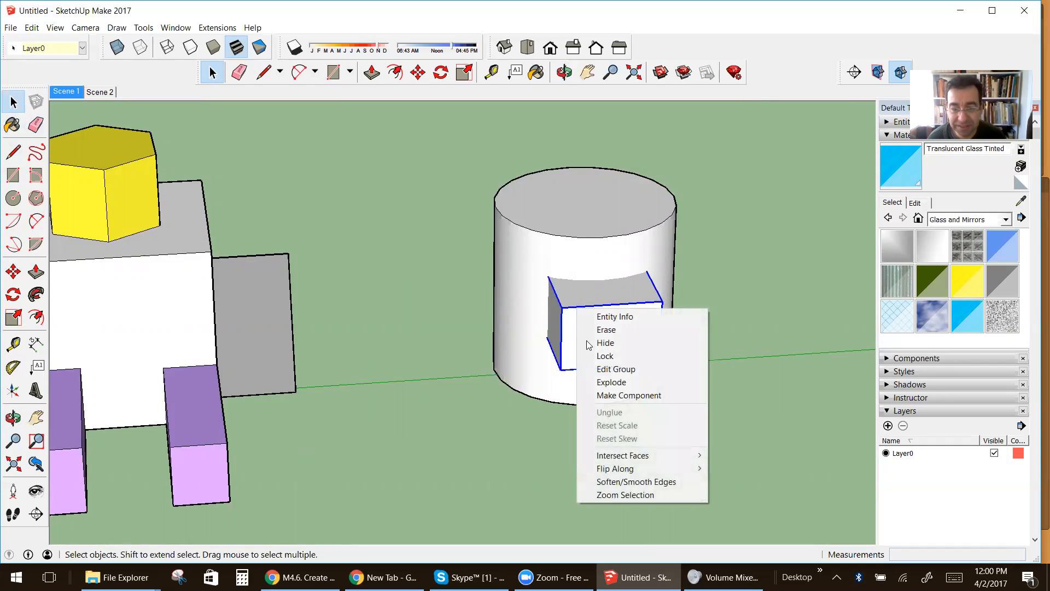
{"action": "left_click", "coordinate": [611, 382]}
{"action": "left_click", "coordinate": [699, 335]}
{"action": "left_click", "coordinate": [615, 295]}
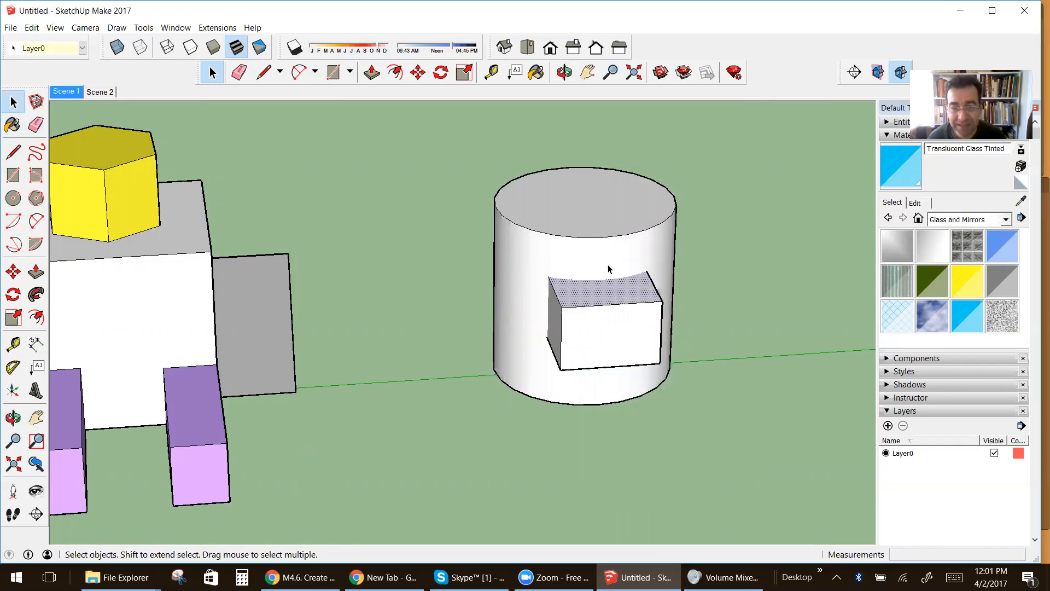
Select the whole cylinder and embedded box and intersect their faces with the selection.
{"action": "left_click", "coordinate": [612, 326]}
{"action": "scroll", "coordinate": [576, 320], "scroll_direction": "down", "scroll_amount": 3}
{"action": "left_click_drag", "start_coordinate": [555, 237], "coordinate": [677, 424]}
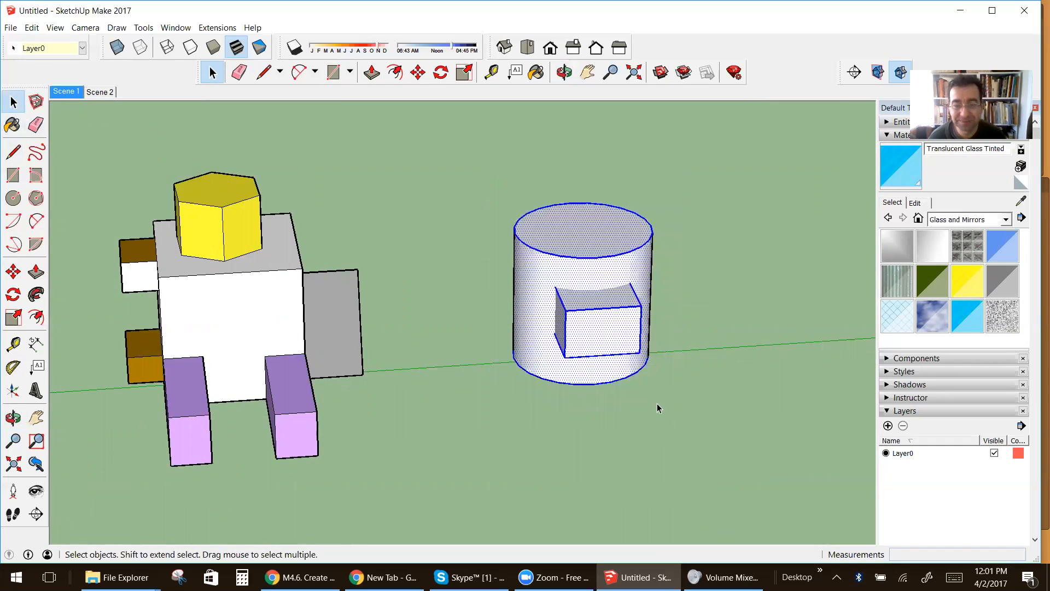
{"action": "left_click", "coordinate": [486, 230]}
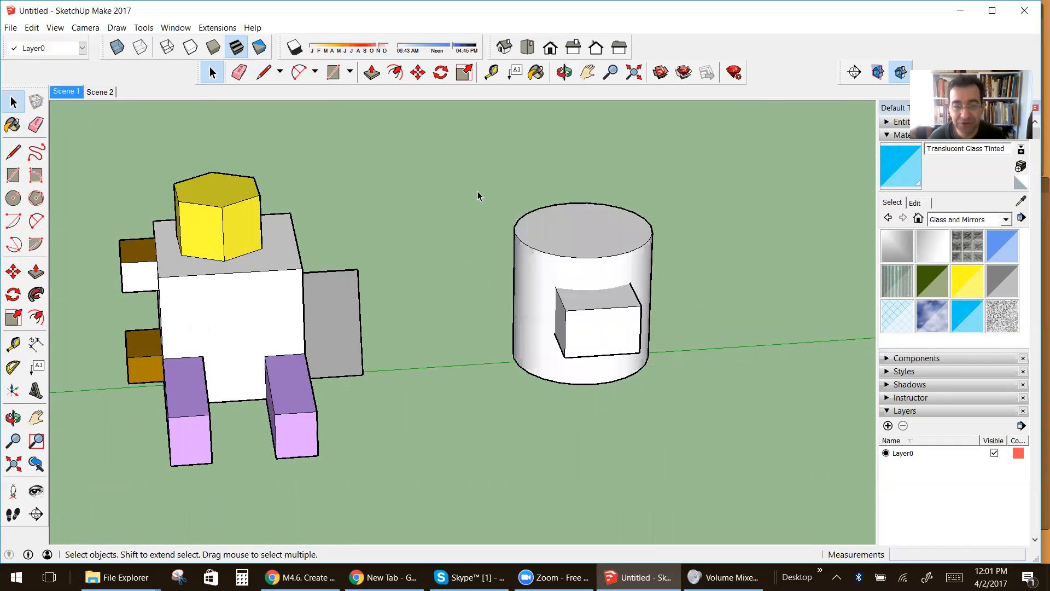
{"action": "left_click_drag", "start_coordinate": [574, 271], "coordinate": [675, 423]}
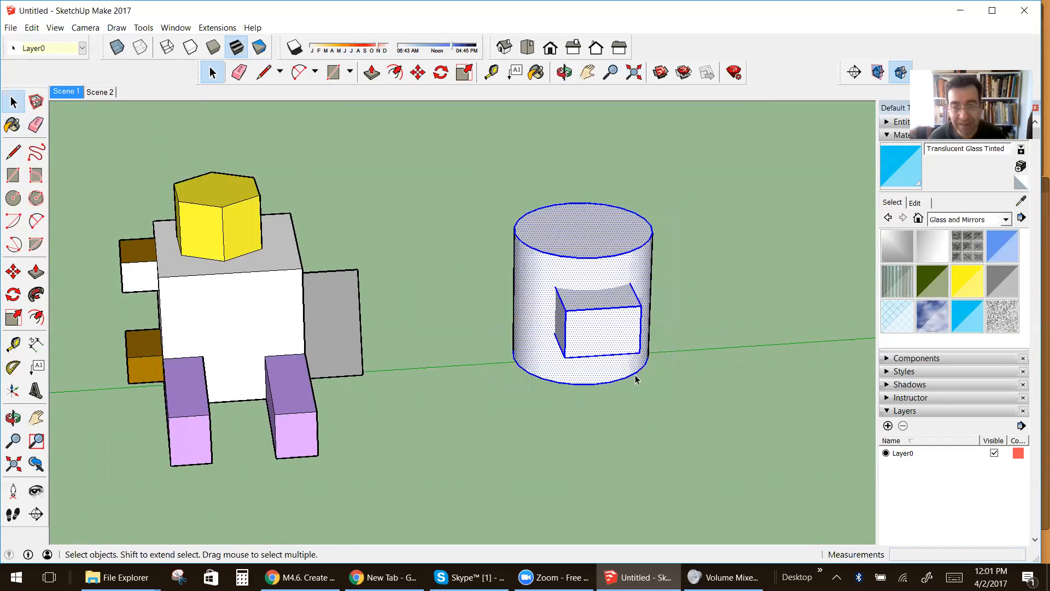
{"action": "right_click", "coordinate": [597, 283]}
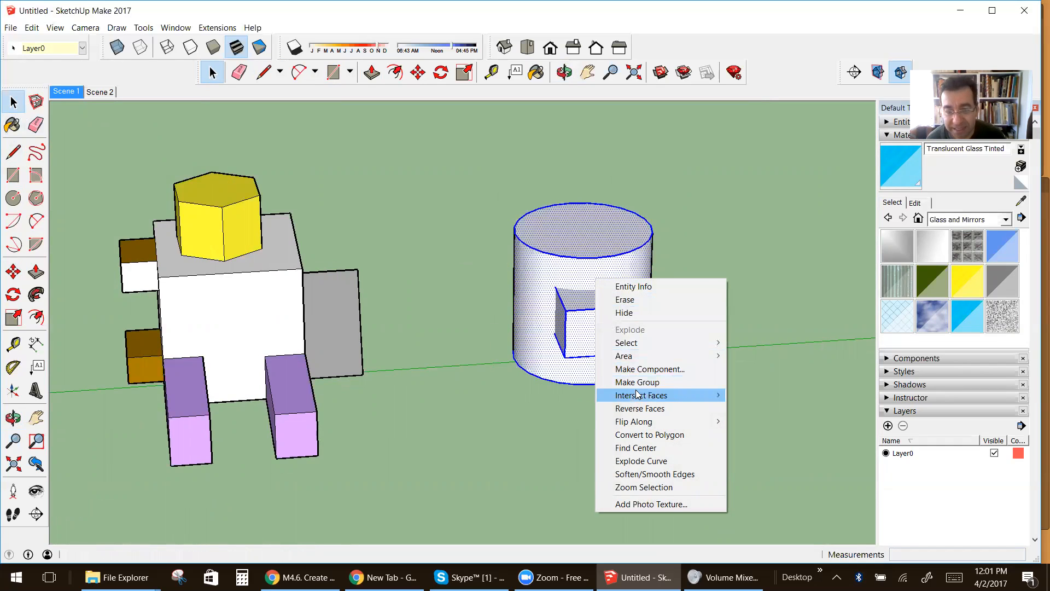
{"action": "mouse_move", "coordinate": [639, 396]}
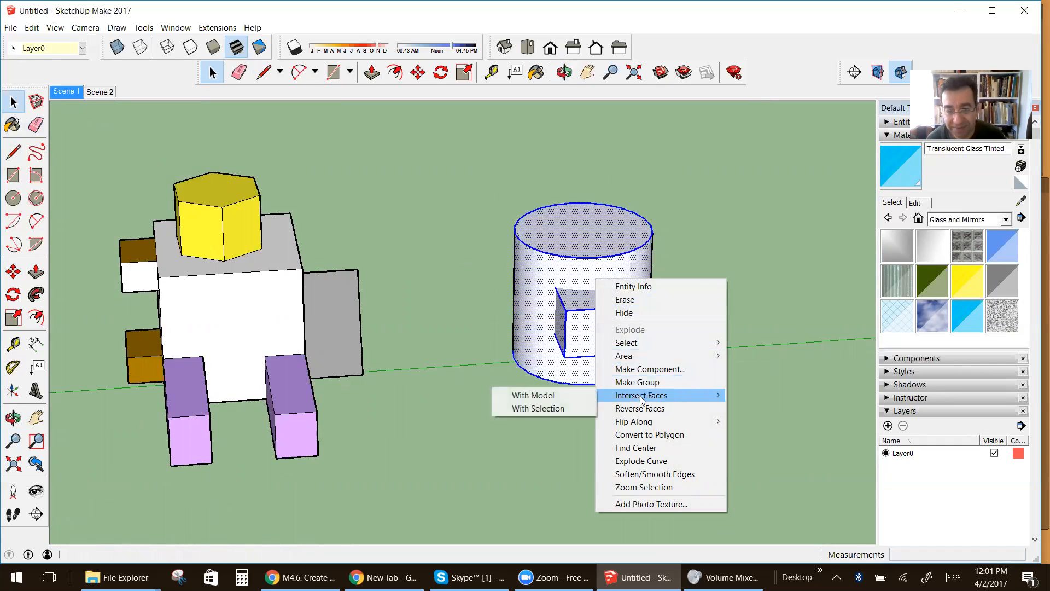
{"action": "left_click", "coordinate": [563, 408]}
Erase the edges of the box portion protruding from the cylinder's front, keeping the outline cut into the curved side.
{"action": "scroll", "coordinate": [602, 324], "scroll_direction": "up", "scroll_amount": 1}
{"action": "scroll", "coordinate": [603, 326], "scroll_direction": "up", "scroll_amount": 1}
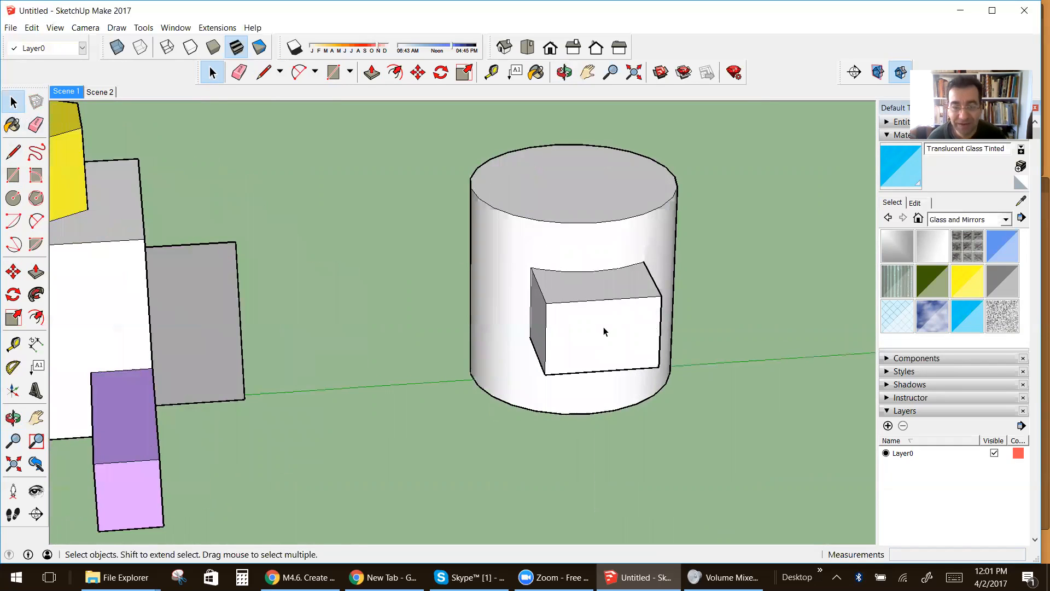
{"action": "scroll", "coordinate": [593, 315], "scroll_direction": "up", "scroll_amount": 2}
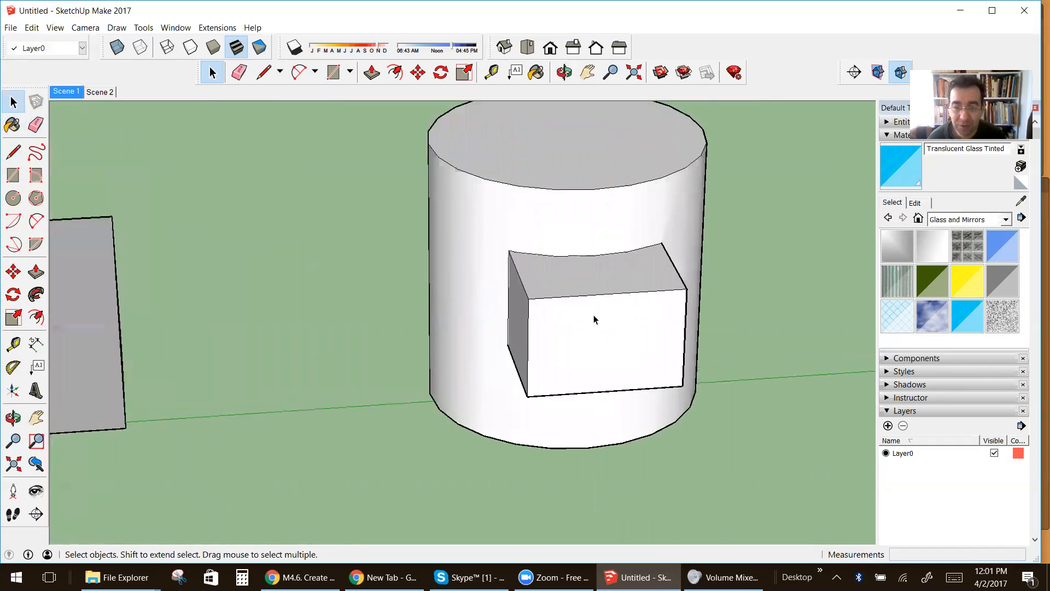
{"action": "left_click", "coordinate": [36, 126]}
{"action": "left_click", "coordinate": [519, 294]}
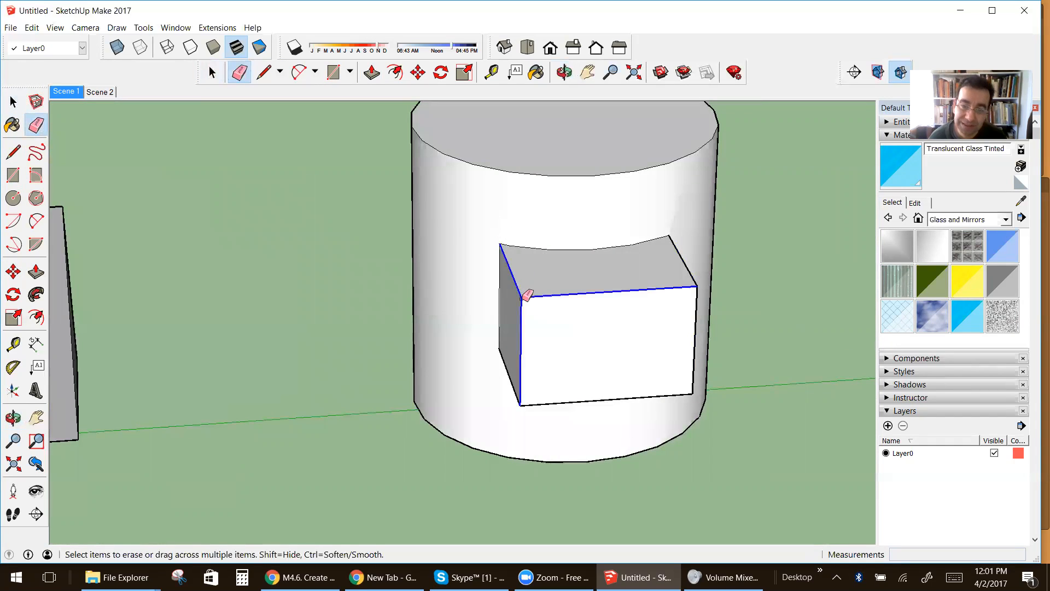
{"action": "left_click", "coordinate": [514, 408]}
{"action": "left_click", "coordinate": [677, 393]}
{"action": "left_click_drag", "start_coordinate": [682, 391], "coordinate": [699, 369]}
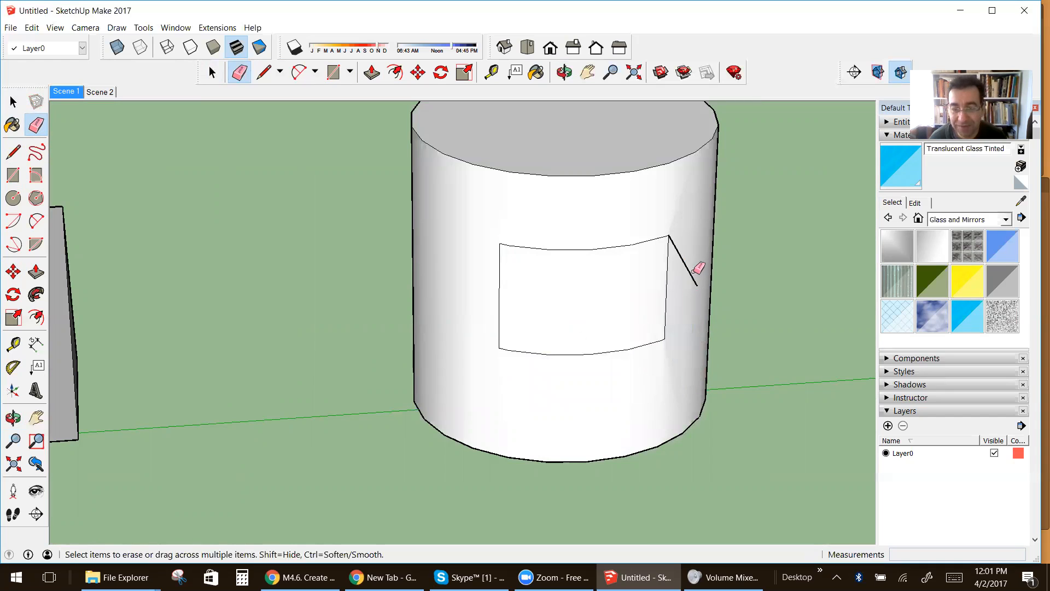
Delete the outlined face on the cylinder's front and the curved face behind it to open a hole through the cylinder.
{"action": "left_click", "coordinate": [13, 102]}
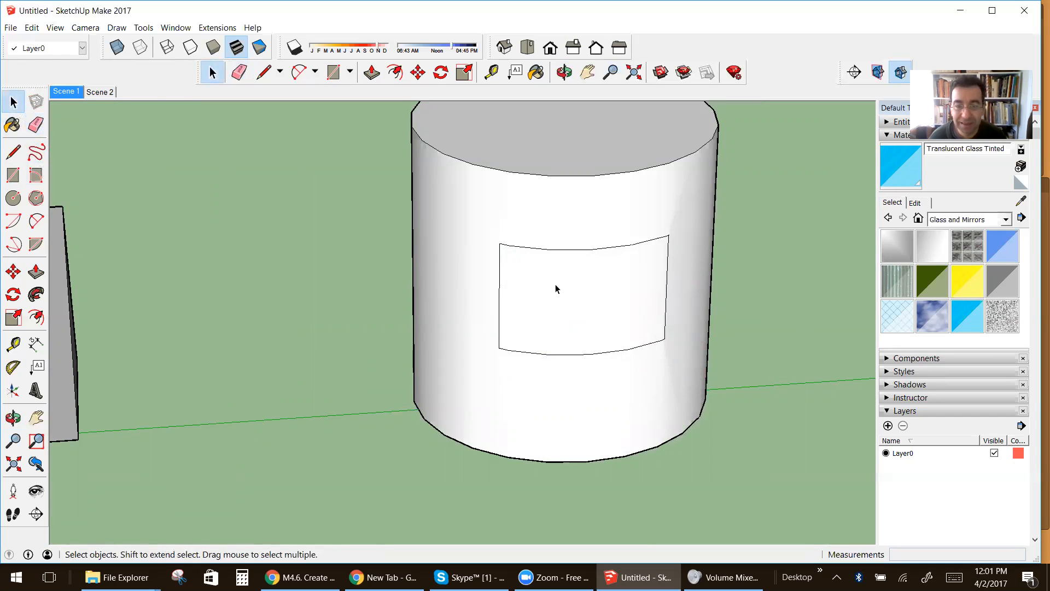
{"action": "left_click", "coordinate": [577, 287]}
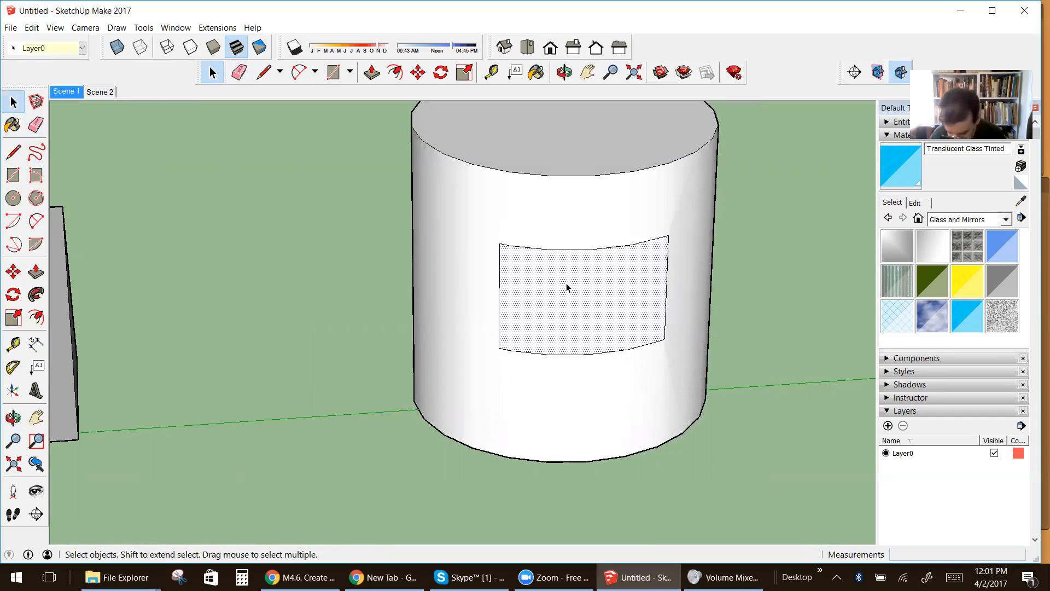
{"action": "key", "text": "Delete"}
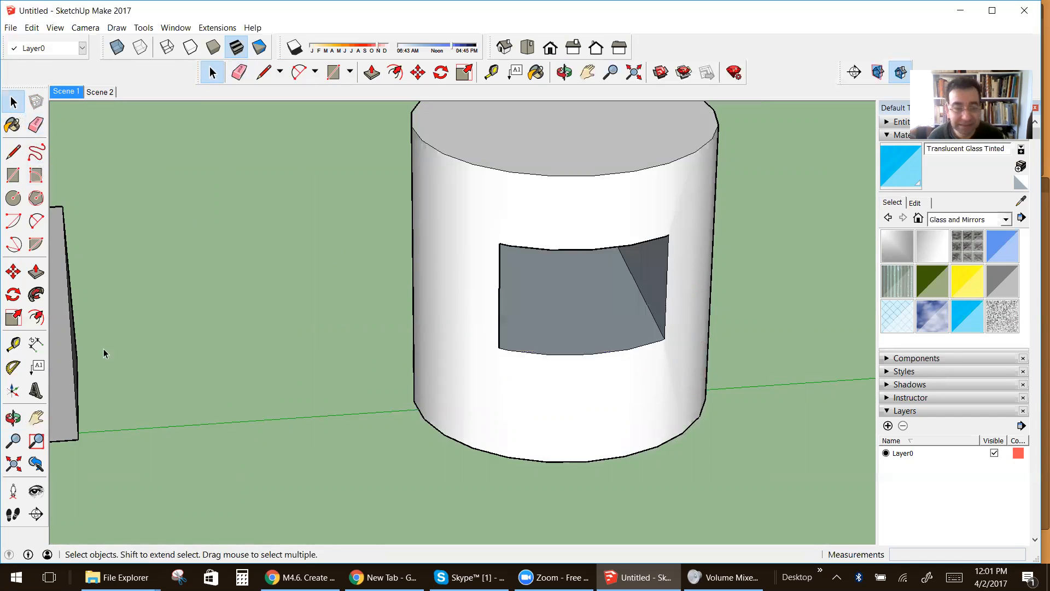
{"action": "left_click", "coordinate": [13, 418]}
{"action": "left_click_drag", "start_coordinate": [567, 358], "coordinate": [499, 229]}
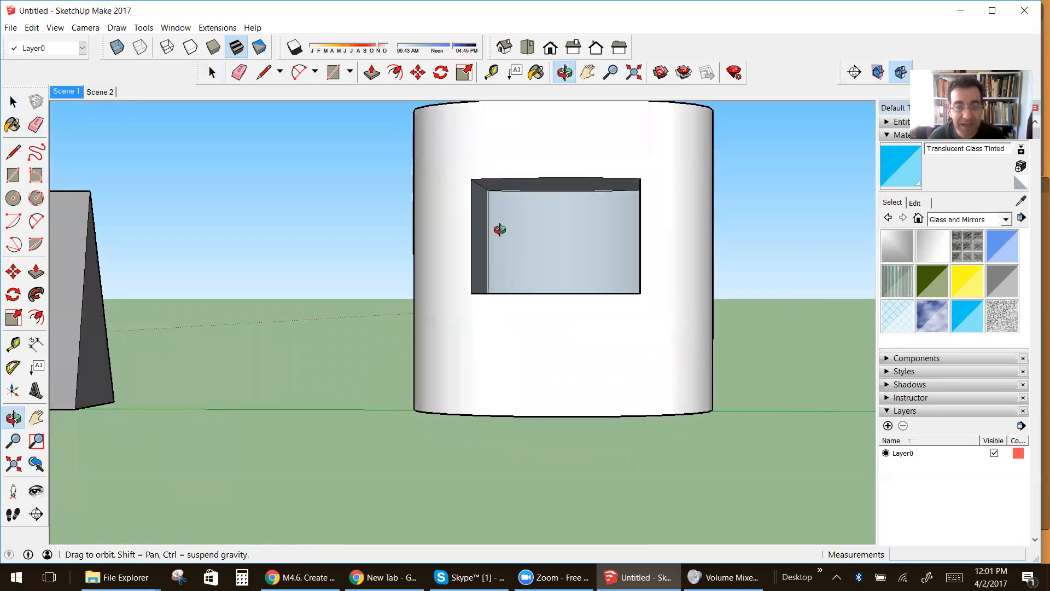
{"action": "left_click", "coordinate": [13, 102]}
{"action": "left_click", "coordinate": [560, 235]}
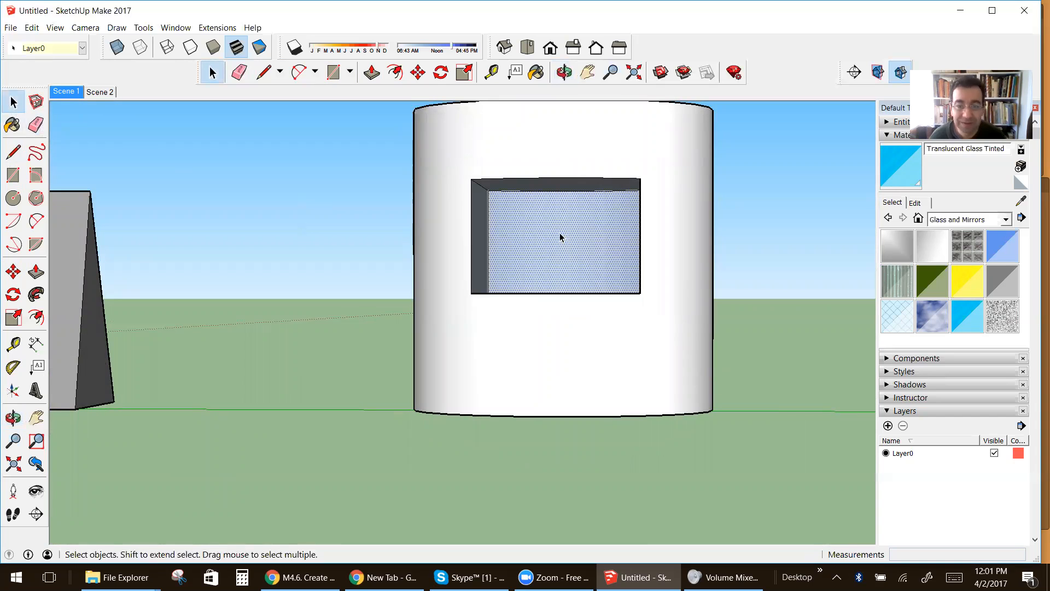
{"action": "key", "text": "Delete"}
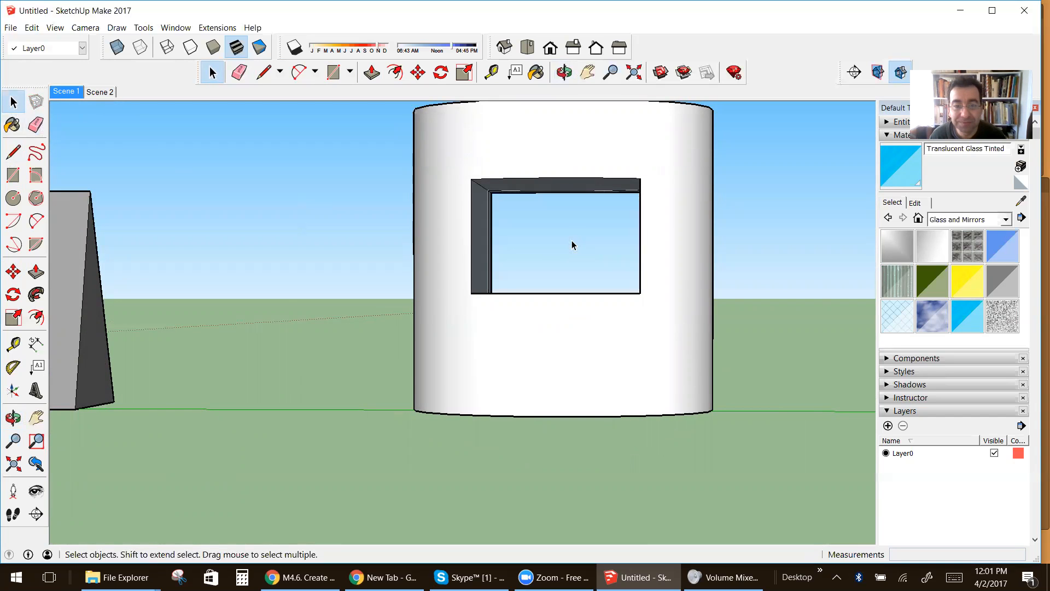
Erase the leftover box edges sticking out of the opening on the cylinder's far side.
{"action": "left_click", "coordinate": [14, 417]}
{"action": "left_click_drag", "start_coordinate": [605, 290], "coordinate": [745, 298]}
{"action": "left_click", "coordinate": [35, 125]}
{"action": "left_click", "coordinate": [591, 262]}
{"action": "left_click", "coordinate": [589, 271]}
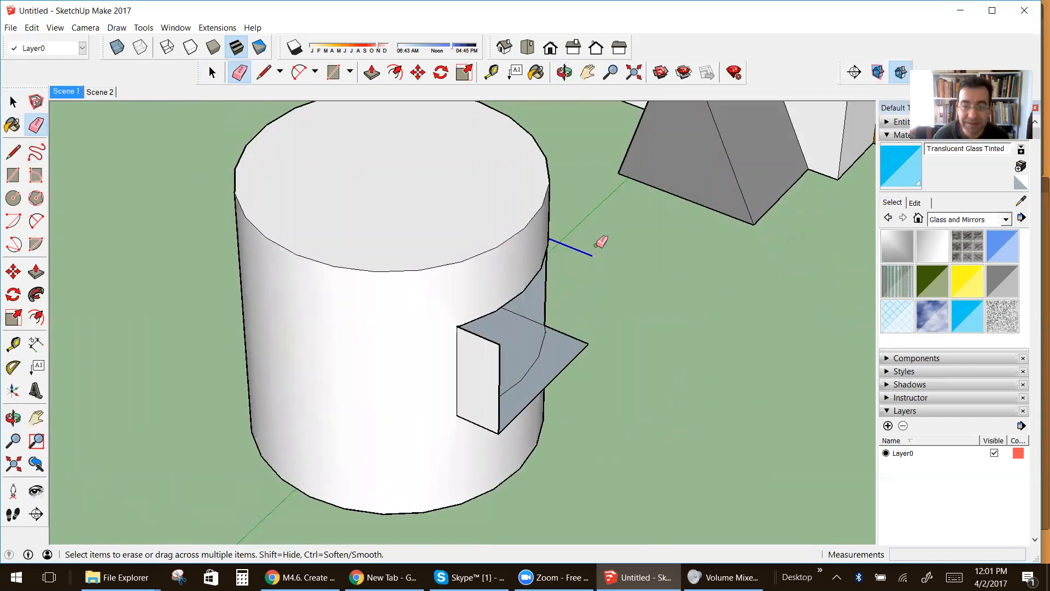
{"action": "left_click", "coordinate": [584, 355]}
{"action": "left_click", "coordinate": [497, 437]}
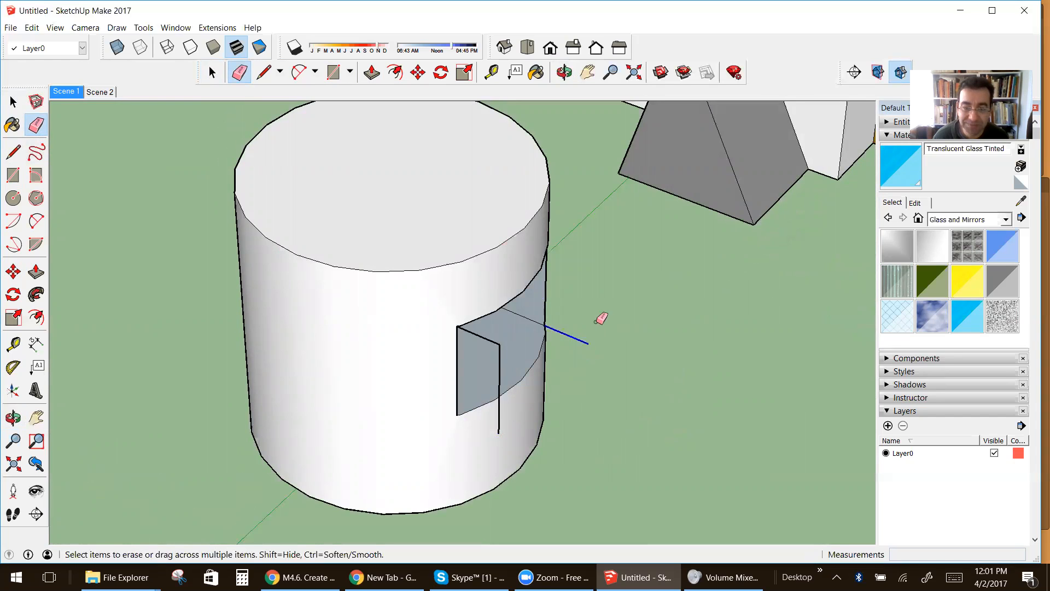
Push the floor of the cylinder's opening down about 1' 2" to the cylinder's base.
{"action": "left_click", "coordinate": [12, 419]}
{"action": "left_click_drag", "start_coordinate": [459, 373], "coordinate": [231, 203]}
{"action": "left_click_drag", "start_coordinate": [359, 208], "coordinate": [347, 341]}
{"action": "scroll", "coordinate": [352, 339], "scroll_direction": "down", "scroll_amount": 2}
{"action": "key", "text": "m"}
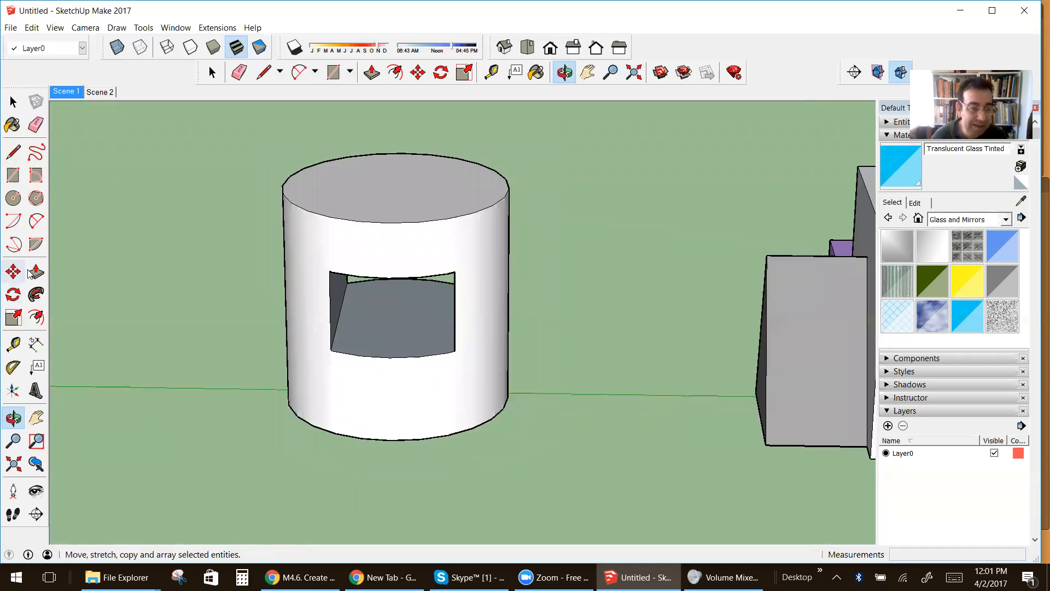
{"action": "key", "text": "p"}
{"action": "left_click", "coordinate": [386, 376]}
{"action": "left_click", "coordinate": [362, 440]}
Erase the floor remaining at the bottom of the cylinder's opening so it passes through the base.
{"action": "left_click", "coordinate": [16, 152]}
{"action": "key", "text": "e"}
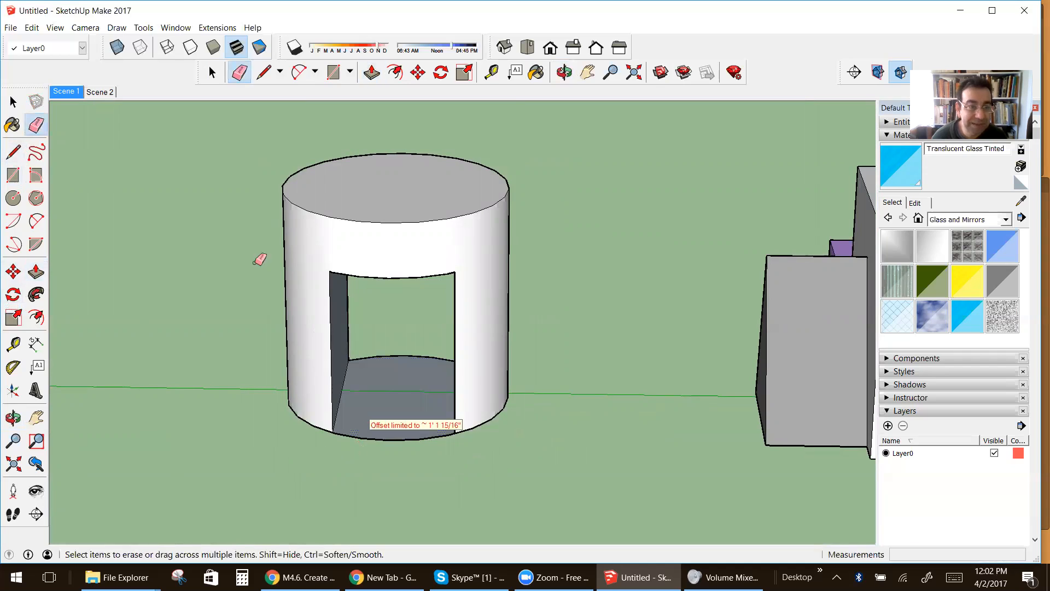
{"action": "left_click", "coordinate": [398, 352]}
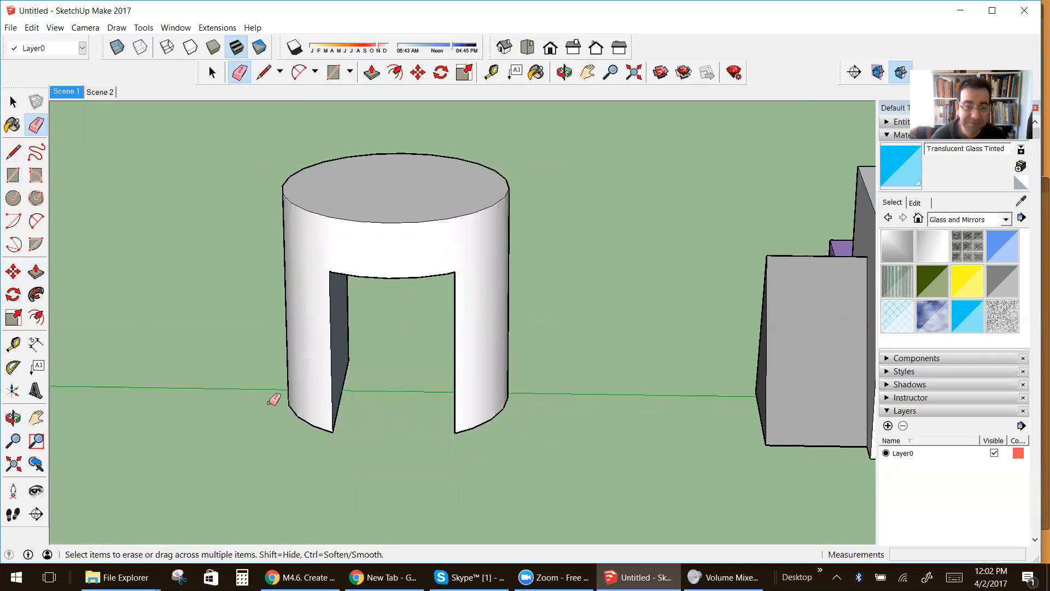
{"action": "left_click_drag", "start_coordinate": [328, 321], "coordinate": [377, 207]}
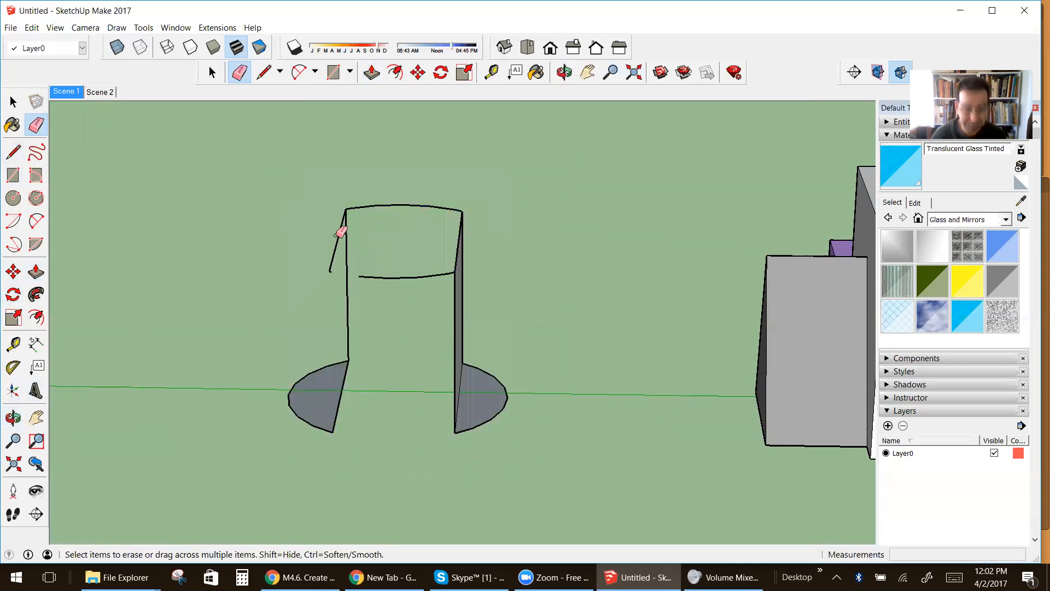
{"action": "key", "text": "ctrl+z"}
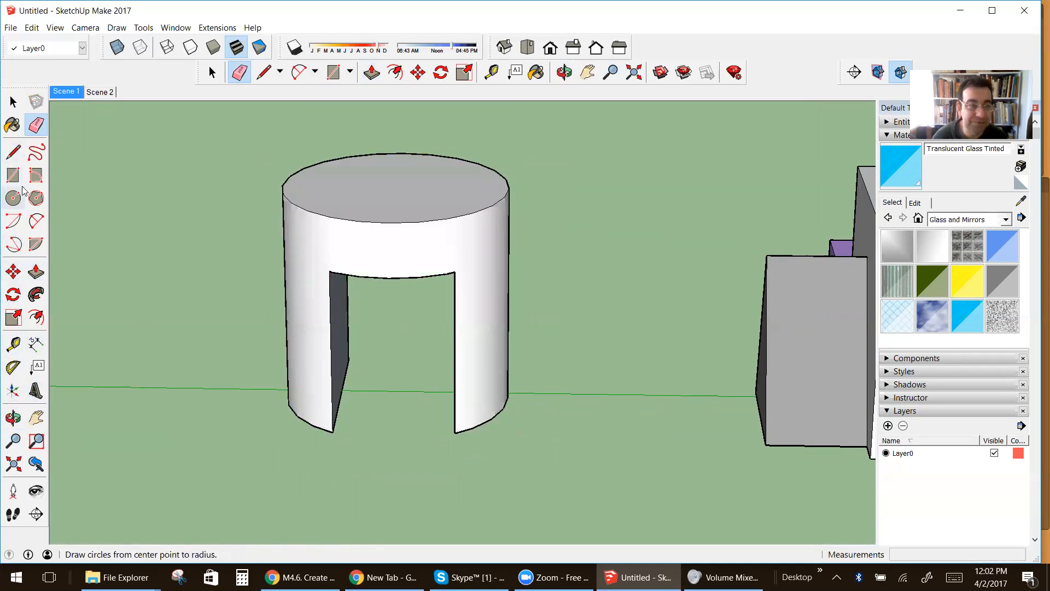
{"action": "left_click", "coordinate": [13, 102]}
Examine the cut cylinder's opening and the undersides of its two legs from below and from the front.
{"action": "scroll", "coordinate": [609, 345], "scroll_direction": "down", "scroll_amount": 2}
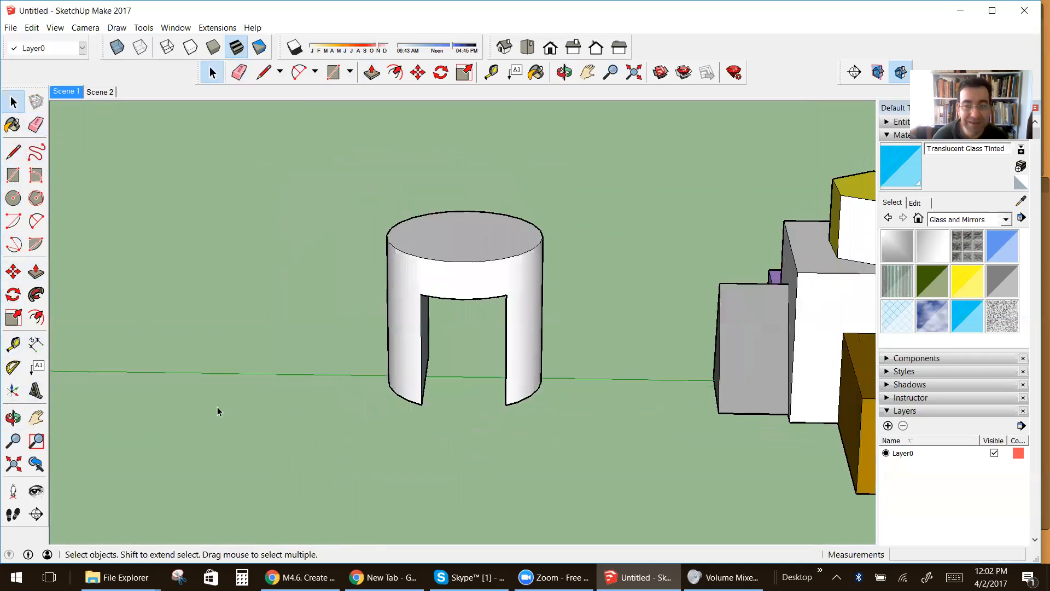
{"action": "left_click", "coordinate": [14, 418]}
{"action": "left_click_drag", "start_coordinate": [384, 370], "coordinate": [277, 334]}
{"action": "scroll", "coordinate": [264, 354], "scroll_direction": "up", "scroll_amount": 3}
{"action": "left_click", "coordinate": [36, 271]}
{"action": "scroll", "coordinate": [351, 304], "scroll_direction": "down", "scroll_amount": 2}
{"action": "scroll", "coordinate": [320, 446], "scroll_direction": "up", "scroll_amount": 1}
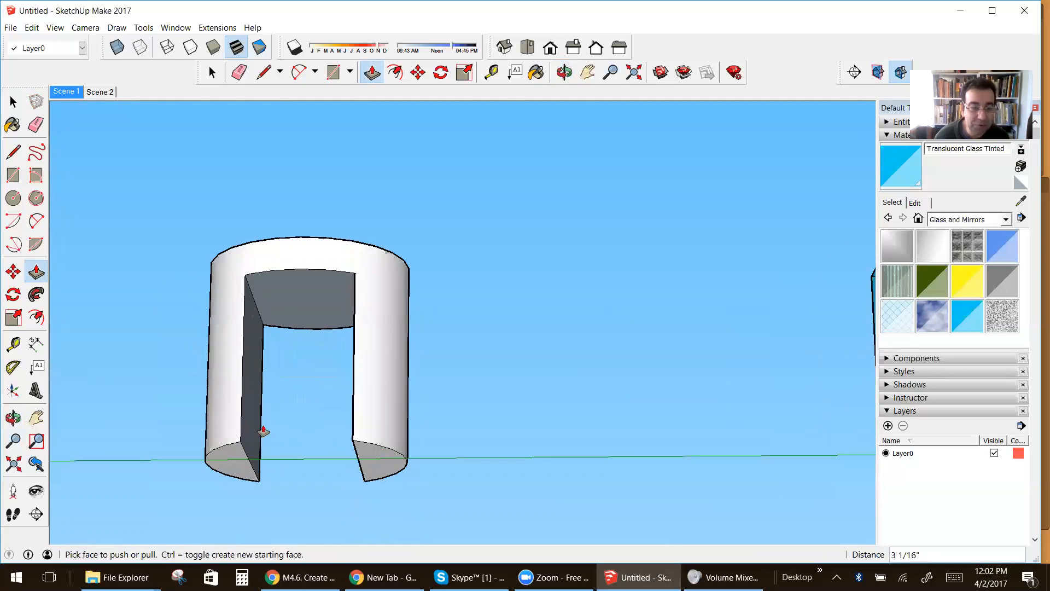
{"action": "left_click", "coordinate": [9, 421]}
{"action": "left_click_drag", "start_coordinate": [403, 368], "coordinate": [387, 433]}
{"action": "scroll", "coordinate": [375, 435], "scroll_direction": "down", "scroll_amount": 3}
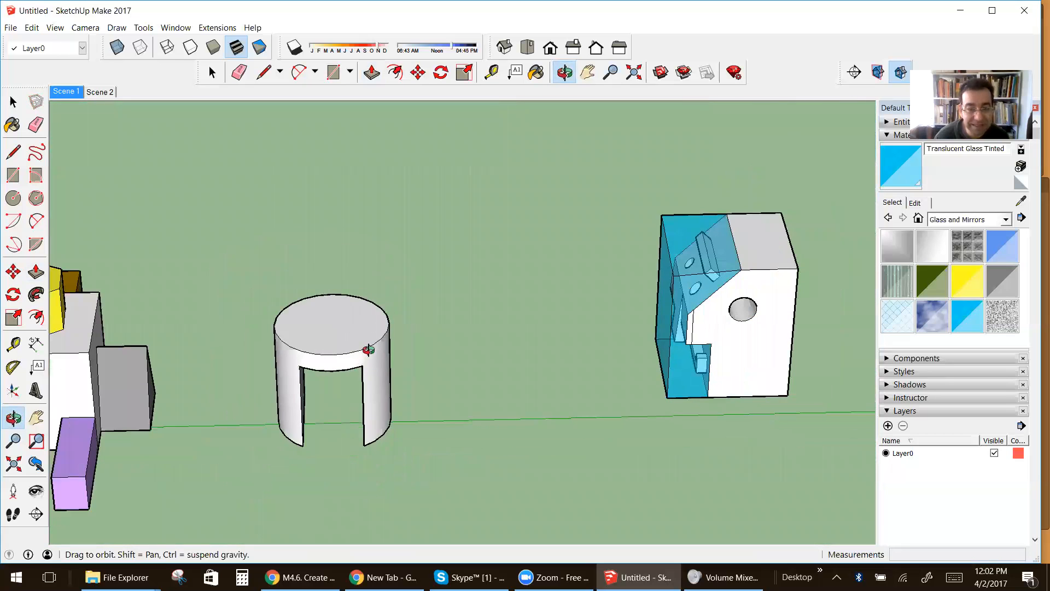
Draw a large rectangle on the ground in the open area behind the row of models.
{"action": "scroll", "coordinate": [376, 332], "scroll_direction": "down", "scroll_amount": 6}
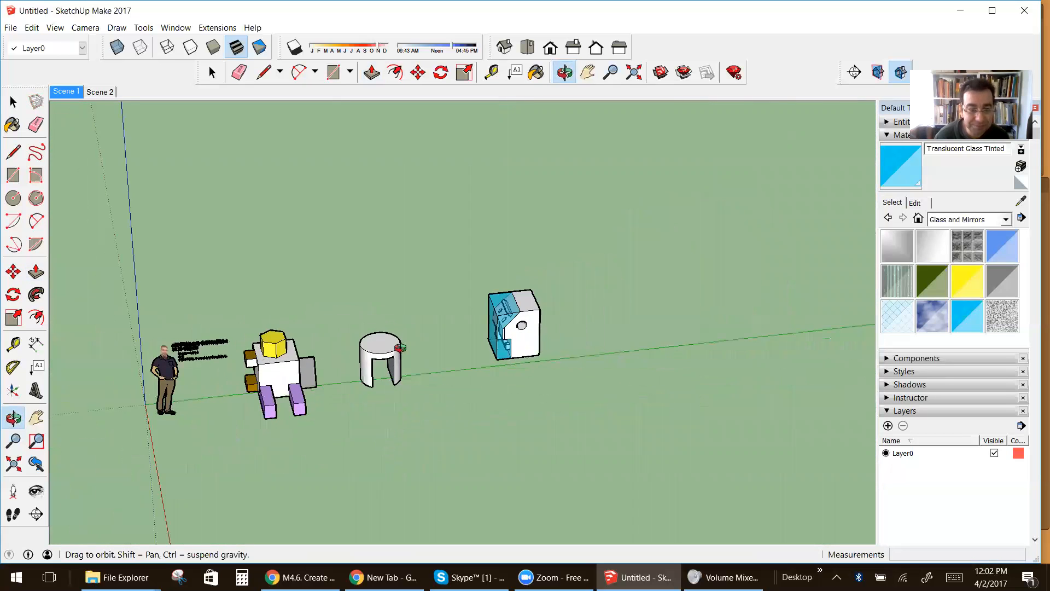
{"action": "scroll", "coordinate": [396, 300], "scroll_direction": "up", "scroll_amount": 5}
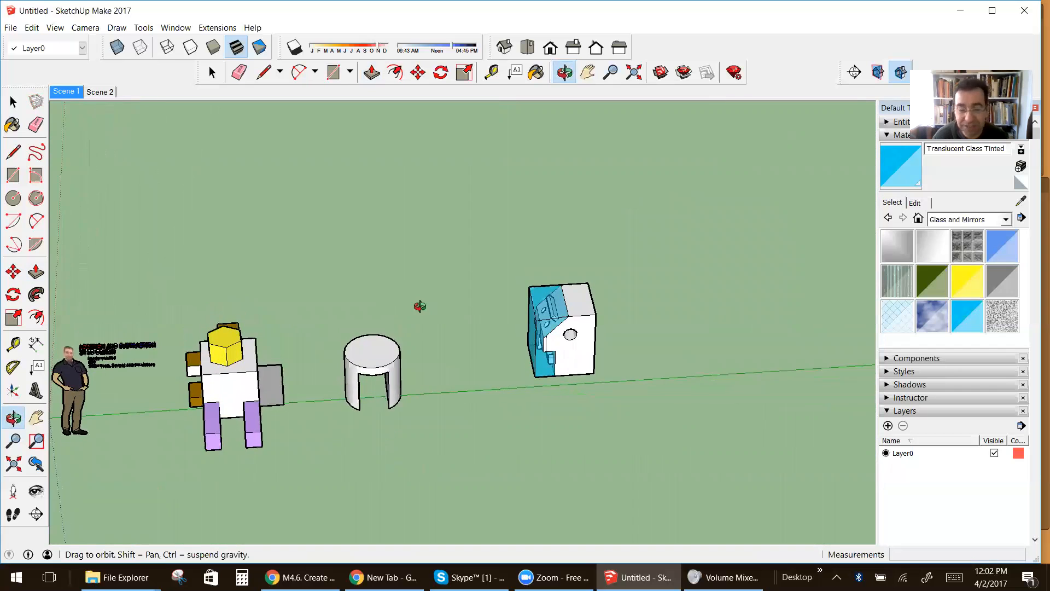
{"action": "left_click_drag", "start_coordinate": [378, 336], "coordinate": [316, 317]}
{"action": "scroll", "coordinate": [485, 372], "scroll_direction": "down", "scroll_amount": 5}
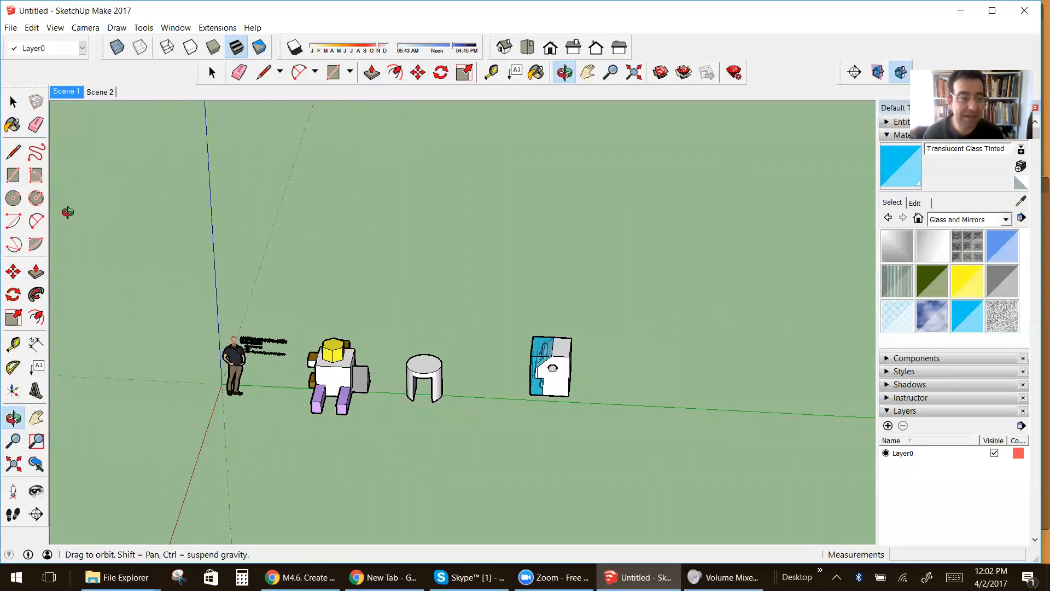
{"action": "left_click", "coordinate": [13, 175]}
{"action": "left_click", "coordinate": [391, 260]}
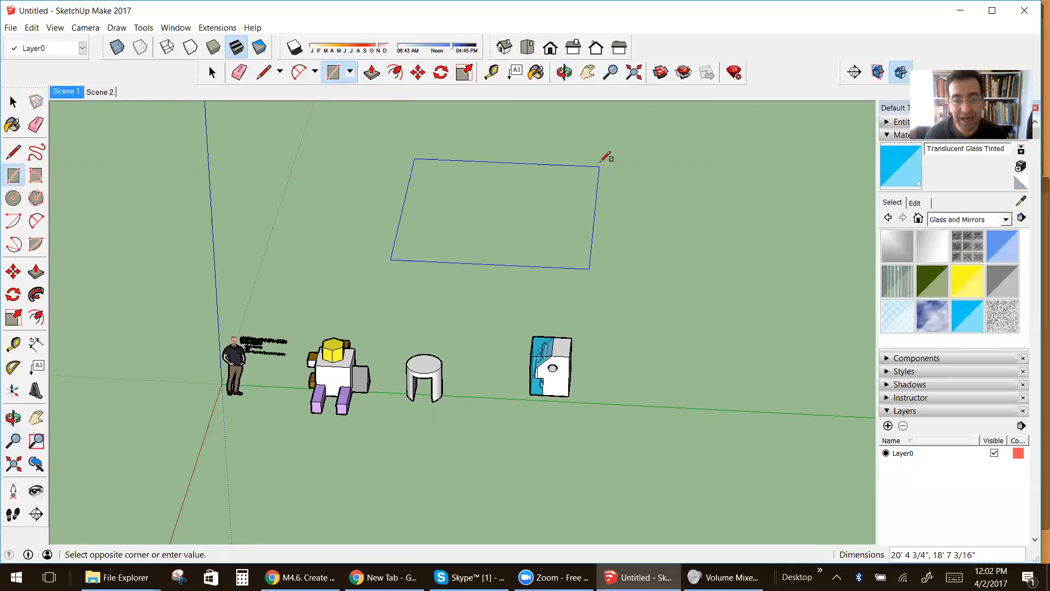
{"action": "left_click", "coordinate": [628, 163]}
Push/Pull the large ground rectangle up about 13' 11" into a block.
{"action": "left_click", "coordinate": [13, 419]}
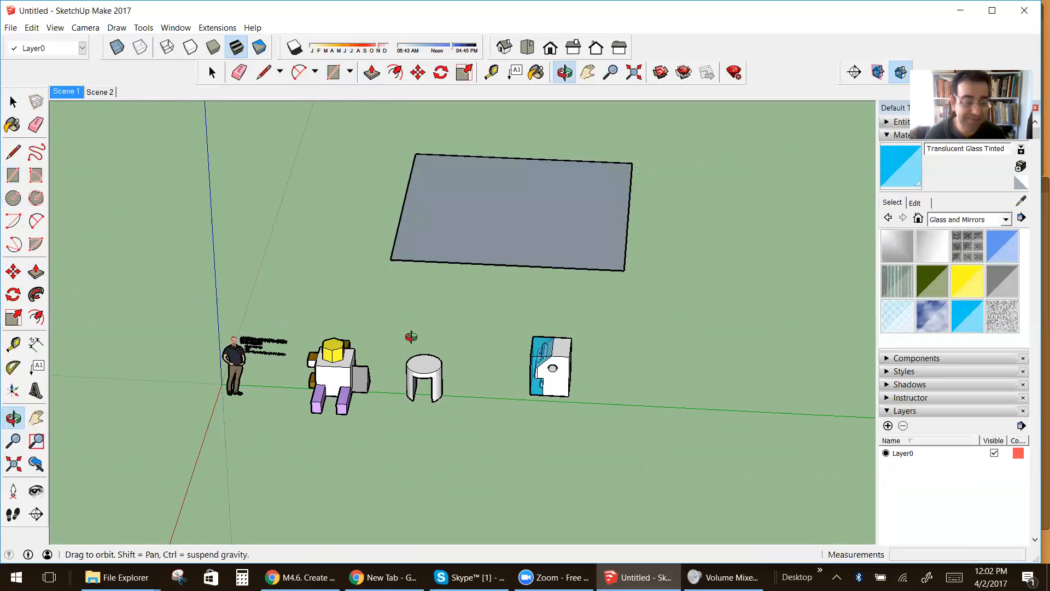
{"action": "left_click_drag", "start_coordinate": [412, 335], "coordinate": [363, 226]}
{"action": "left_click", "coordinate": [36, 272]}
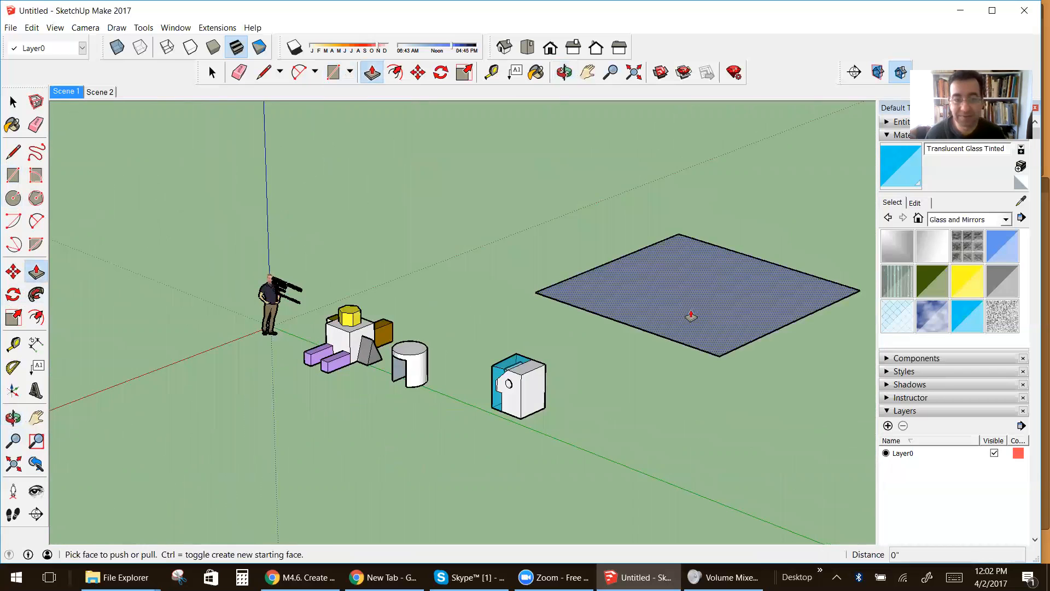
{"action": "left_click", "coordinate": [691, 314]}
{"action": "left_click", "coordinate": [658, 164]}
{"action": "scroll", "coordinate": [684, 257], "scroll_direction": "down", "scroll_amount": 2}
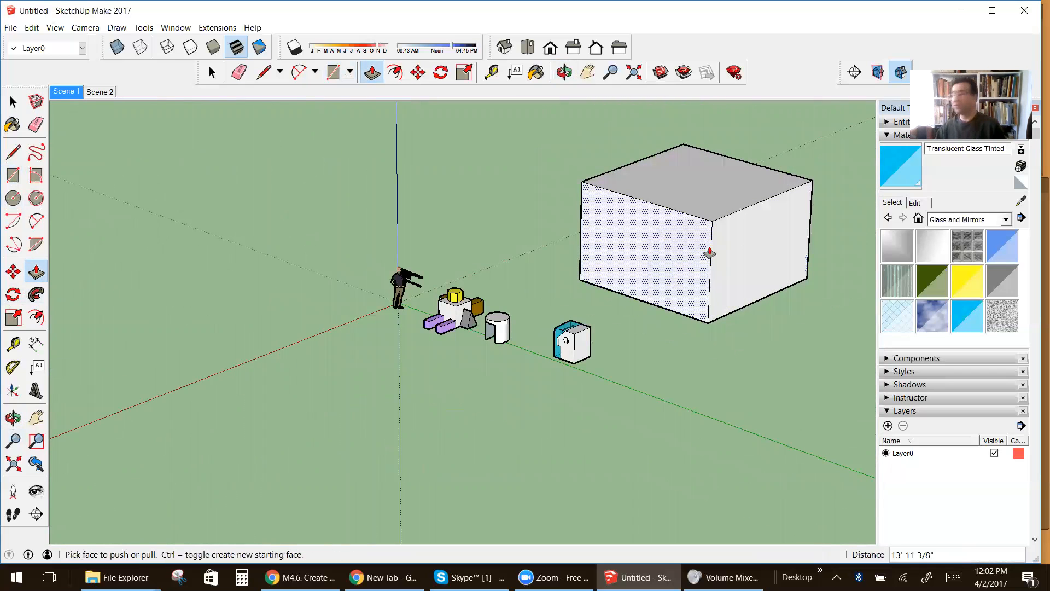
Draw a vertical line about 9' high from the midpoint of the block's top edge and connect its tip to both corners.
{"action": "left_click", "coordinate": [13, 152]}
{"action": "left_click", "coordinate": [764, 199]}
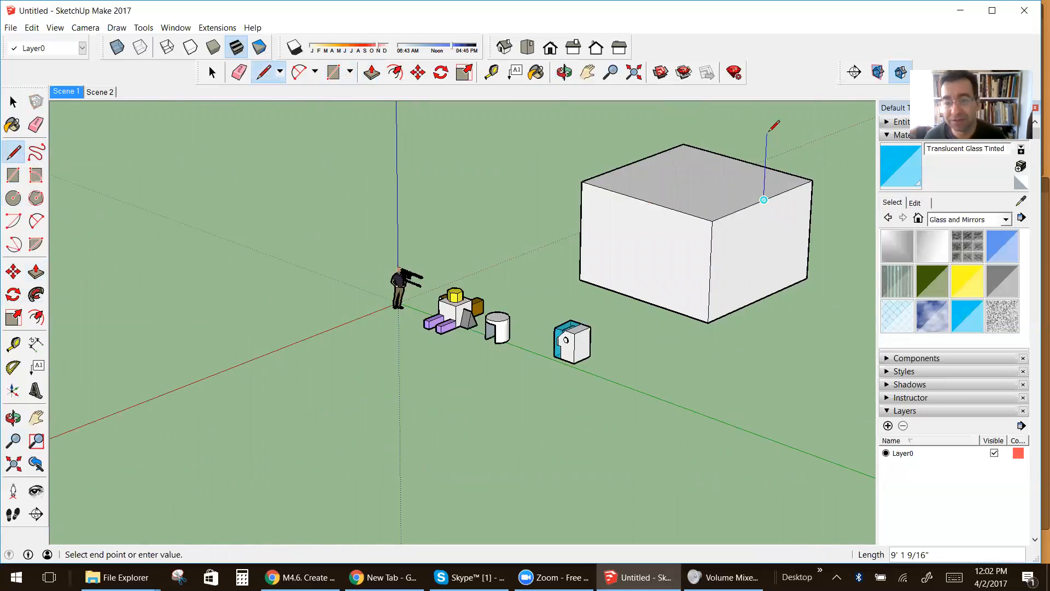
{"action": "left_click", "coordinate": [813, 180]}
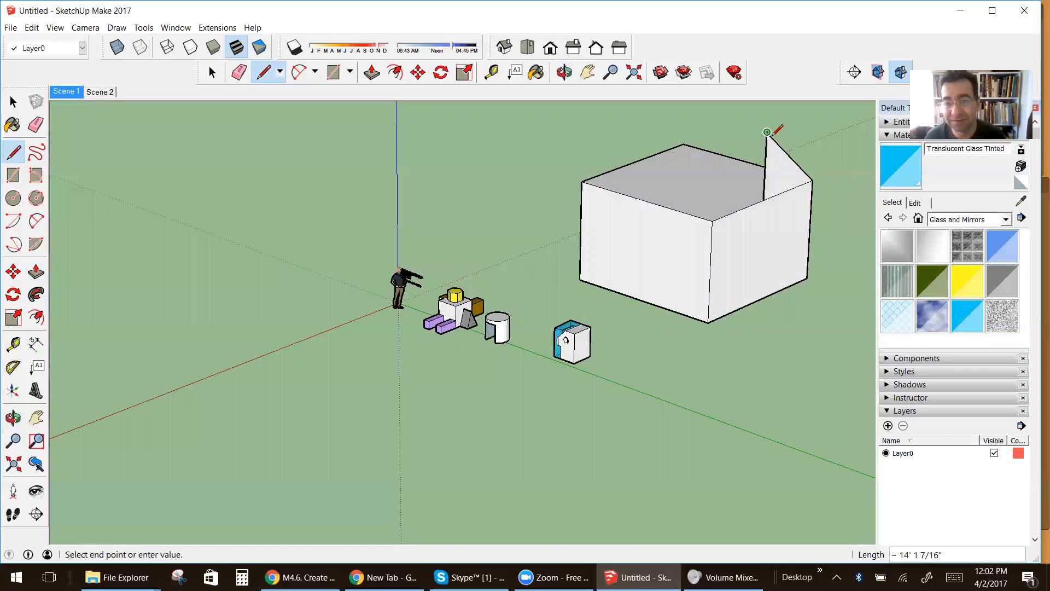
{"action": "left_click", "coordinate": [712, 220]}
Erase the vertical centre line of the gable so it becomes a single triangular face.
{"action": "left_click", "coordinate": [4, 425]}
{"action": "left_click_drag", "start_coordinate": [293, 293], "coordinate": [262, 186]}
{"action": "scroll", "coordinate": [255, 145], "scroll_direction": "up", "scroll_amount": 6}
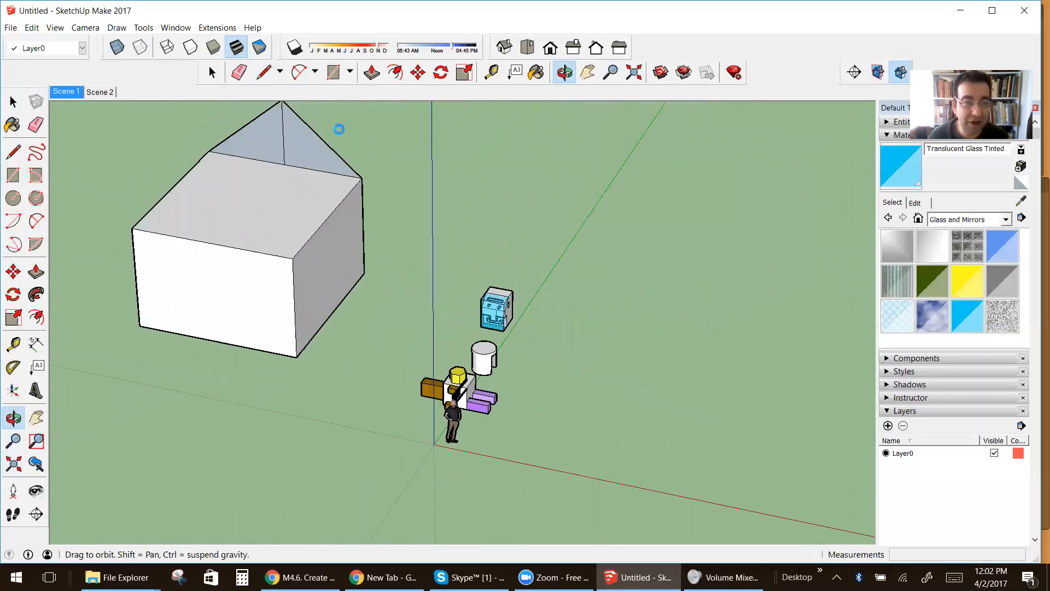
{"action": "left_click", "coordinate": [36, 125]}
{"action": "left_click", "coordinate": [277, 144]}
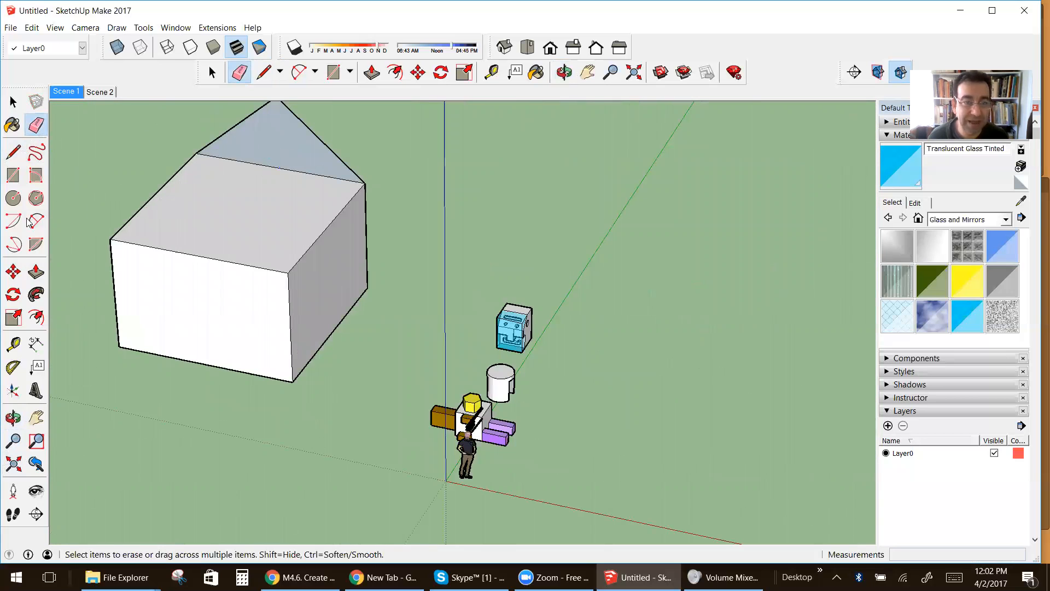
Push/Pull the triangular gable across the block to its opposite face to form a full pitched roof.
{"action": "left_click", "coordinate": [35, 269]}
{"action": "left_click_drag", "start_coordinate": [274, 169], "coordinate": [281, 281]}
{"action": "scroll", "coordinate": [402, 268], "scroll_direction": "down", "scroll_amount": 2}
{"action": "scroll", "coordinate": [321, 248], "scroll_direction": "up", "scroll_amount": 2}
{"action": "left_click_drag", "start_coordinate": [322, 248], "coordinate": [336, 285]}
{"action": "left_click", "coordinate": [337, 285]}
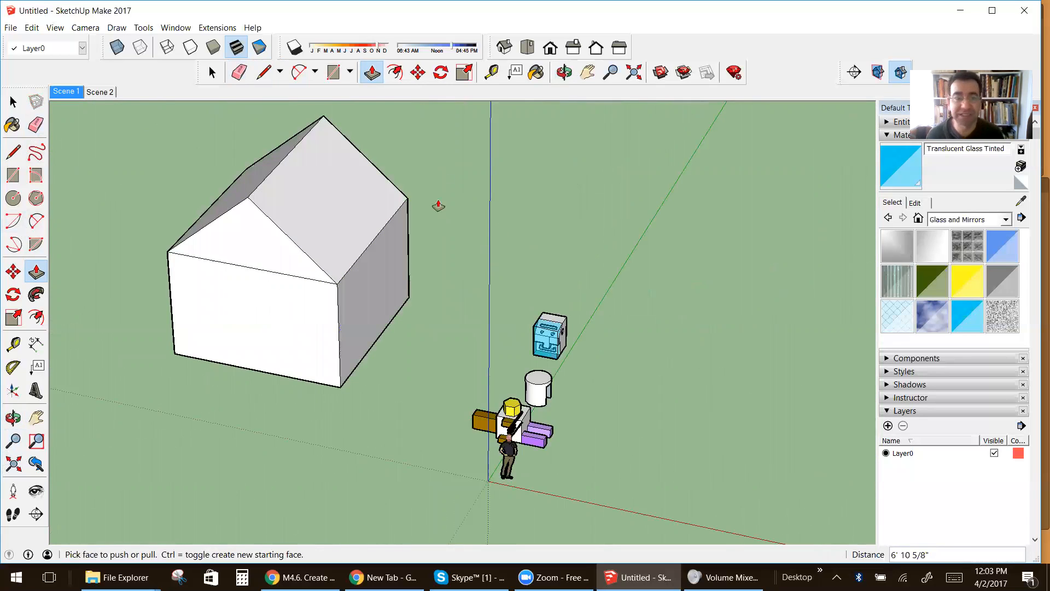